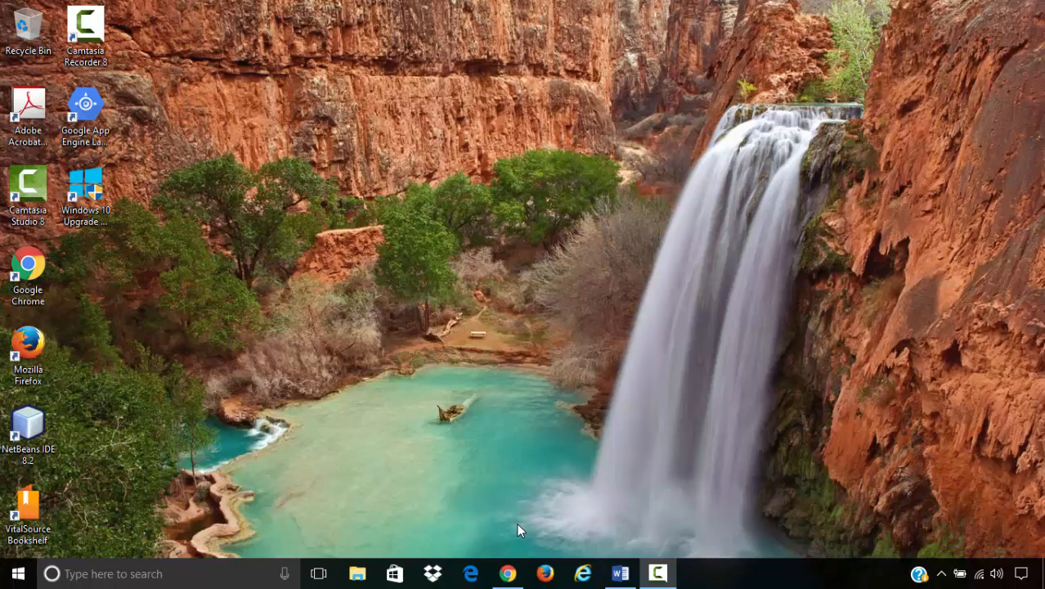
- Switch to Chrome and open spreadsheets.google.com
{"action": "left_click", "coordinate": [507, 572]}
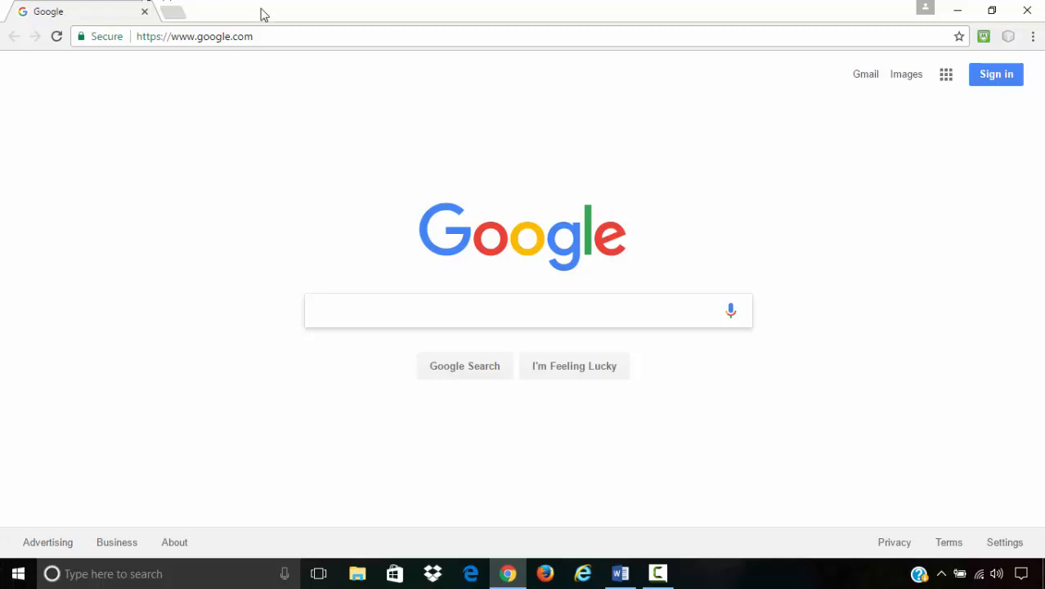
{"action": "left_click", "coordinate": [282, 40]}
{"action": "key", "text": "ctrl+a"}
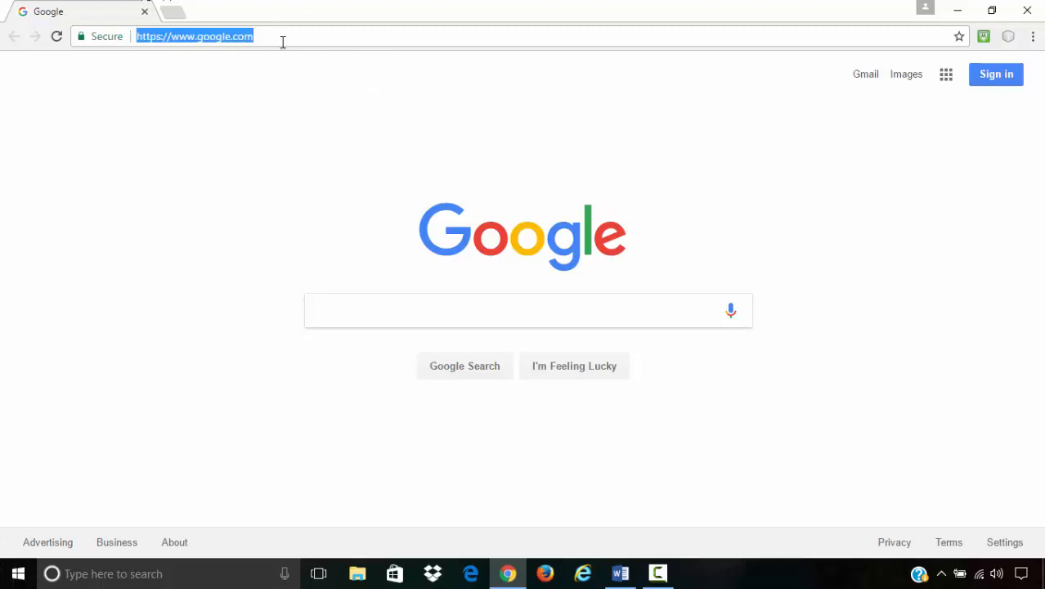
{"action": "type", "text": "sprea"}
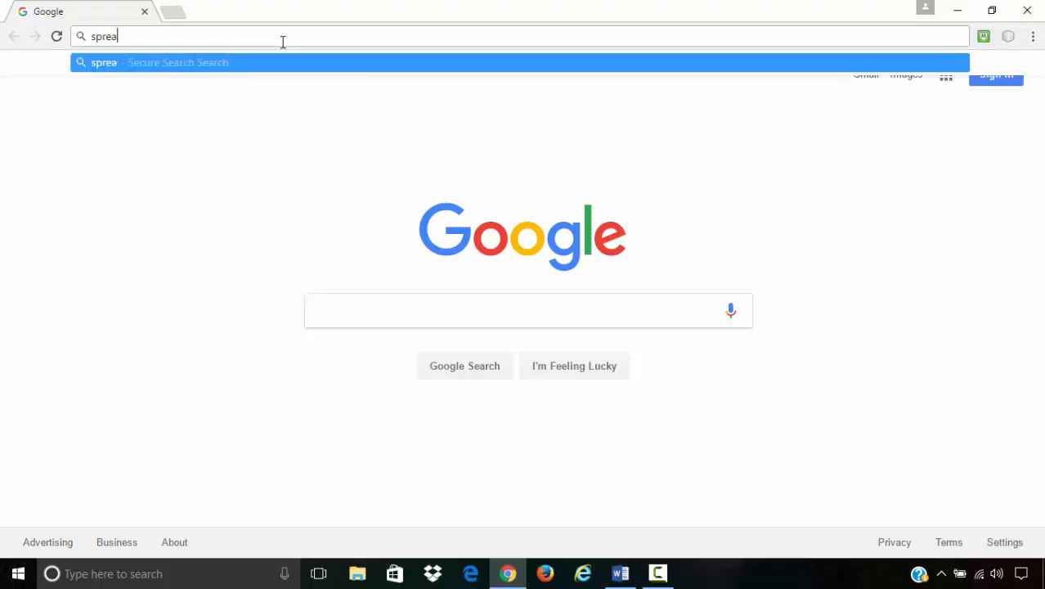
{"action": "type", "text": "dsheets"}
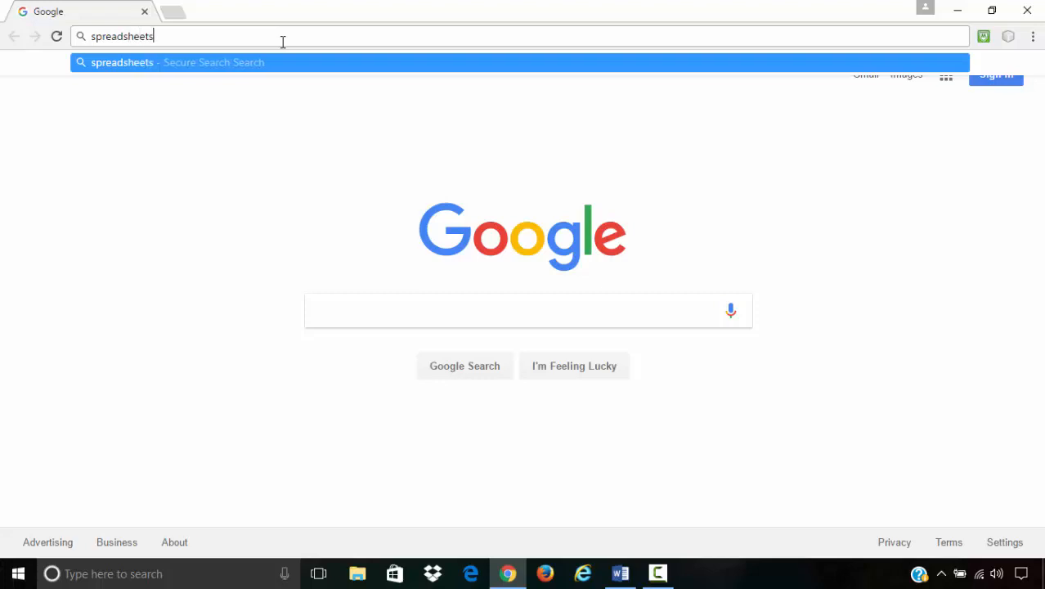
{"action": "type", "text": ".goog"}
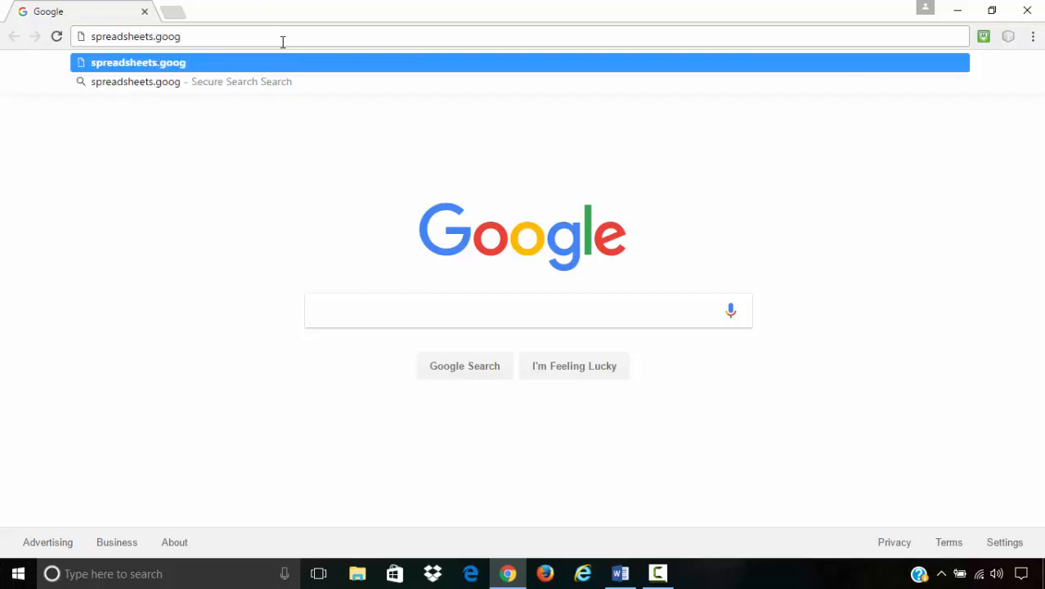
{"action": "type", "text": "le."}
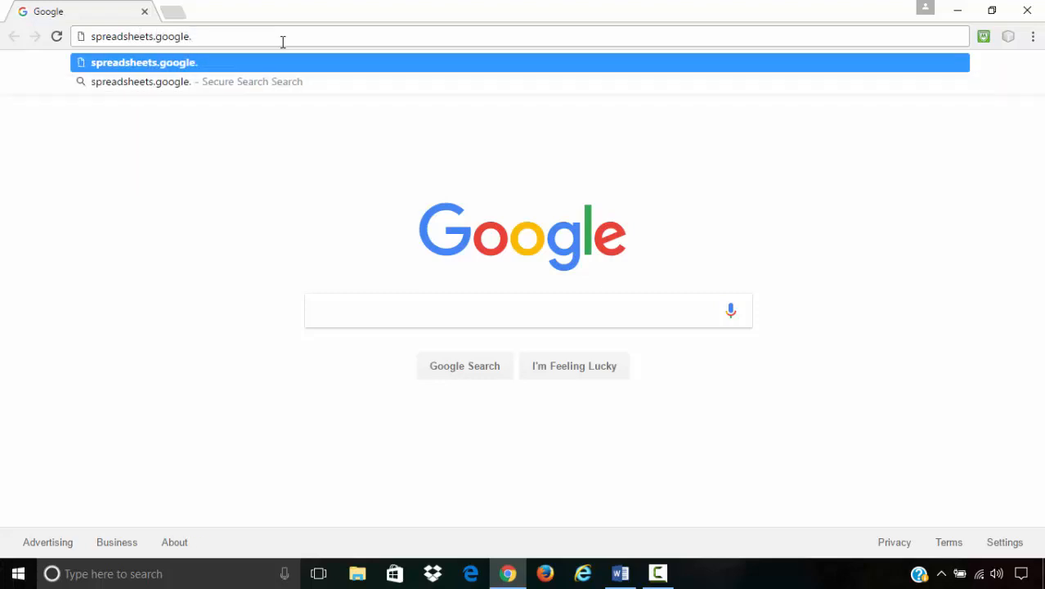
{"action": "type", "text": "com"}
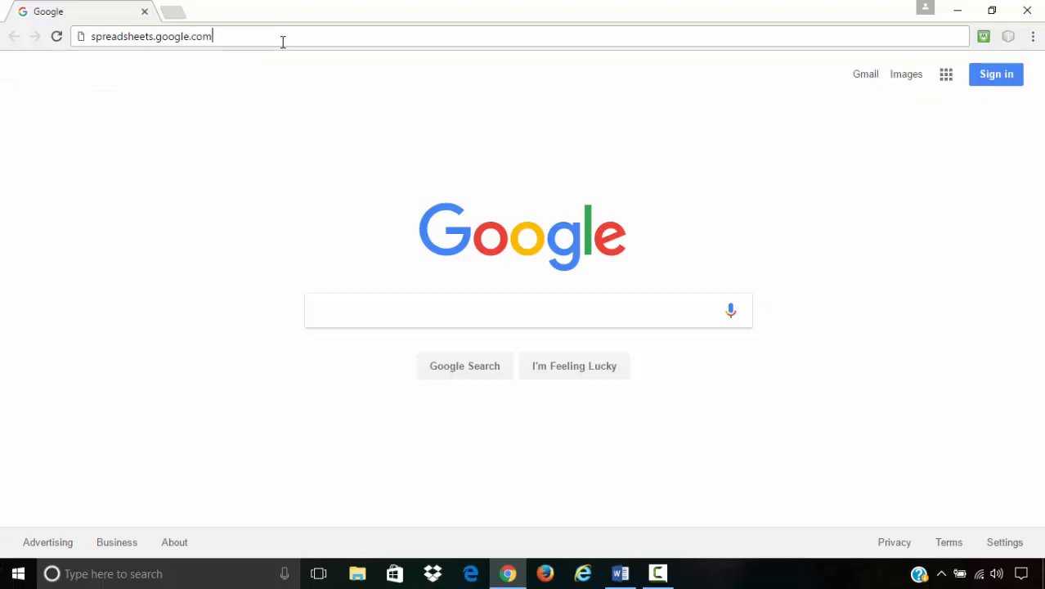
{"action": "key", "text": "Return"}
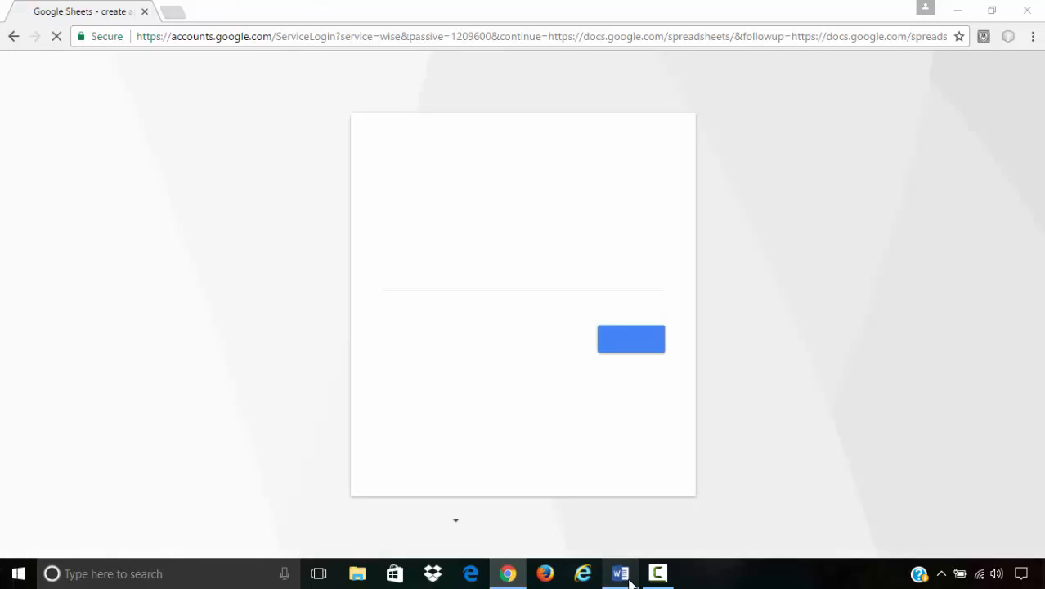
- Switch to Word and write the address spreadsheets.google.com in the blank document
{"action": "left_click", "coordinate": [624, 577]}
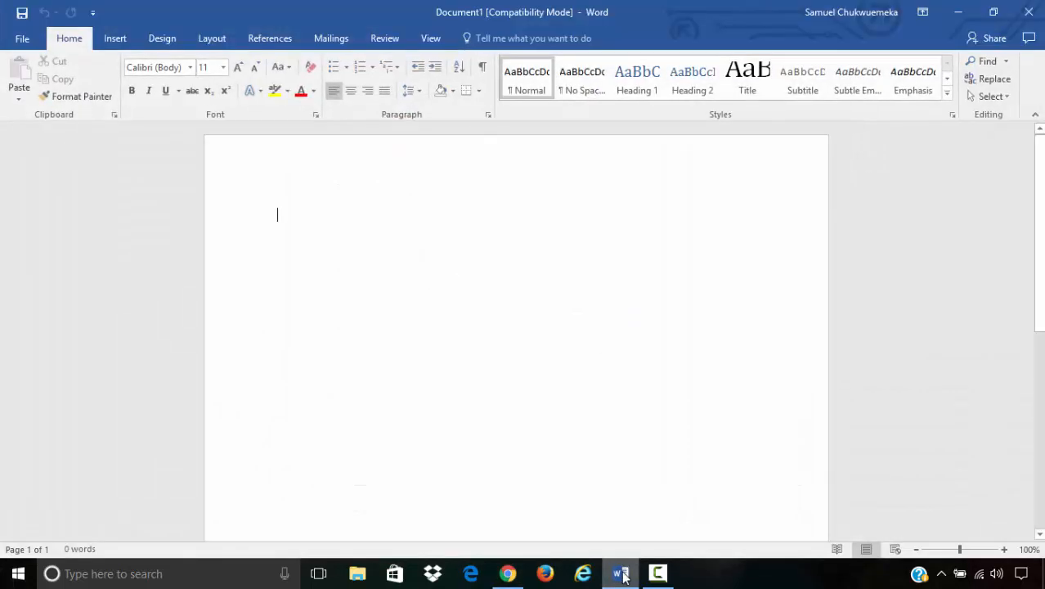
{"action": "type", "text": "spr"}
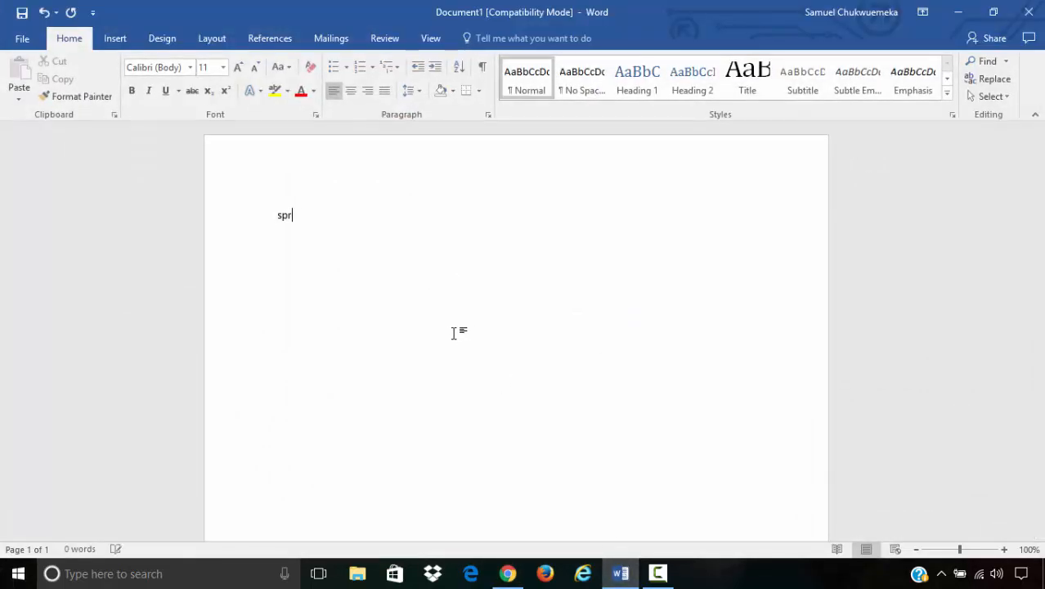
{"action": "type", "text": "eadsheets"}
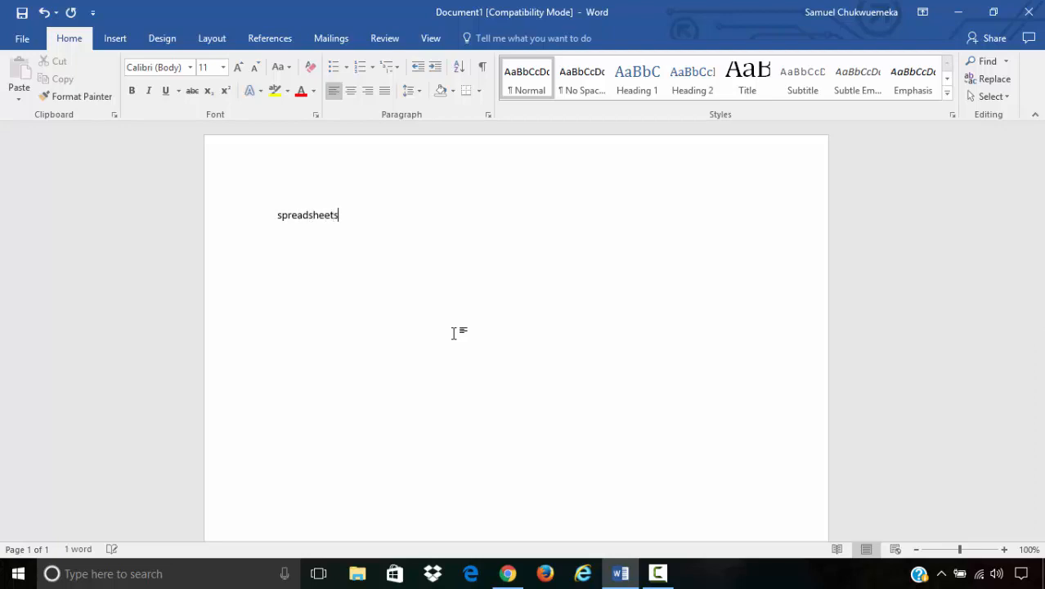
{"action": "type", "text": ".google.com"}
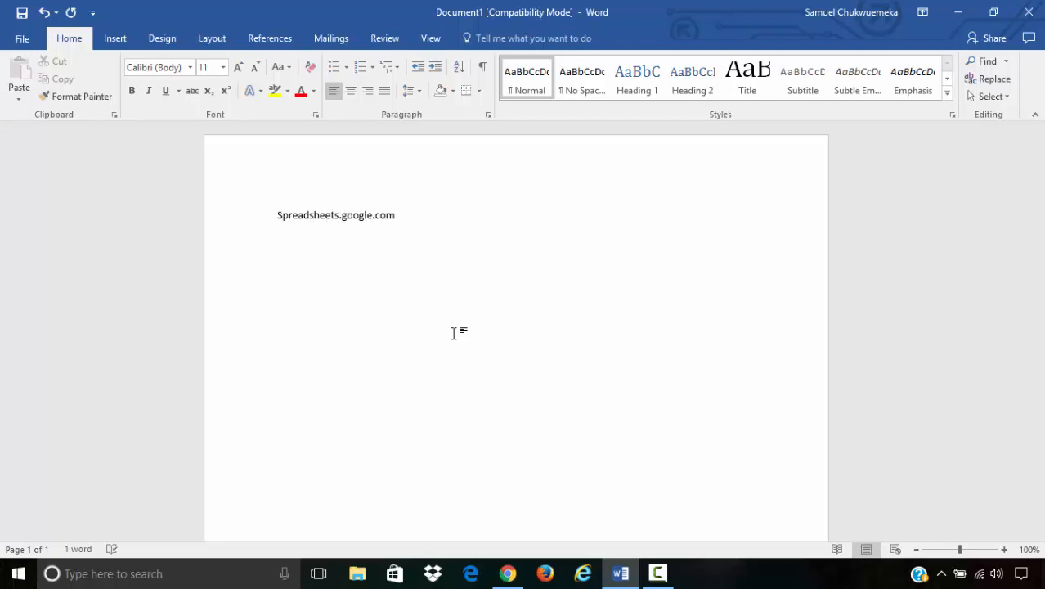
- Format the whole address line in Word as Times New Roman, size 16
{"action": "key", "text": "ctrl+a"}
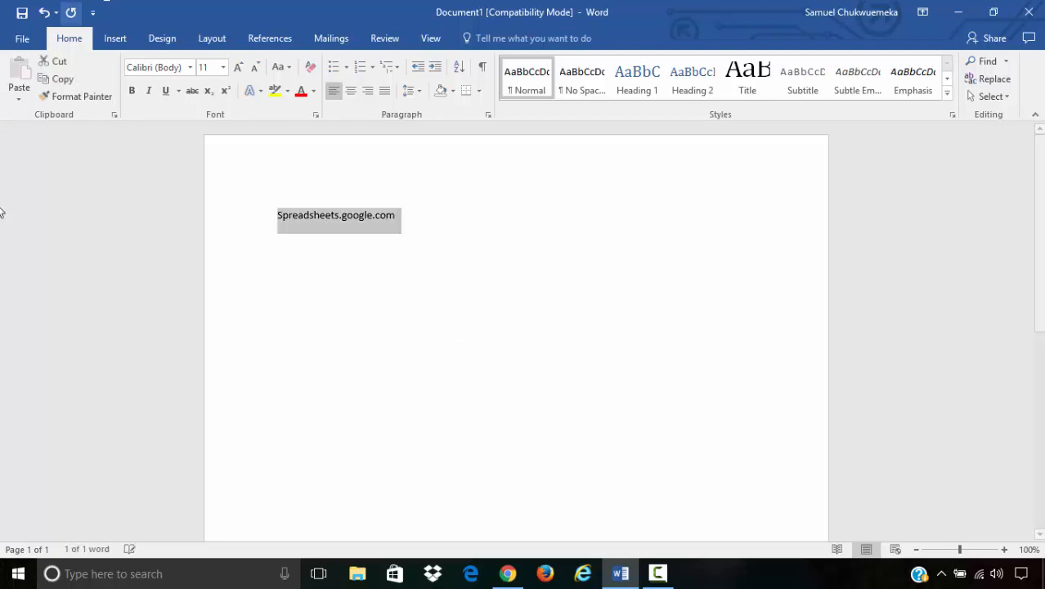
{"action": "left_click", "coordinate": [190, 72]}
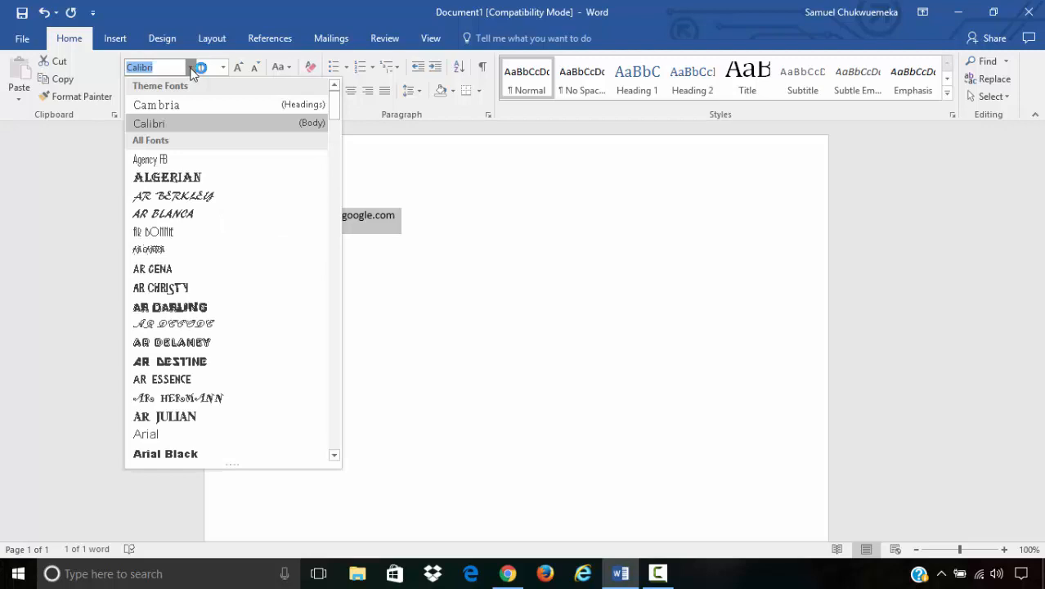
{"action": "type", "text": "Times New Ro"}
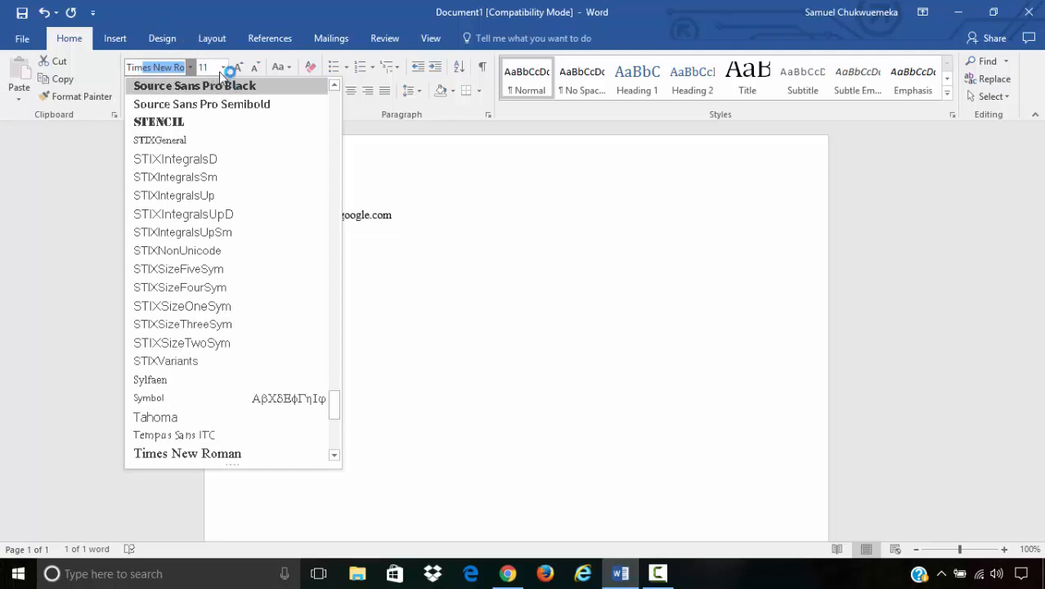
{"action": "left_click", "coordinate": [219, 71]}
{"action": "left_click", "coordinate": [222, 68]}
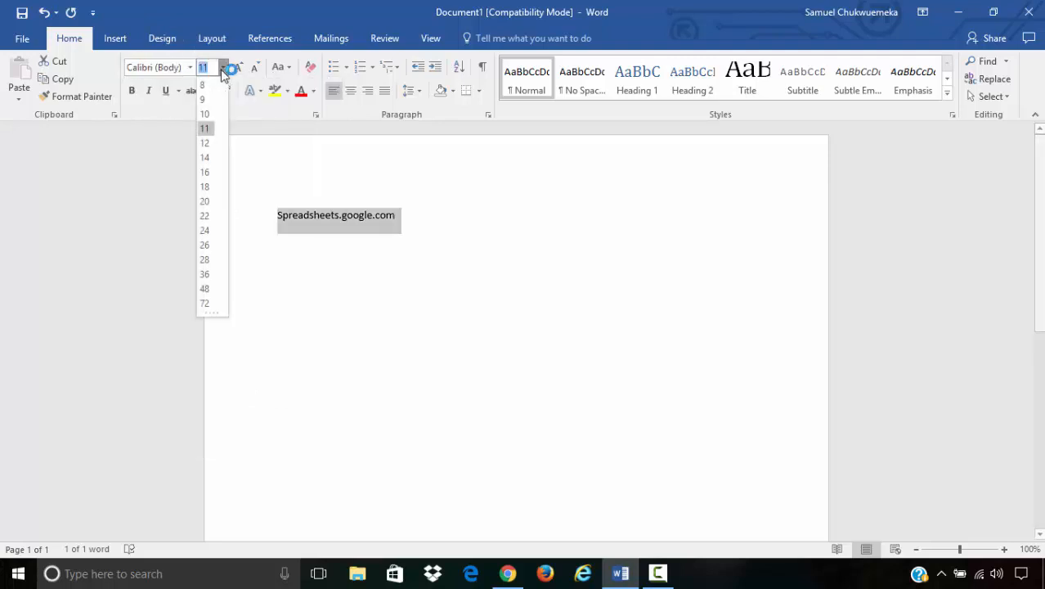
{"action": "left_click", "coordinate": [209, 172]}
{"action": "left_click", "coordinate": [170, 70]}
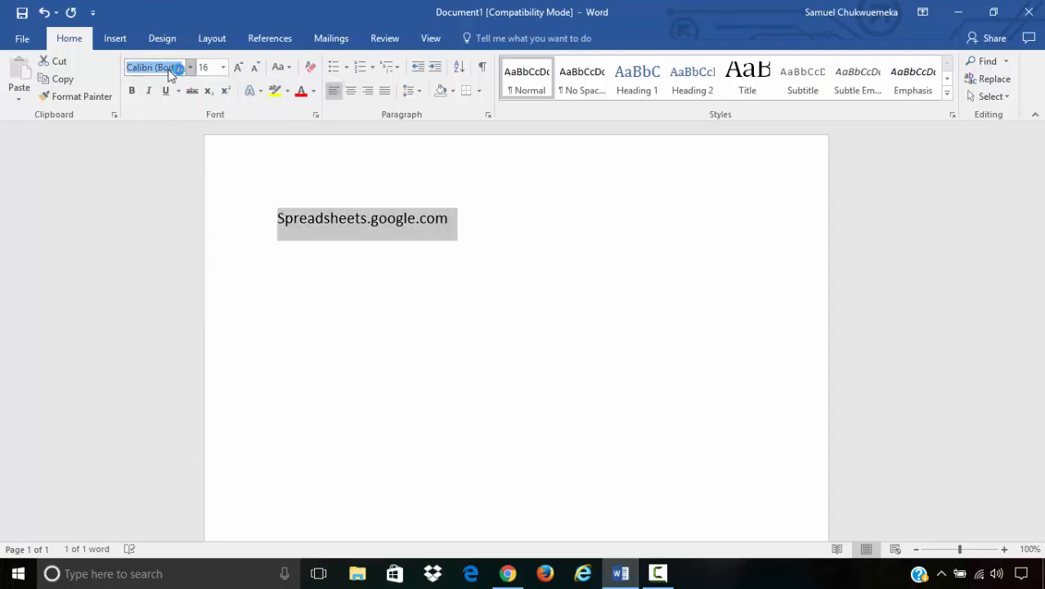
{"action": "type", "text": "Times New Roman"}
{"action": "key", "text": "Return"}
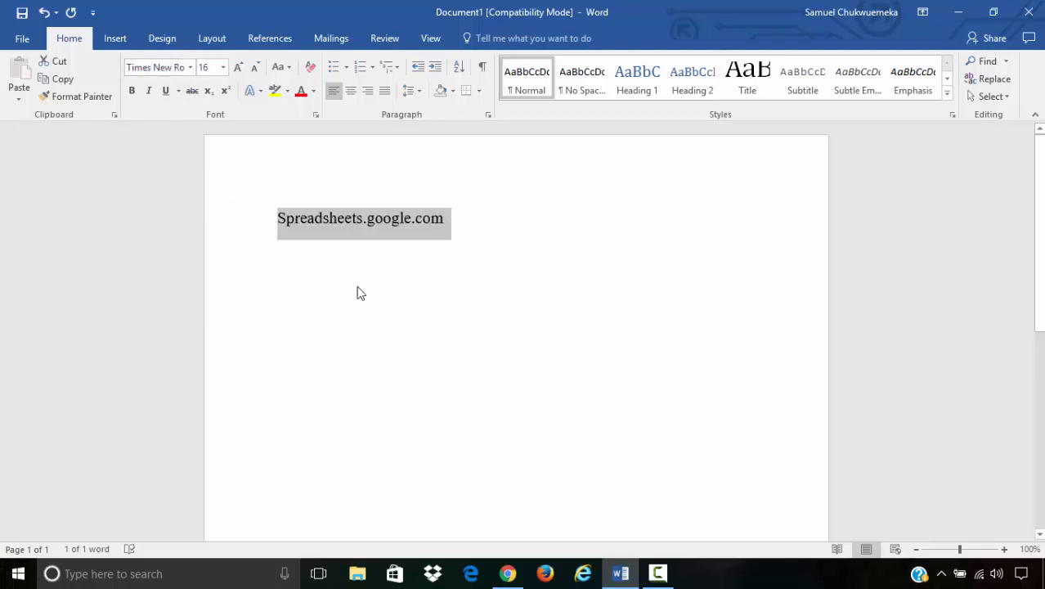
- Change the first letter of the address to a lowercase "s" and add two line breaks after the text
{"action": "left_click", "coordinate": [286, 226]}
{"action": "key", "text": "BackSpace"}
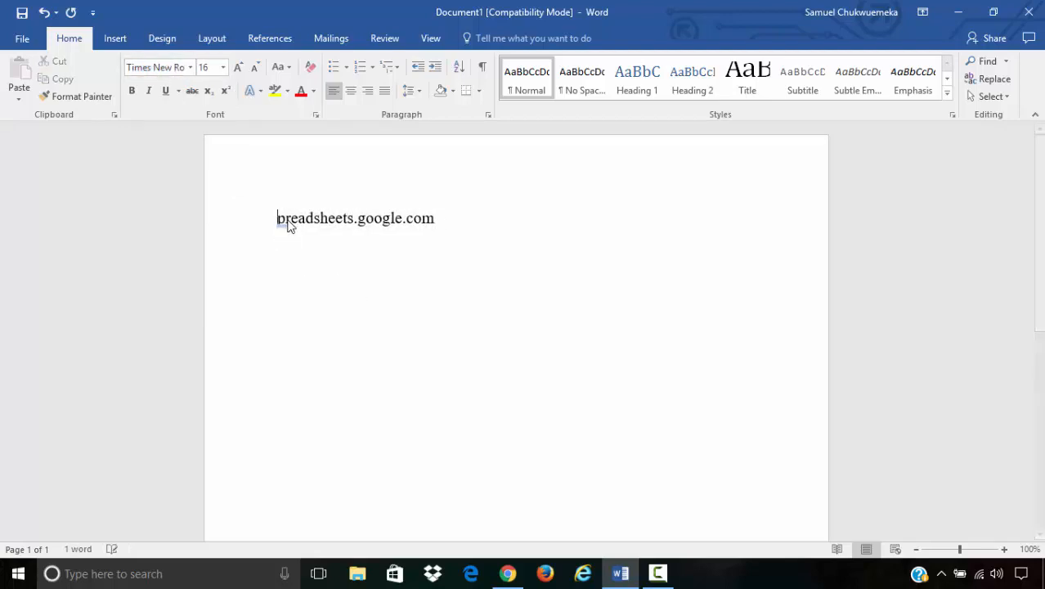
{"action": "type", "text": "s"}
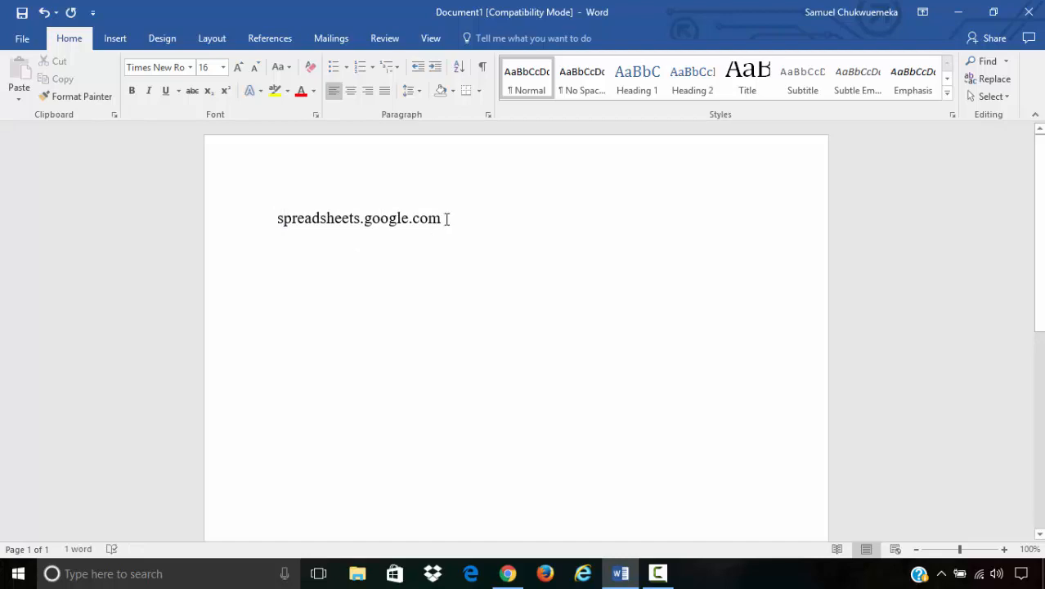
{"action": "key", "text": "Return"}
{"action": "key", "text": "Return"}
- Switch back to Chrome, dismiss the new sign-in look notice and activate the email or phone field
{"action": "left_click", "coordinate": [507, 573]}
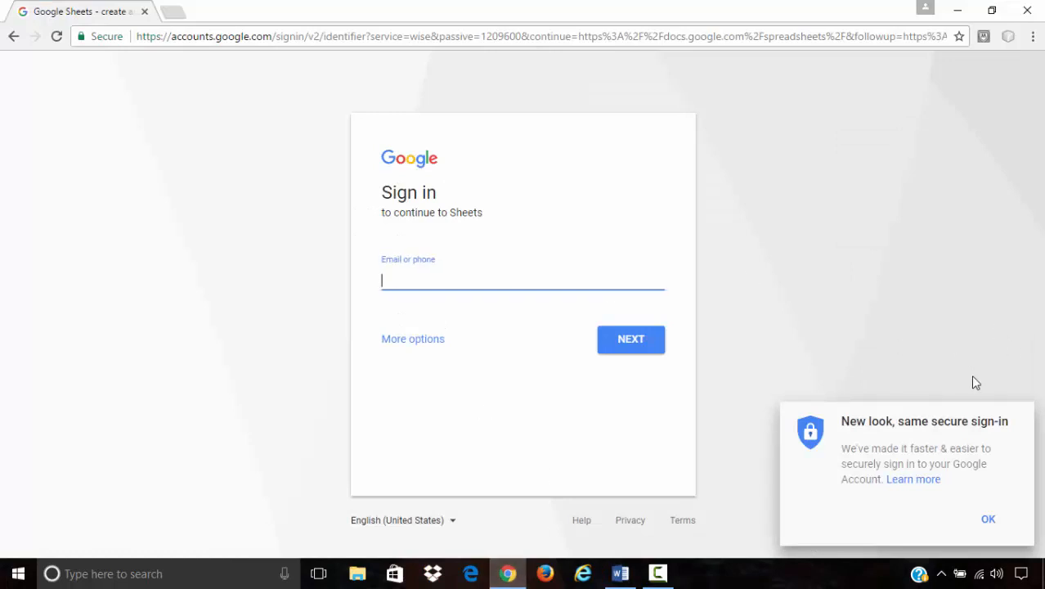
{"action": "left_click", "coordinate": [998, 522]}
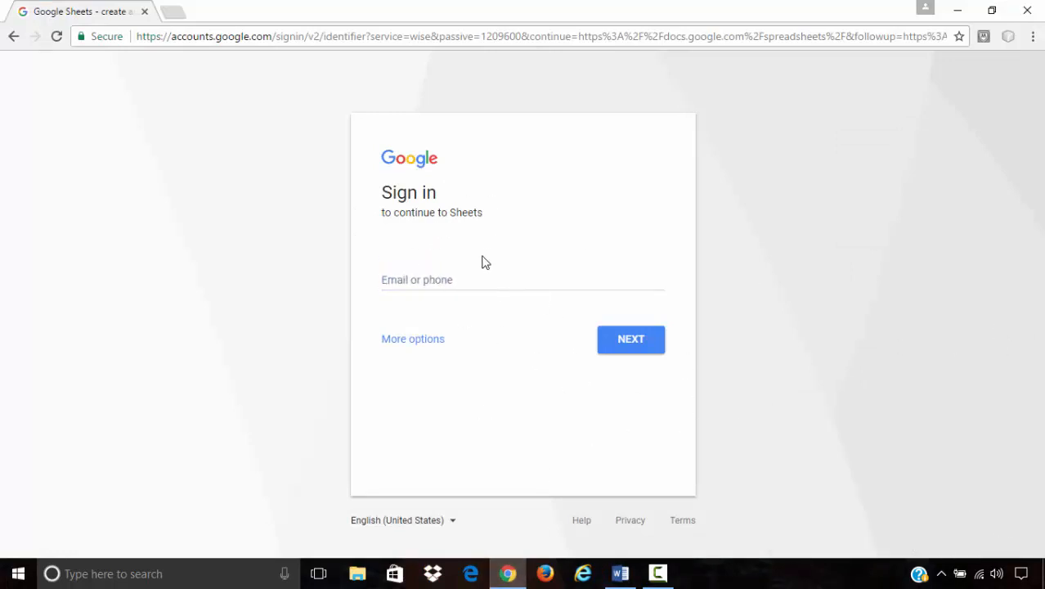
{"action": "left_click", "coordinate": [457, 286]}
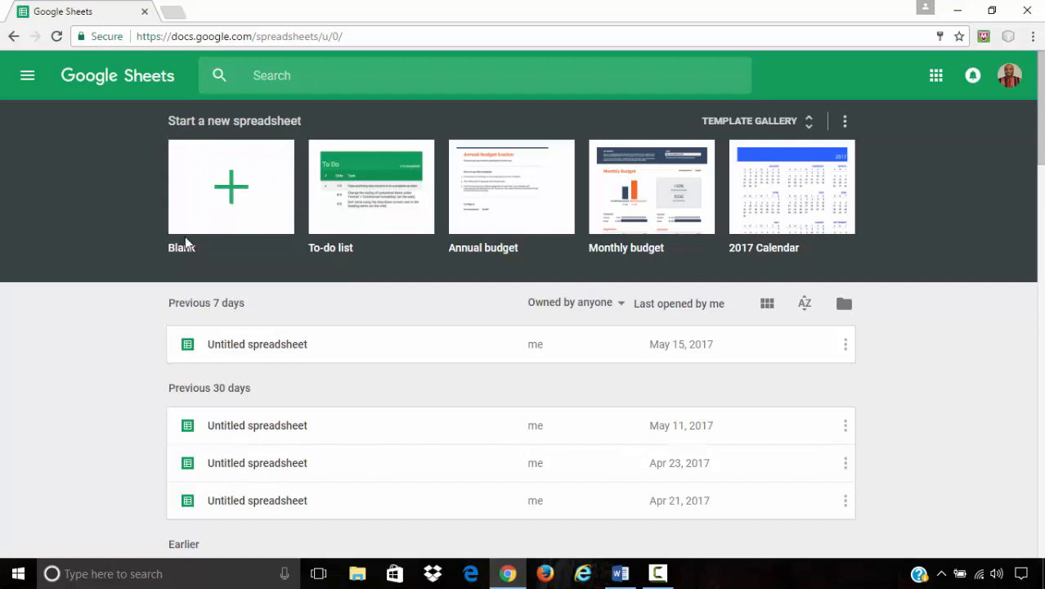
- Create a blank spreadsheet in Google Sheets and name it "Truth Table 1"
{"action": "left_click", "coordinate": [229, 188]}
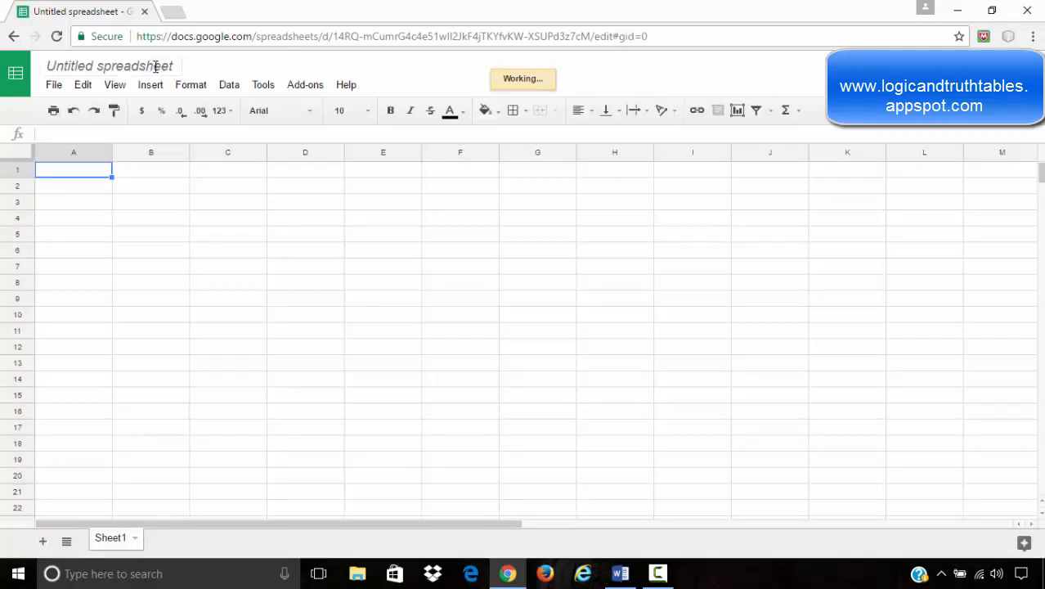
{"action": "left_click", "coordinate": [170, 67]}
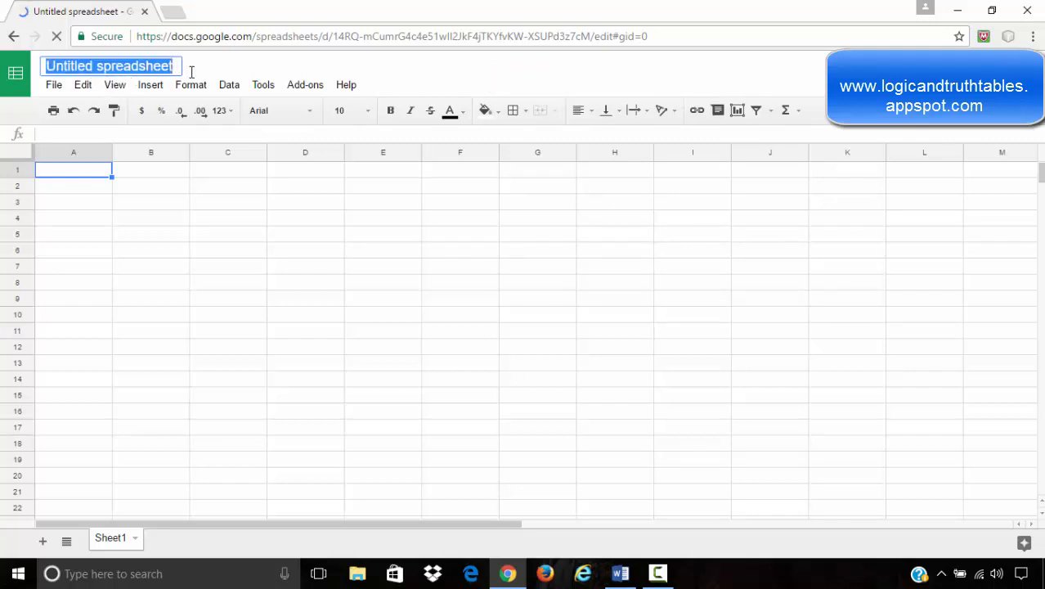
{"action": "type", "text": "Tru"}
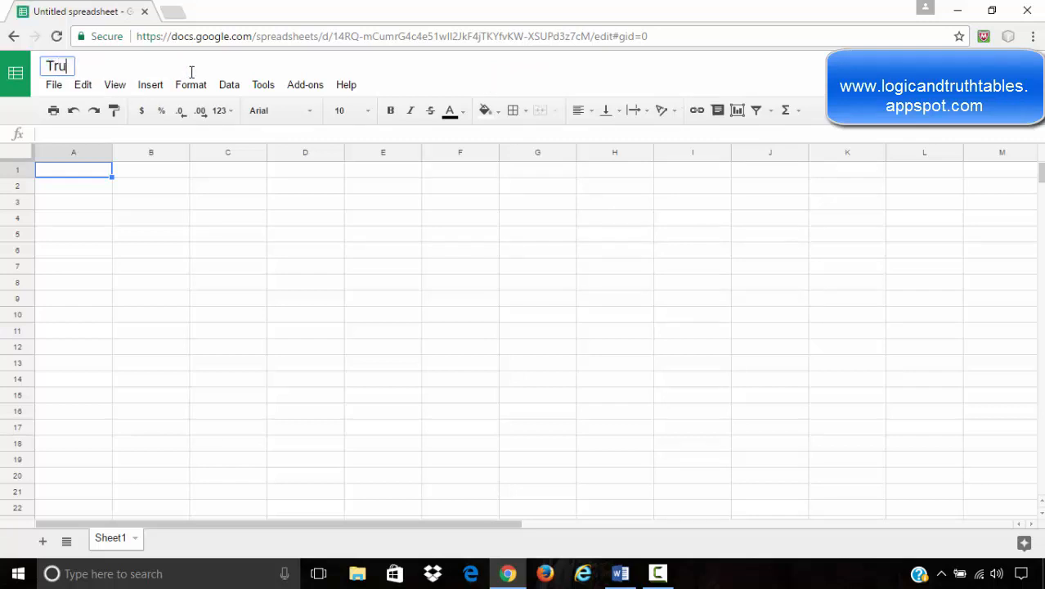
{"action": "type", "text": "th Table"}
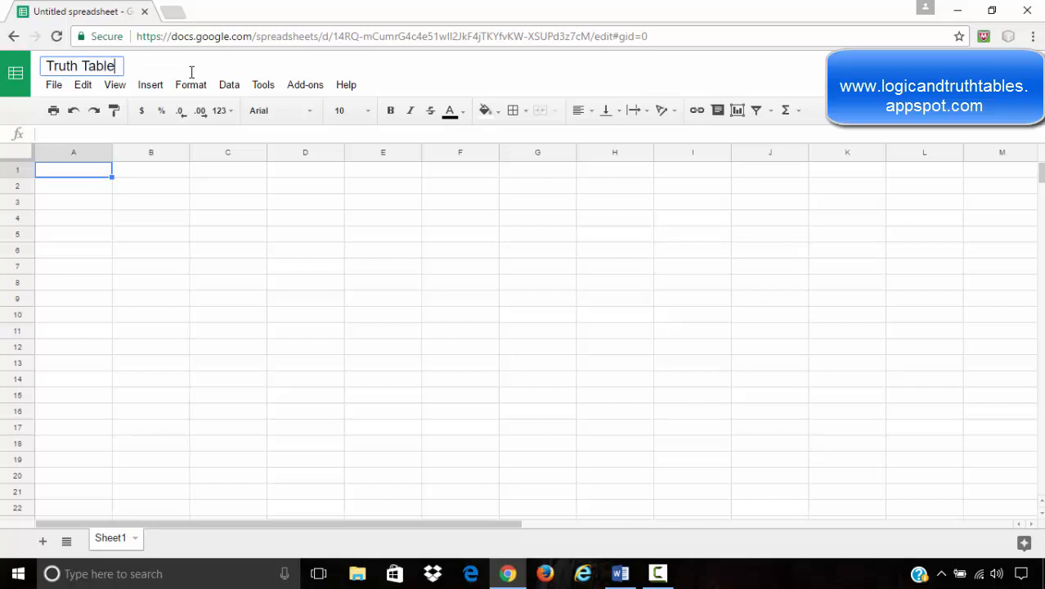
{"action": "type", "text": " Ex"}
{"action": "key", "text": "BackSpace"}
{"action": "key", "text": "BackSpace"}
{"action": "type", "text": "1"}
{"action": "key", "text": "Return"}
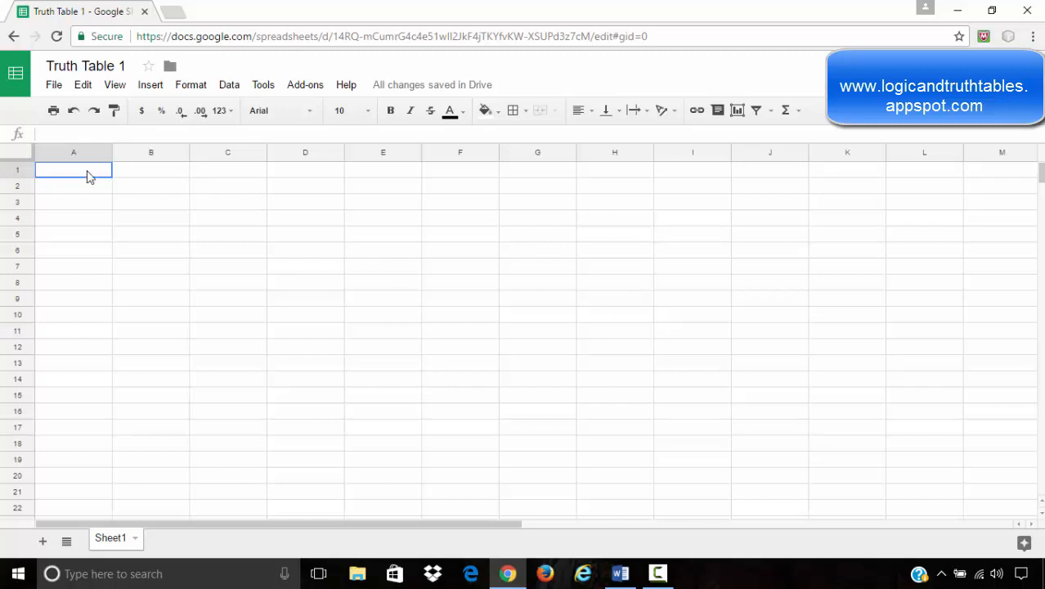
- Enter Negation, Disjunction and Conjunction in cells A1, A2 and A3
{"action": "type", "text": "Negation"}
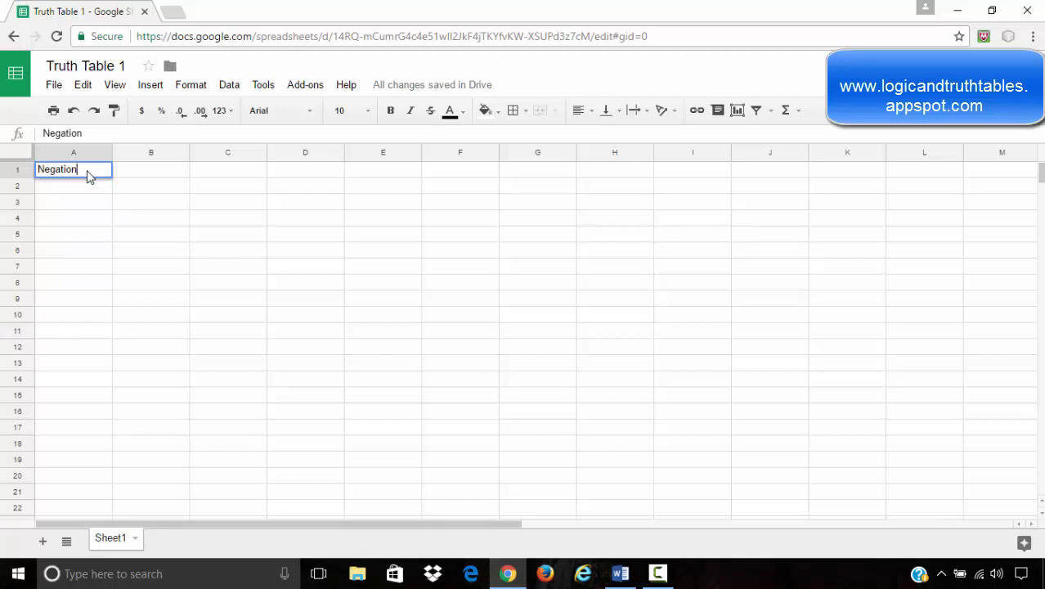
{"action": "key", "text": "Return"}
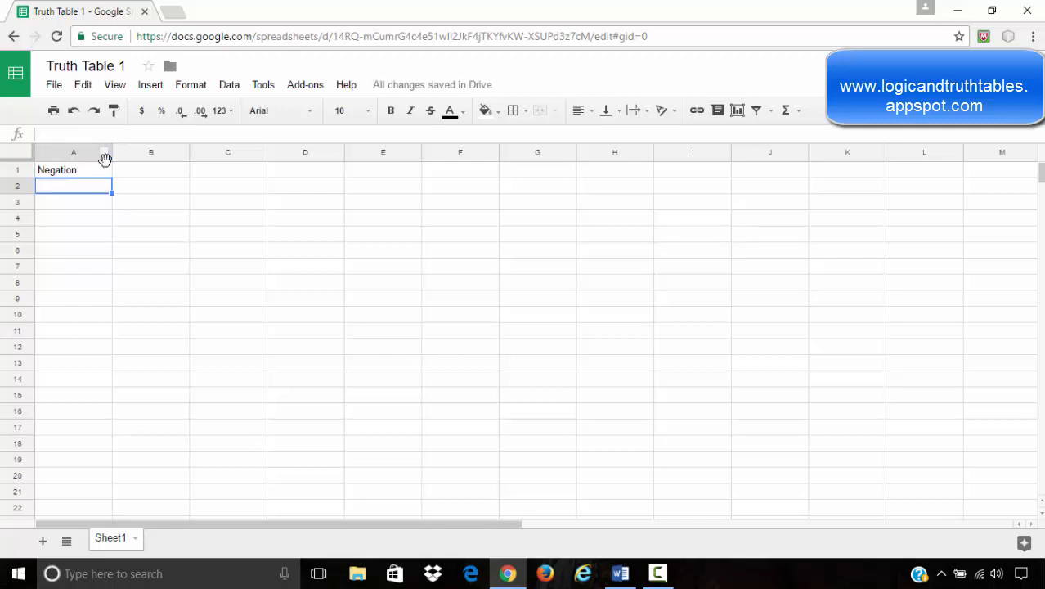
{"action": "type", "text": "Dis"}
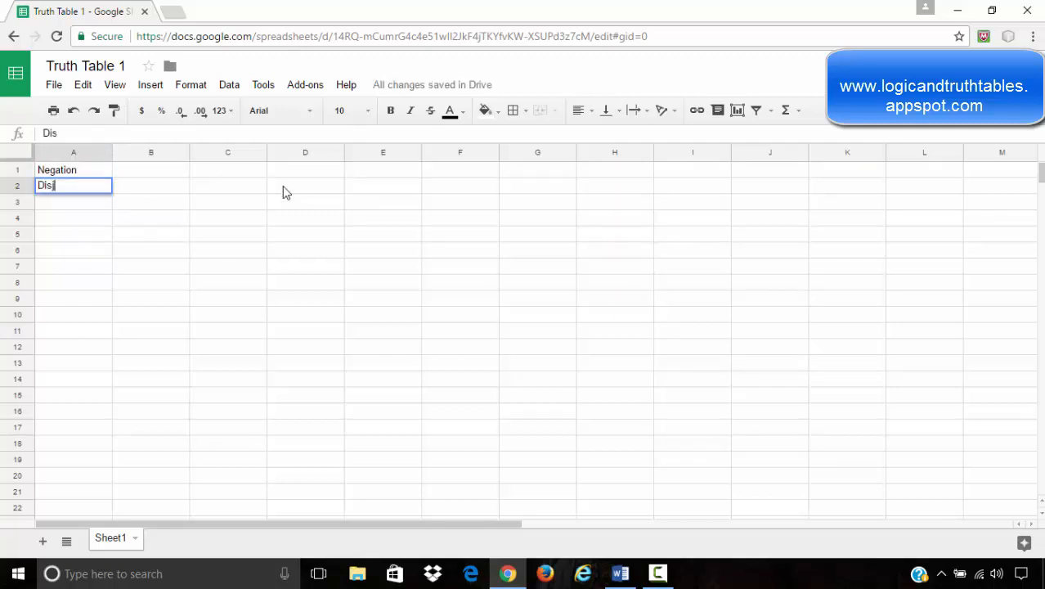
{"action": "type", "text": "junction"}
{"action": "key", "text": "Return"}
{"action": "type", "text": "Conj"}
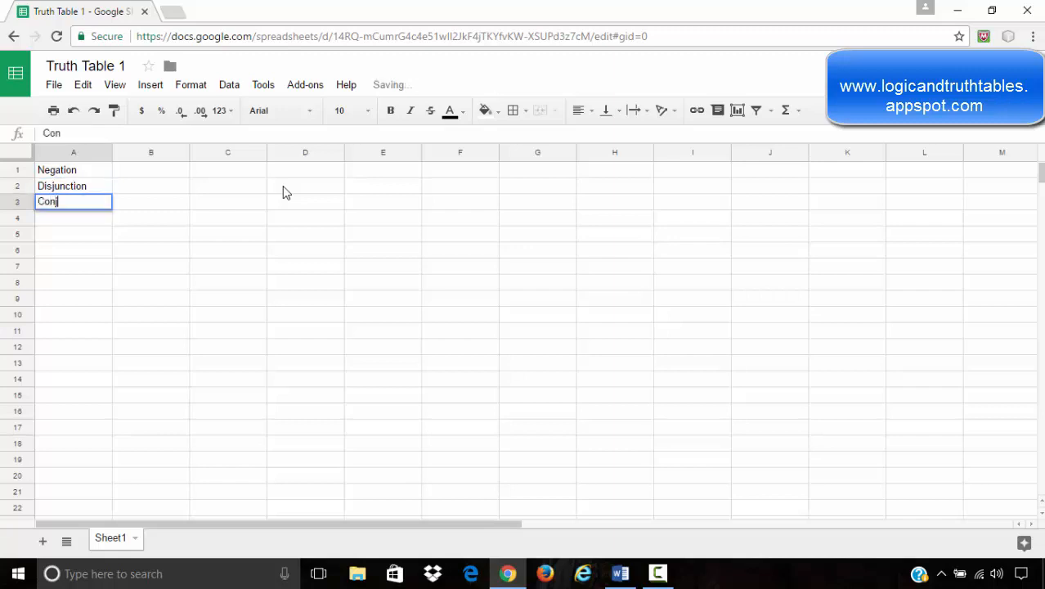
{"action": "type", "text": "unction"}
{"action": "key", "text": "Return"}
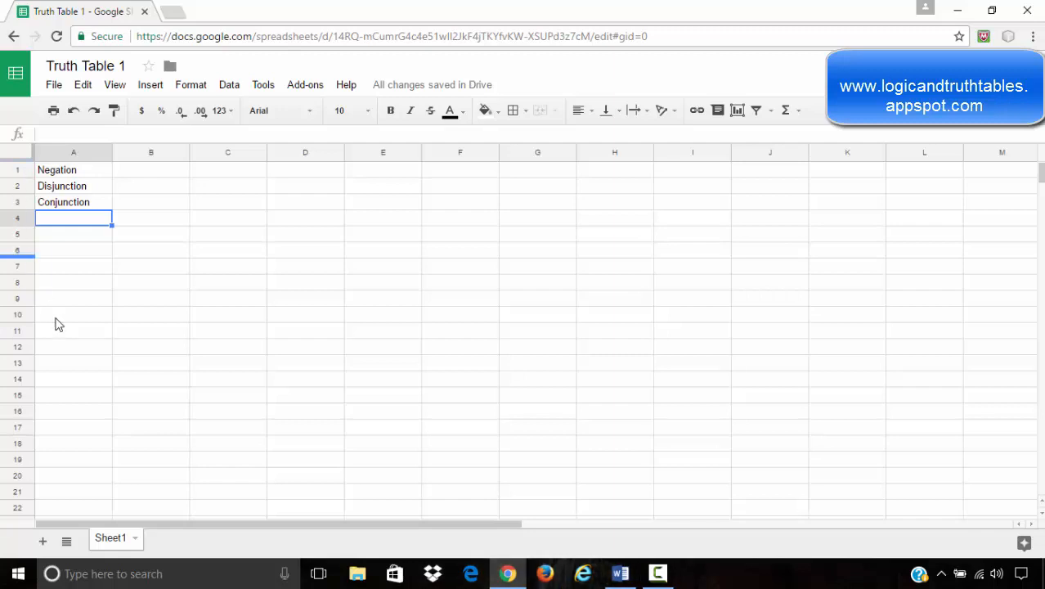
- Open the tutor's personal appspot.com website in a new browser tab
{"action": "left_click", "coordinate": [170, 14]}
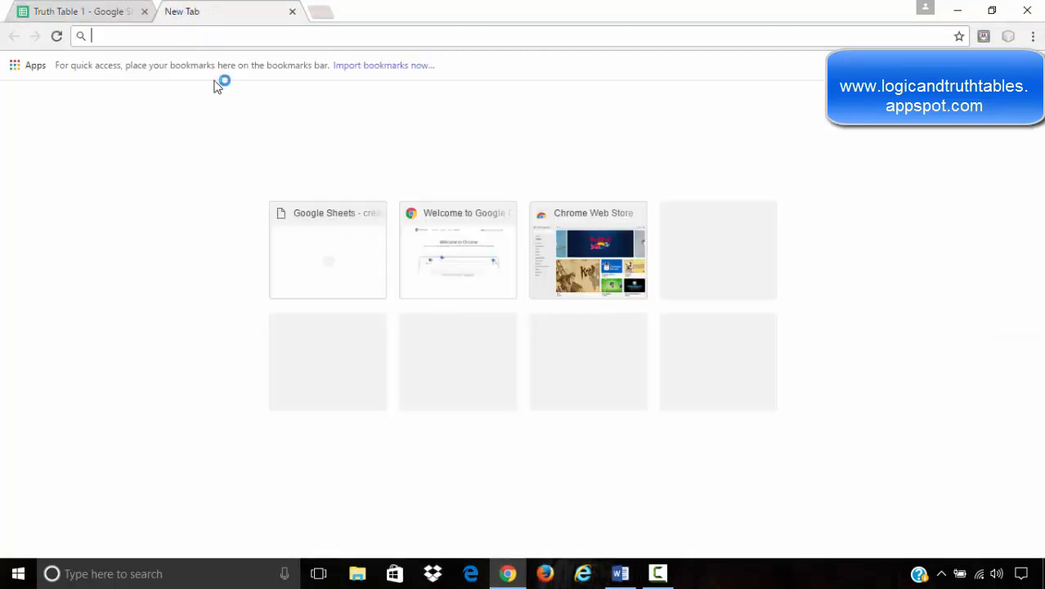
{"action": "type", "text": "www"}
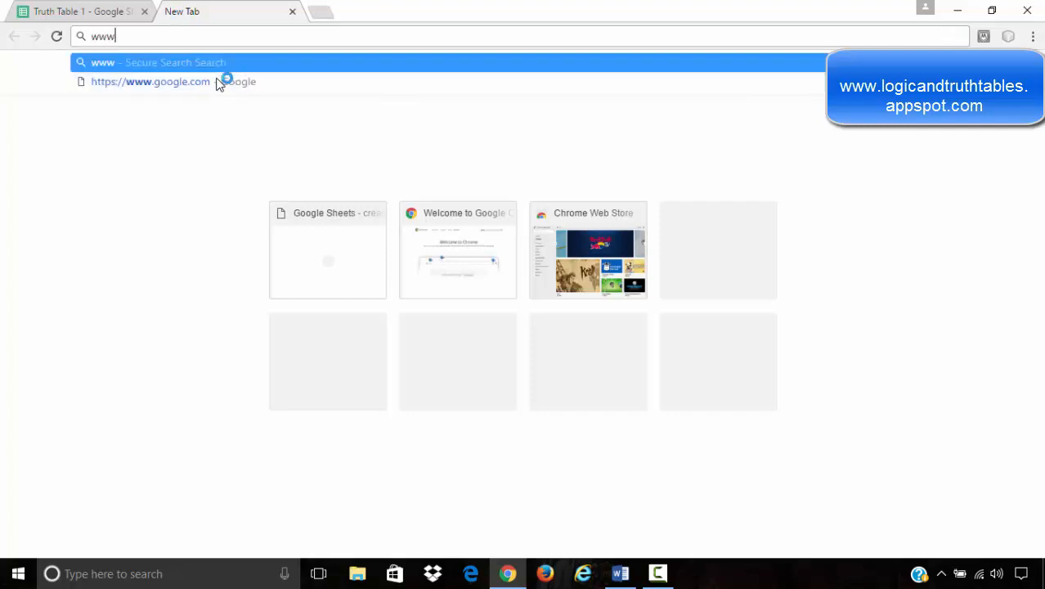
{"action": "type", "text": ".chuk"}
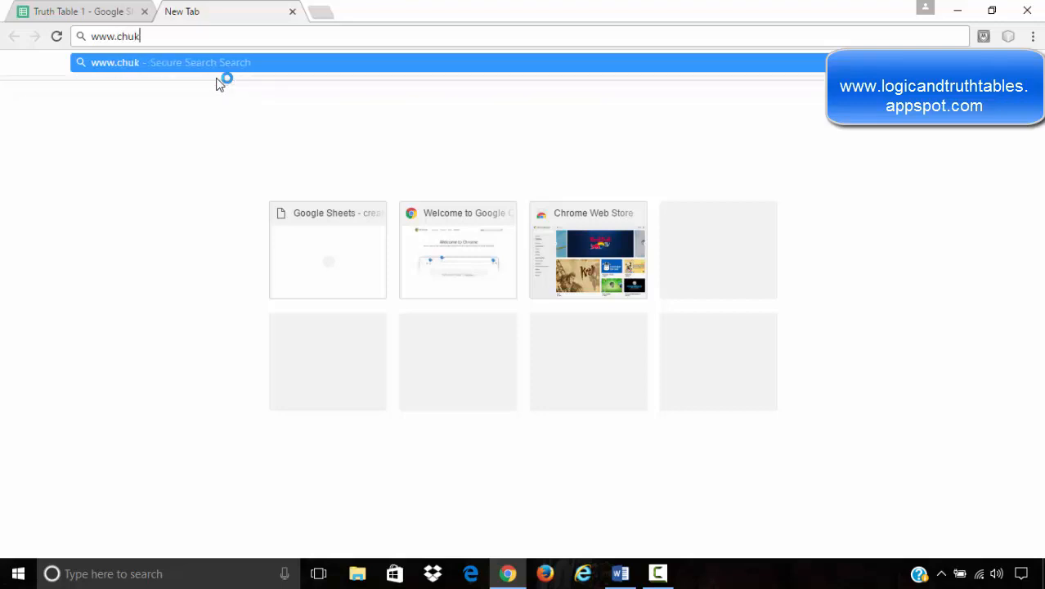
{"action": "type", "text": "wueme"}
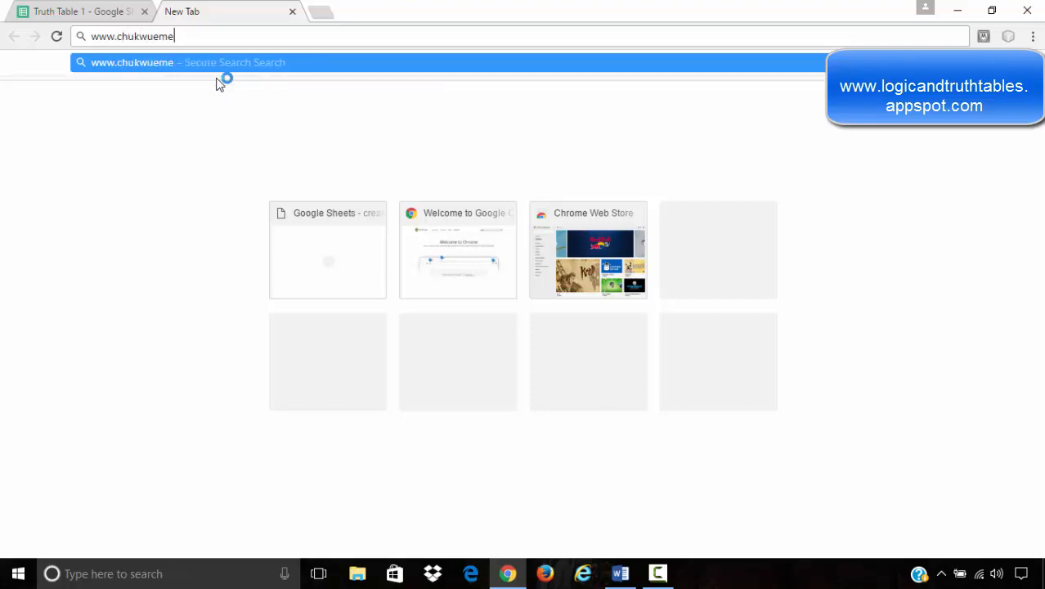
{"action": "type", "text": "ka-"}
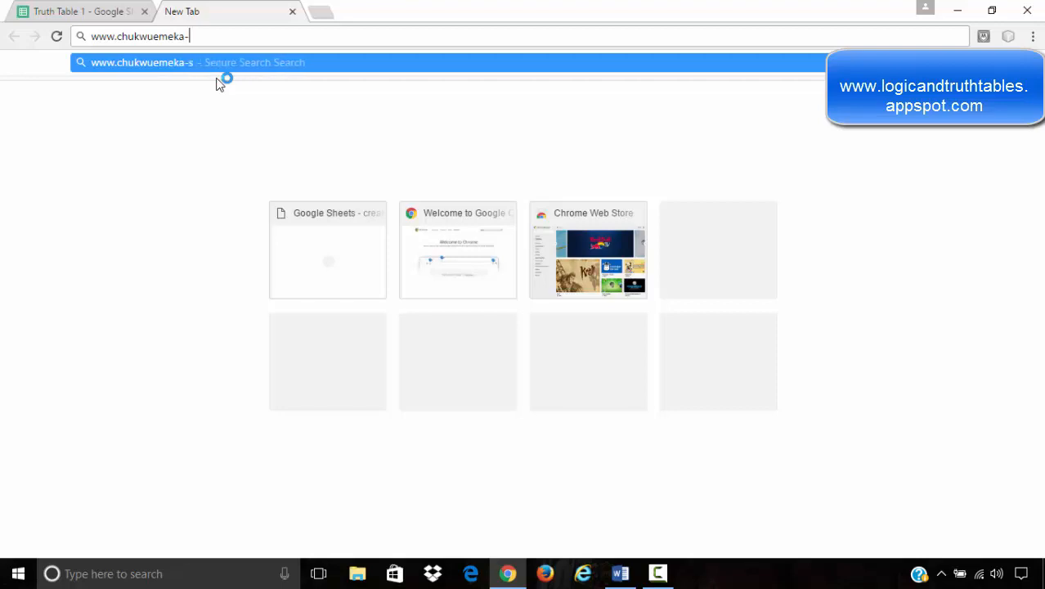
{"action": "type", "text": "samuel.ap"}
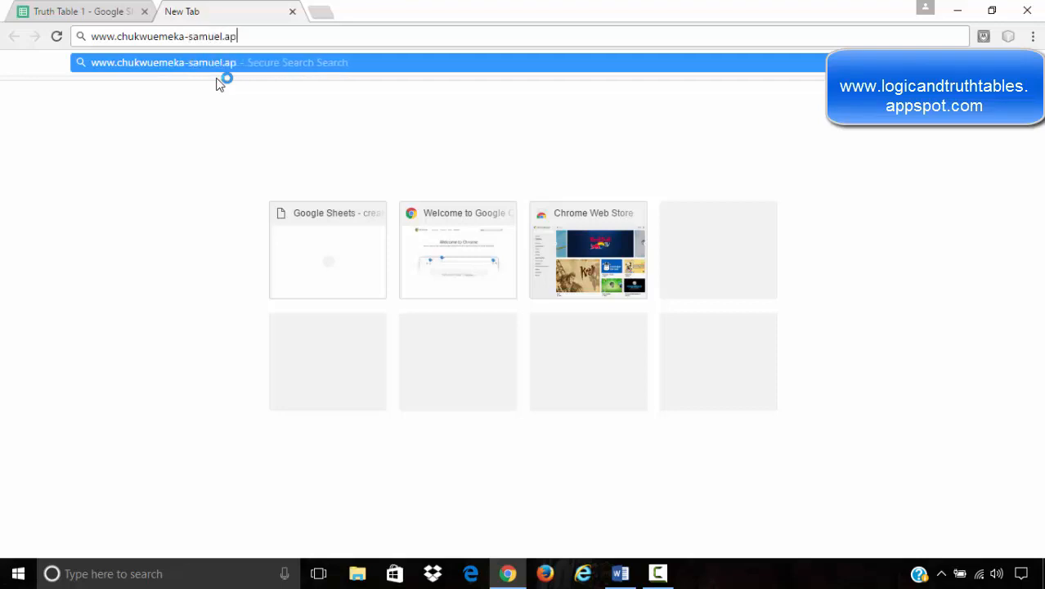
{"action": "type", "text": "pspot.com"}
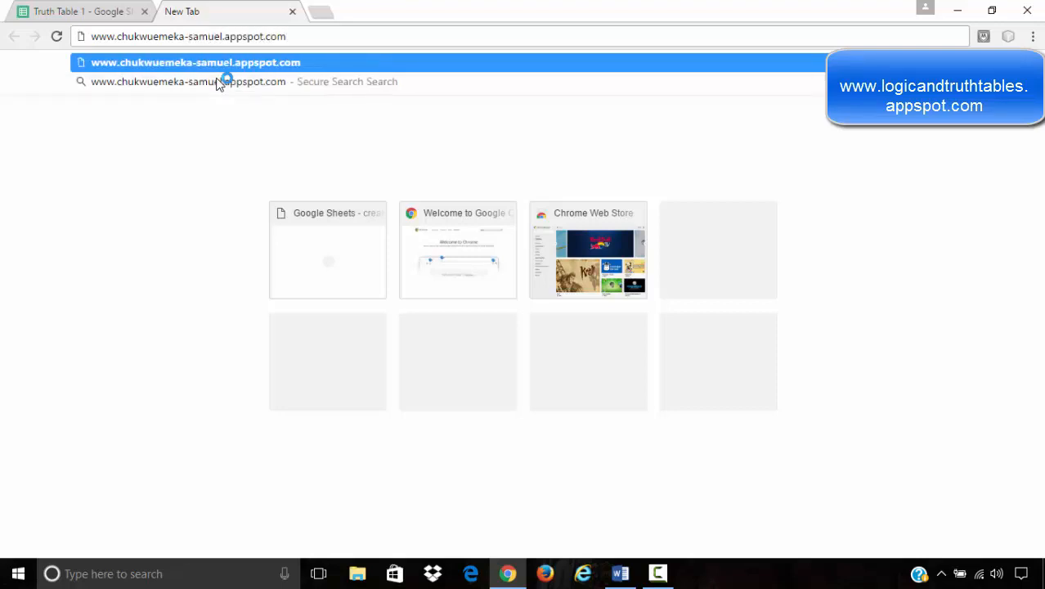
{"action": "key", "text": "Return"}
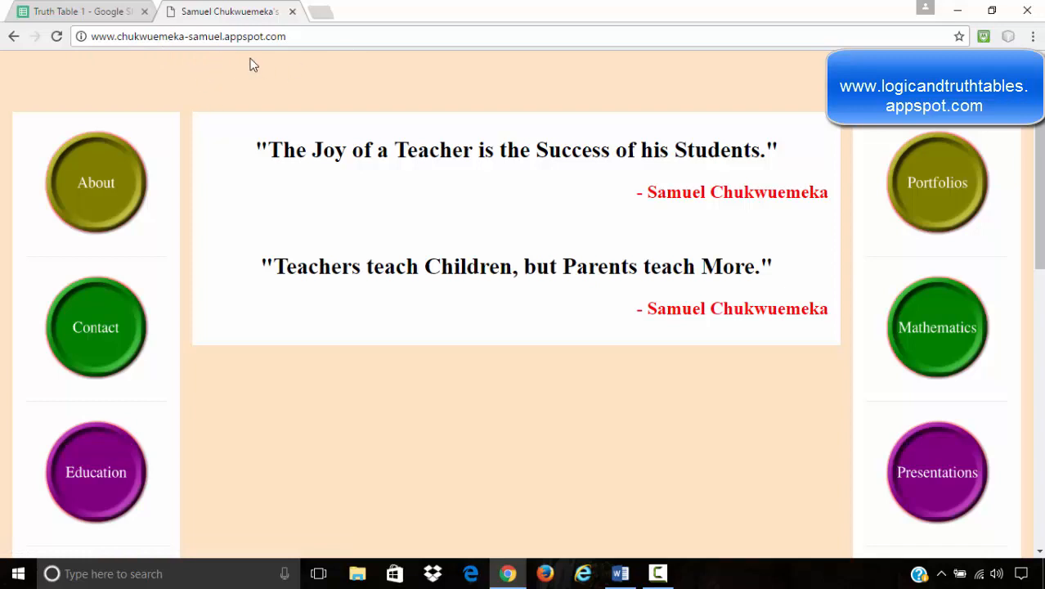
- Open the Logic and Truth Tables video playlist via Mathematics and Discrete Math, continuing with the preselected YouTube account
{"action": "left_click", "coordinate": [950, 325]}
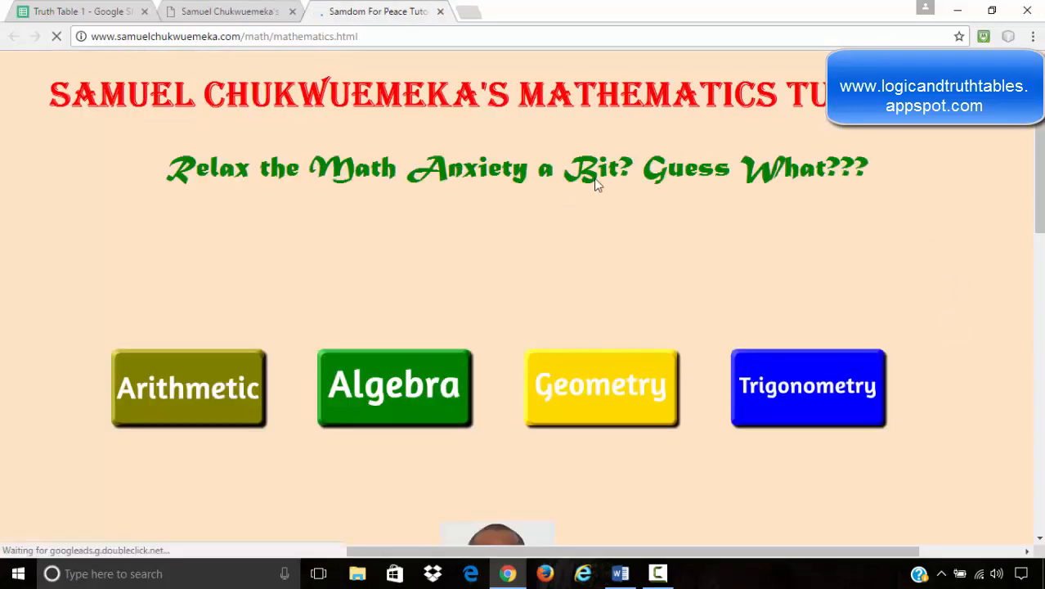
{"action": "scroll", "coordinate": [594, 181], "scroll_direction": "down", "scroll_amount": 3}
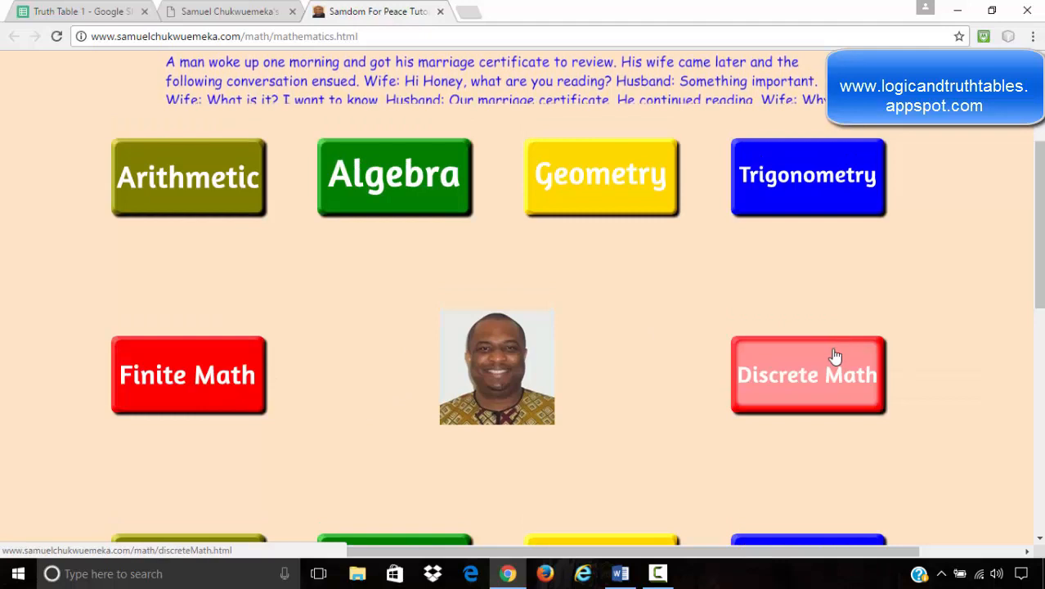
{"action": "left_click", "coordinate": [835, 359]}
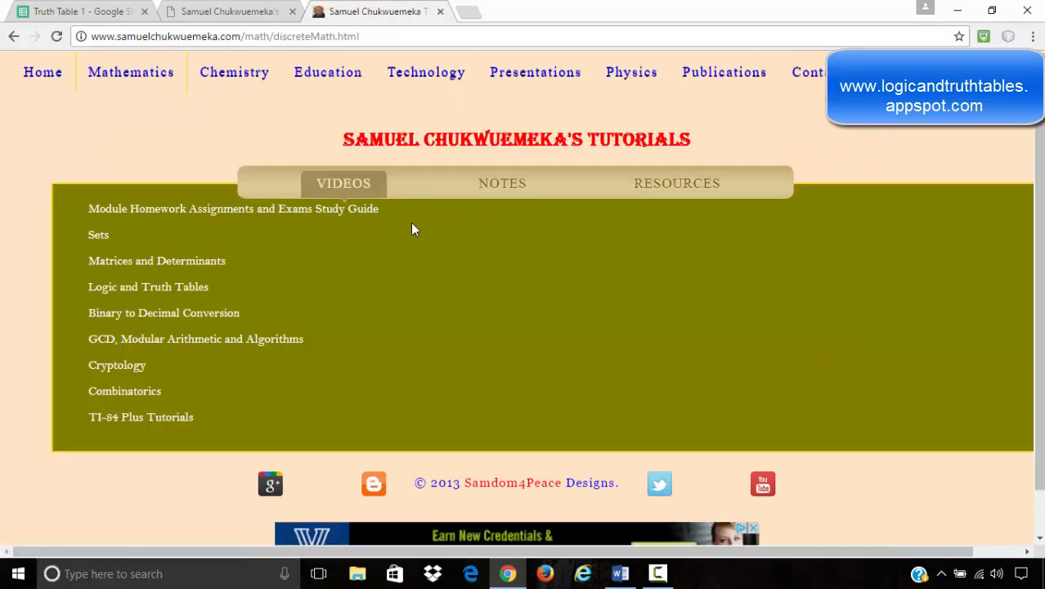
{"action": "left_click", "coordinate": [184, 288]}
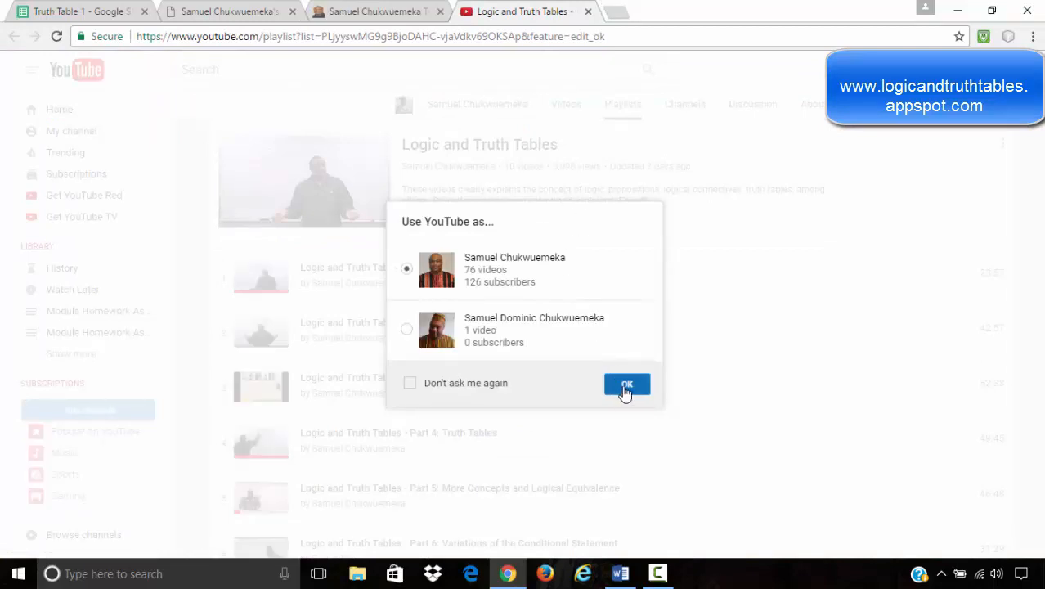
{"action": "left_click", "coordinate": [624, 392]}
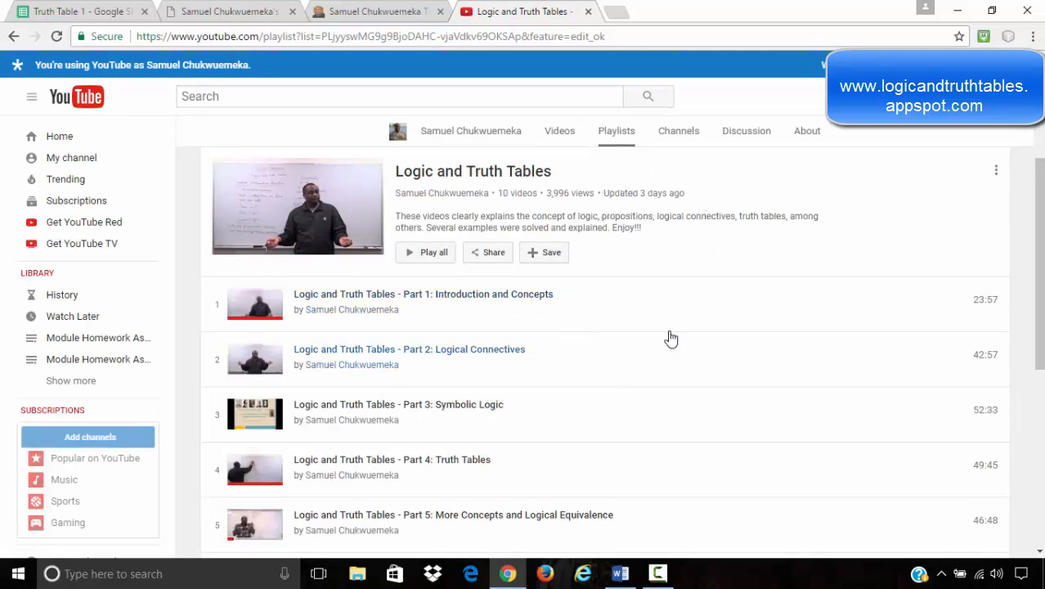
- Look through the Logic and Truth Tables playlist, from the Part 1 introduction to the Module 2 Homework videos
{"action": "scroll", "coordinate": [669, 325], "scroll_direction": "down", "scroll_amount": 4}
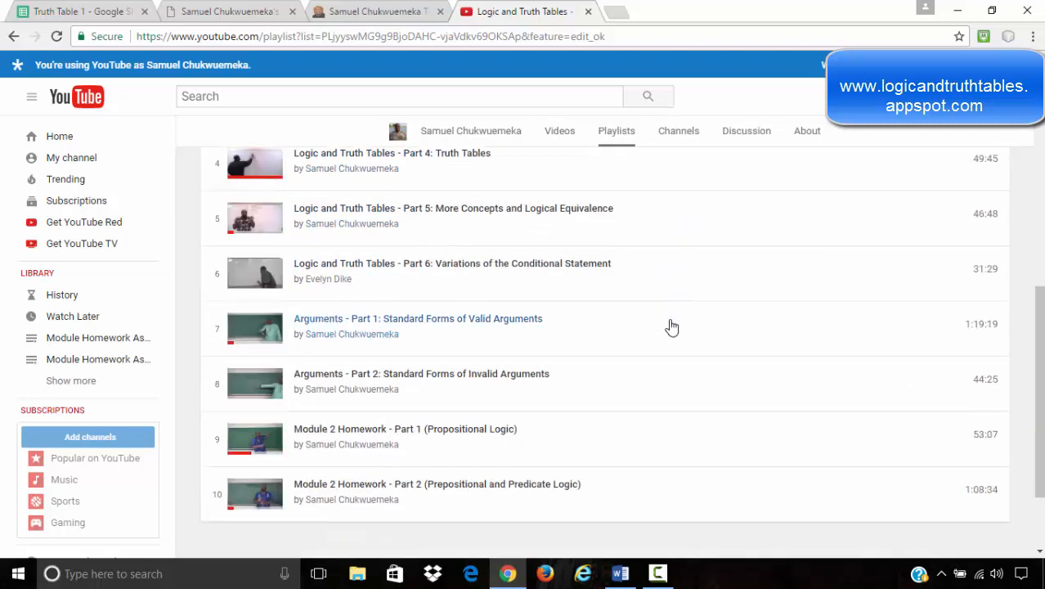
{"action": "scroll", "coordinate": [671, 326], "scroll_direction": "down", "scroll_amount": 3}
{"action": "scroll", "coordinate": [671, 327], "scroll_direction": "up", "scroll_amount": 1}
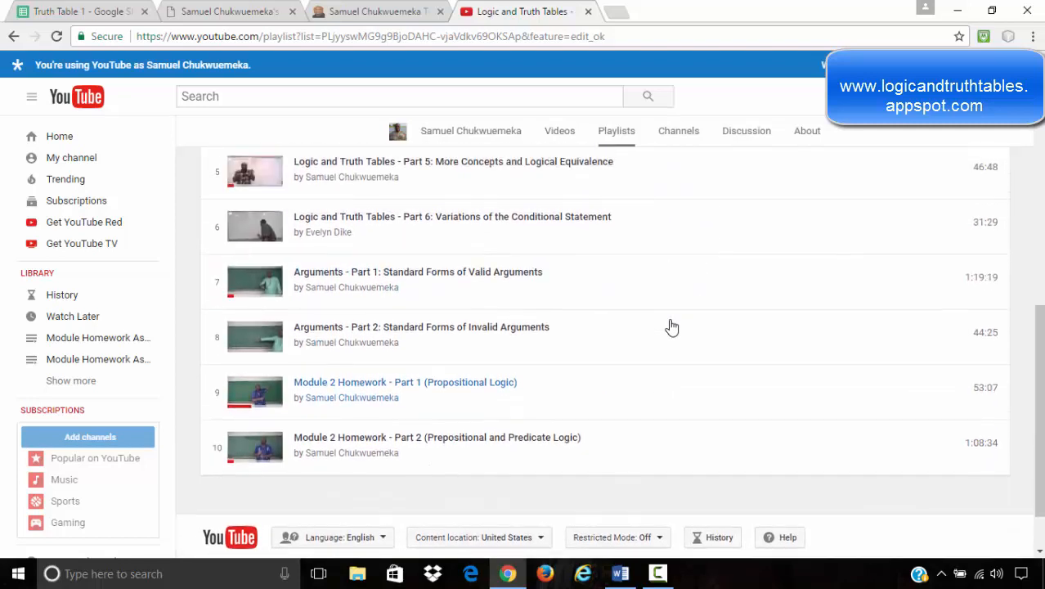
{"action": "scroll", "coordinate": [392, 278], "scroll_direction": "up", "scroll_amount": 4}
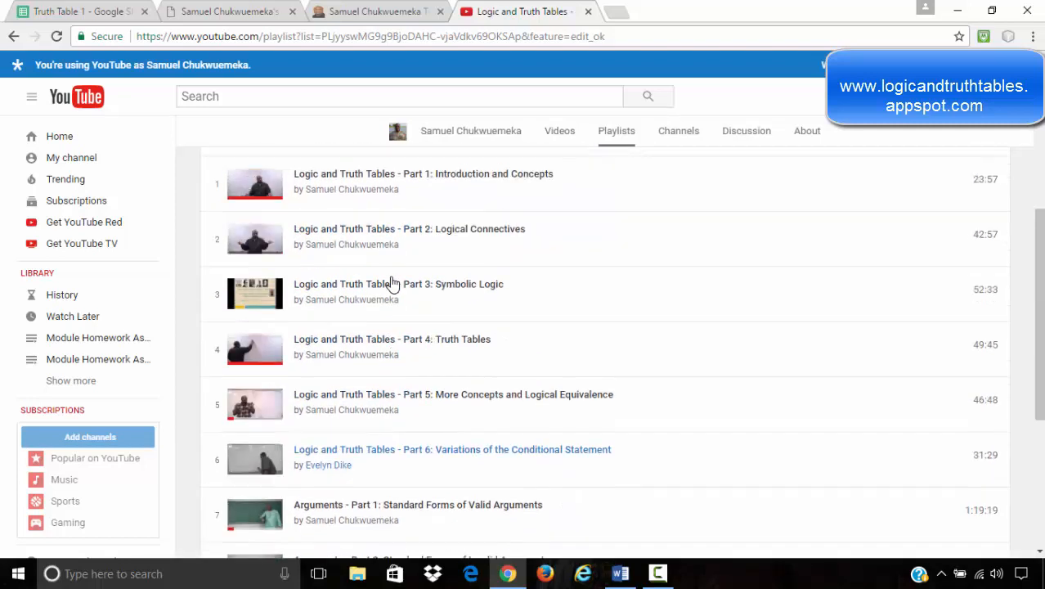
{"action": "left_click", "coordinate": [391, 278]}
{"action": "scroll", "coordinate": [393, 280], "scroll_direction": "down", "scroll_amount": 1}
{"action": "scroll", "coordinate": [393, 279], "scroll_direction": "up", "scroll_amount": 4}
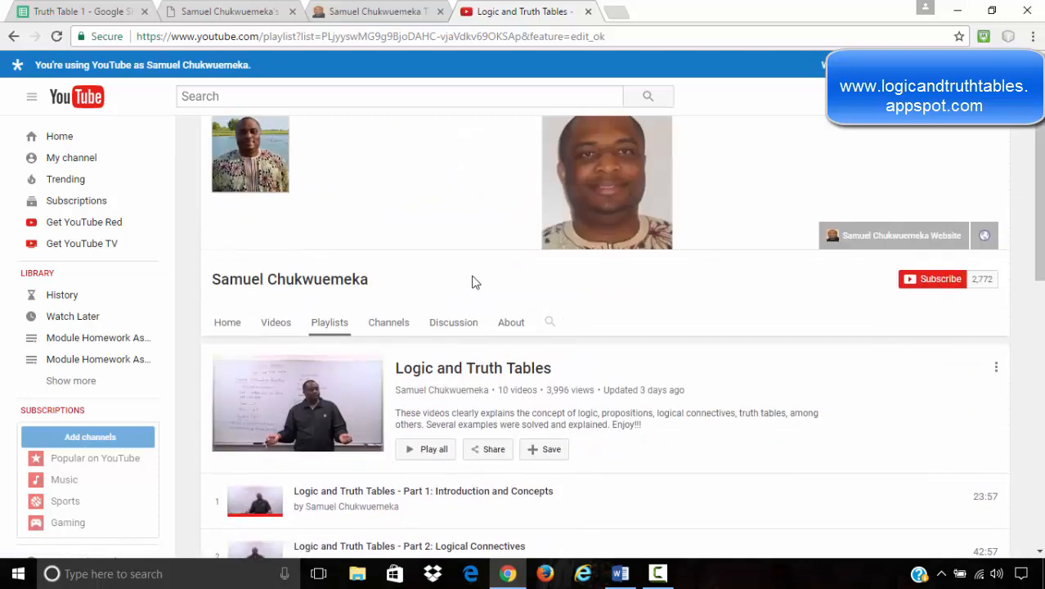
{"action": "scroll", "coordinate": [474, 277], "scroll_direction": "down", "scroll_amount": 2}
{"action": "scroll", "coordinate": [422, 311], "scroll_direction": "down", "scroll_amount": 1}
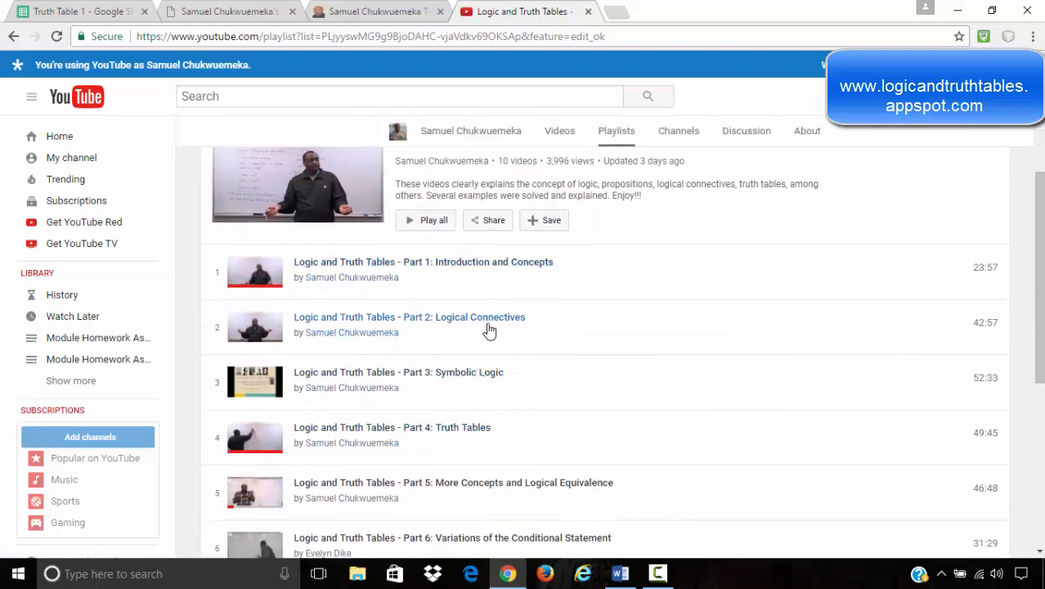
{"action": "scroll", "coordinate": [489, 330], "scroll_direction": "down", "scroll_amount": 5}
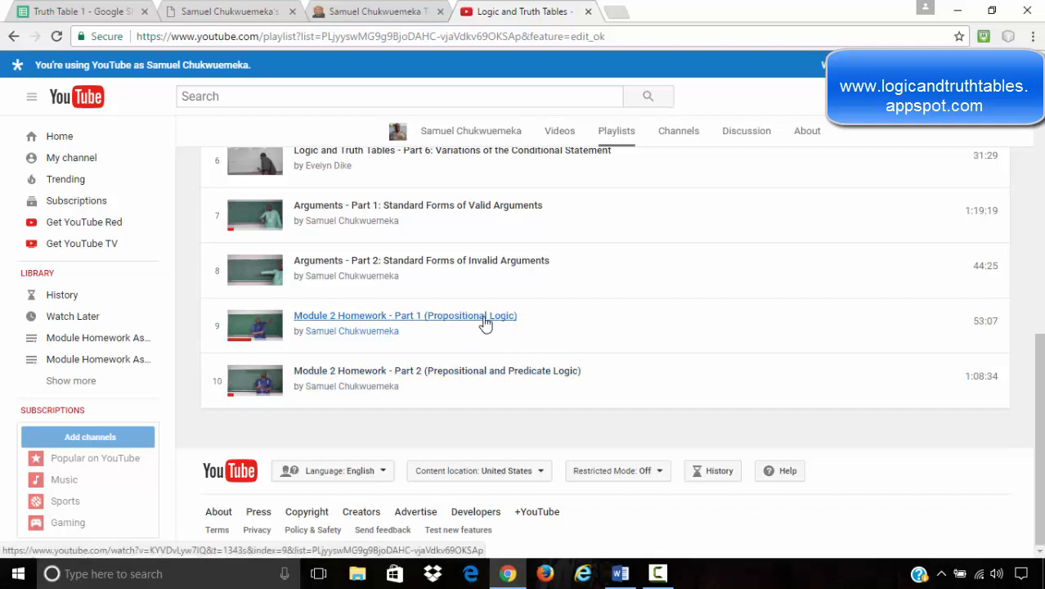
- Switch to Word and add the line "video: 22:23" below the web address, consulting the Module 2 Homework - Part 1 entry in Chrome
{"action": "left_click", "coordinate": [620, 574]}
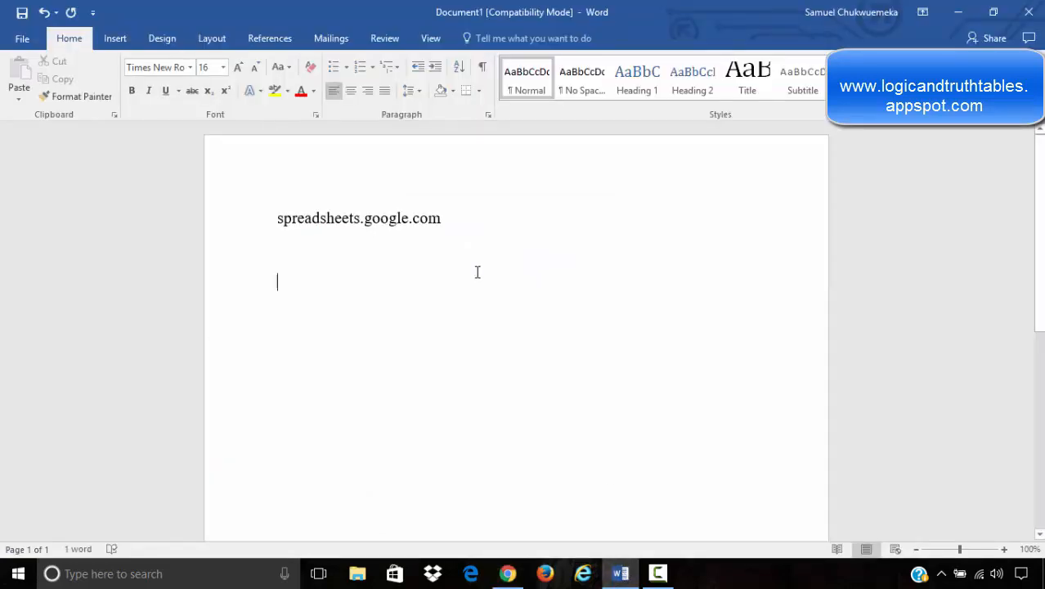
{"action": "type", "text": "video:"}
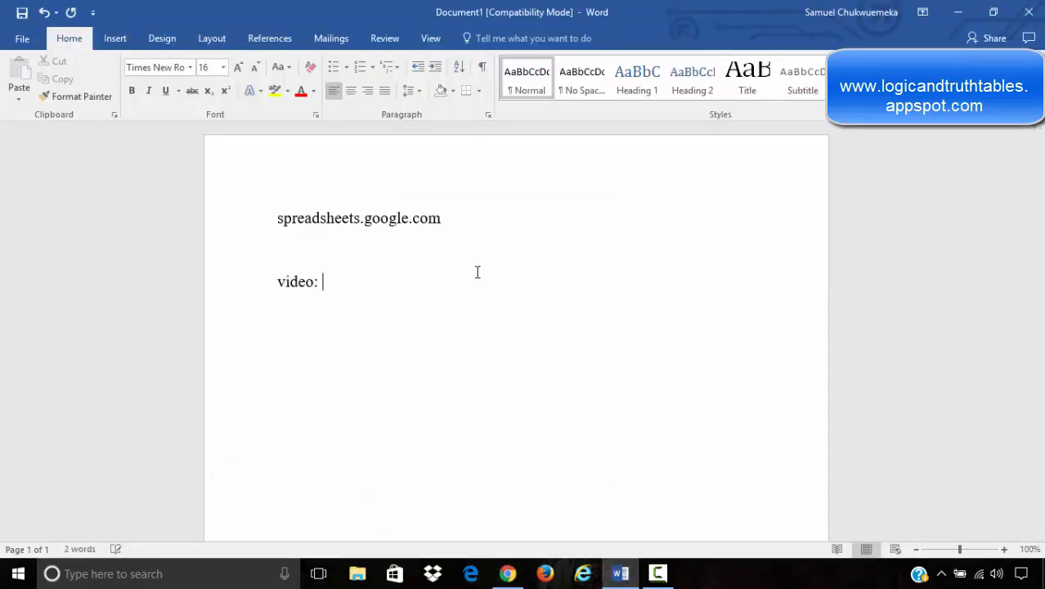
{"action": "left_click", "coordinate": [508, 573]}
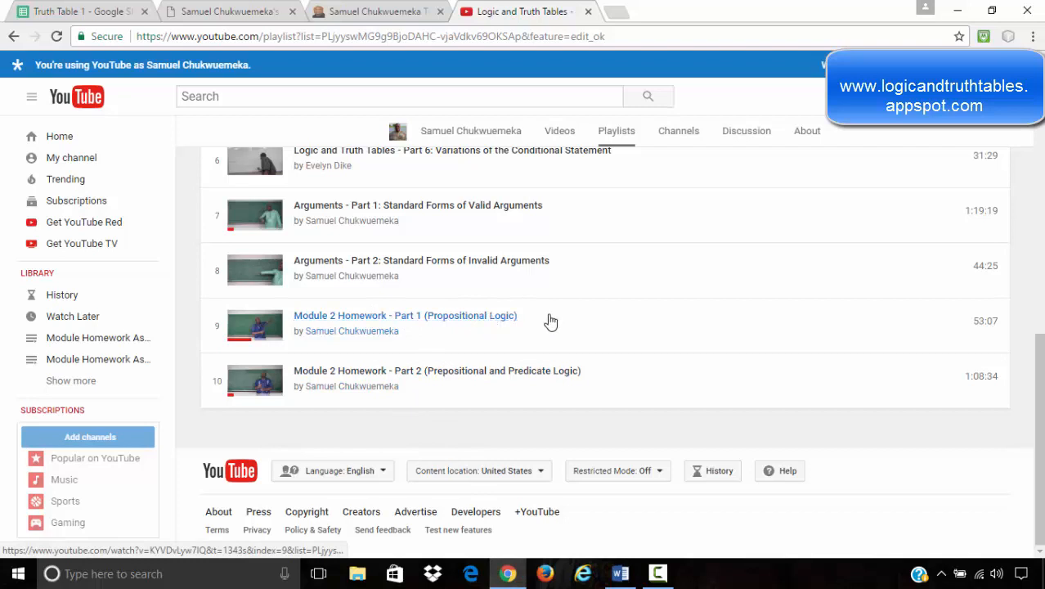
{"action": "left_click", "coordinate": [456, 325]}
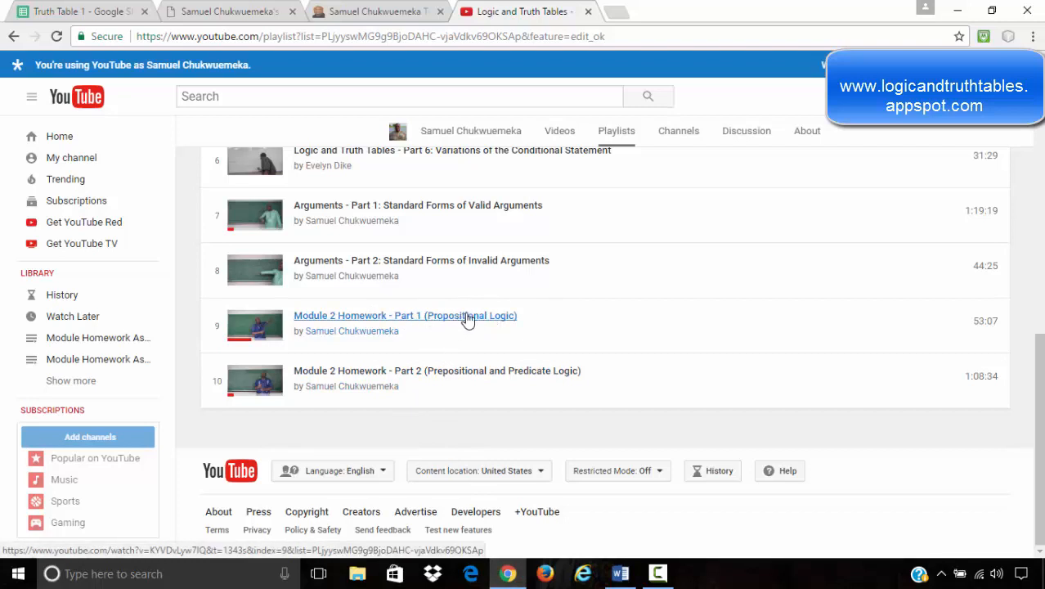
{"action": "left_click", "coordinate": [501, 580]}
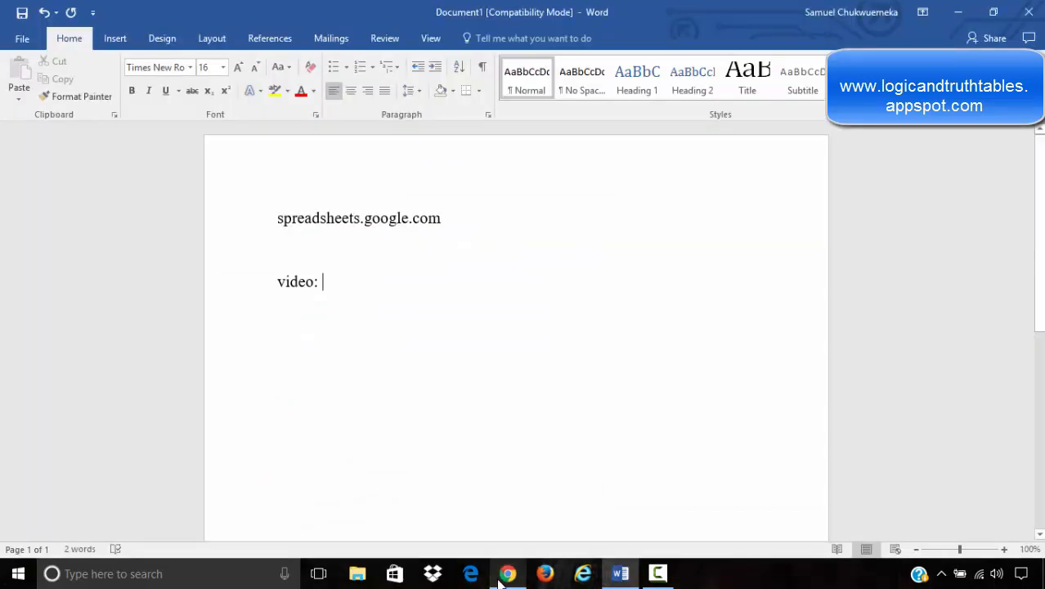
{"action": "type", "text": "22:23"}
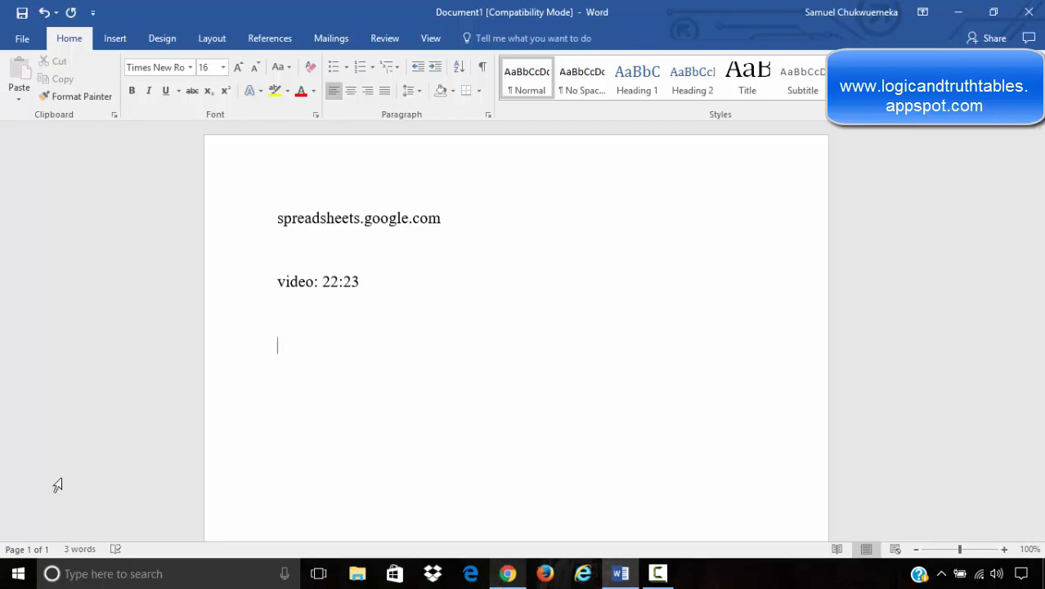
- Insert a new equation below the video line and enter "(p ∨", taking the ∨ symbol from the Operators set
{"action": "left_click", "coordinate": [115, 38]}
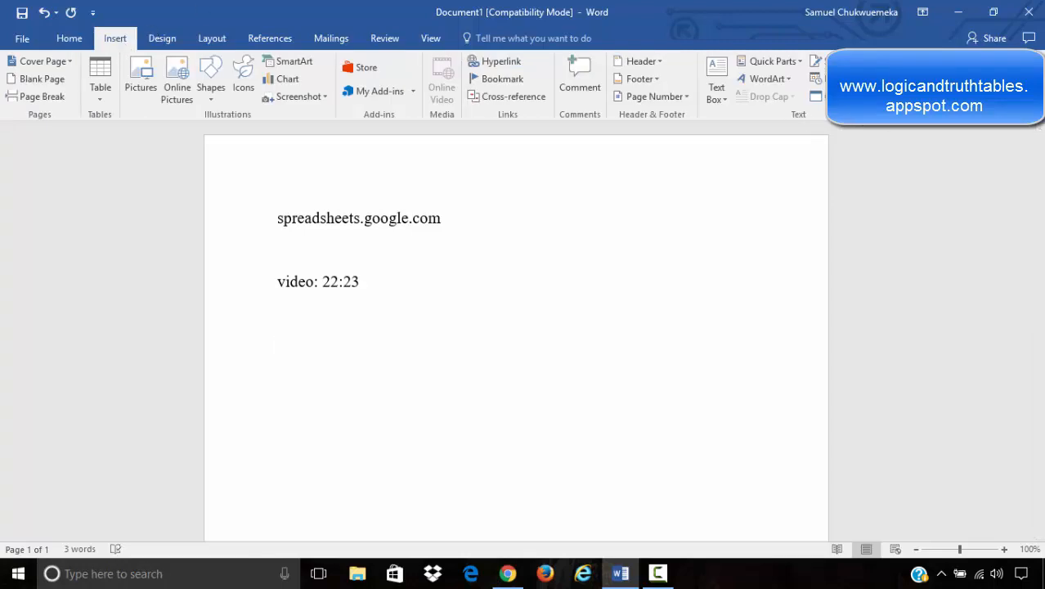
{"action": "left_click", "coordinate": [924, 63]}
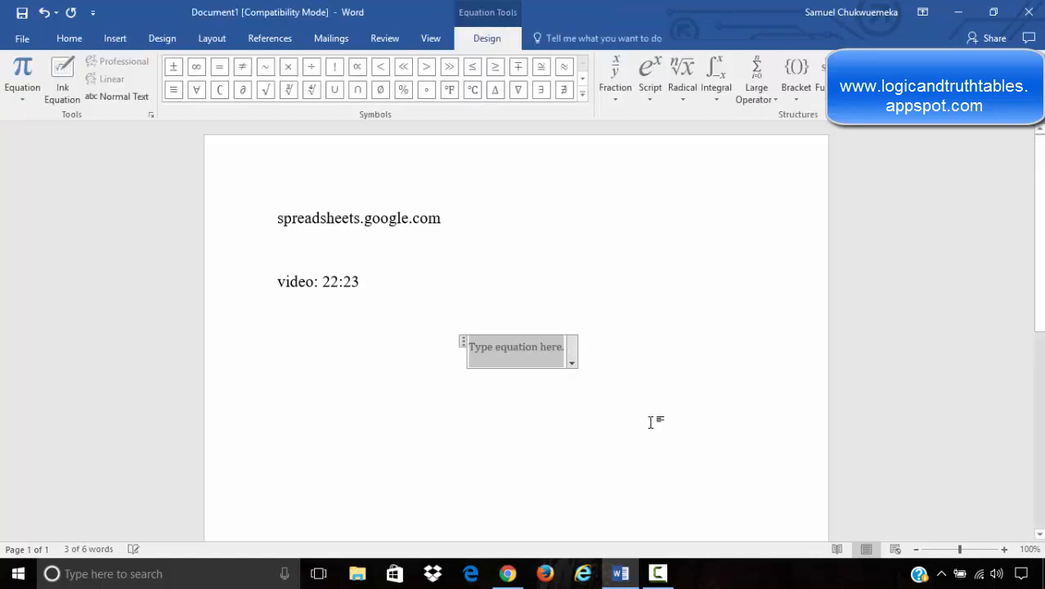
{"action": "type", "text": "(p"}
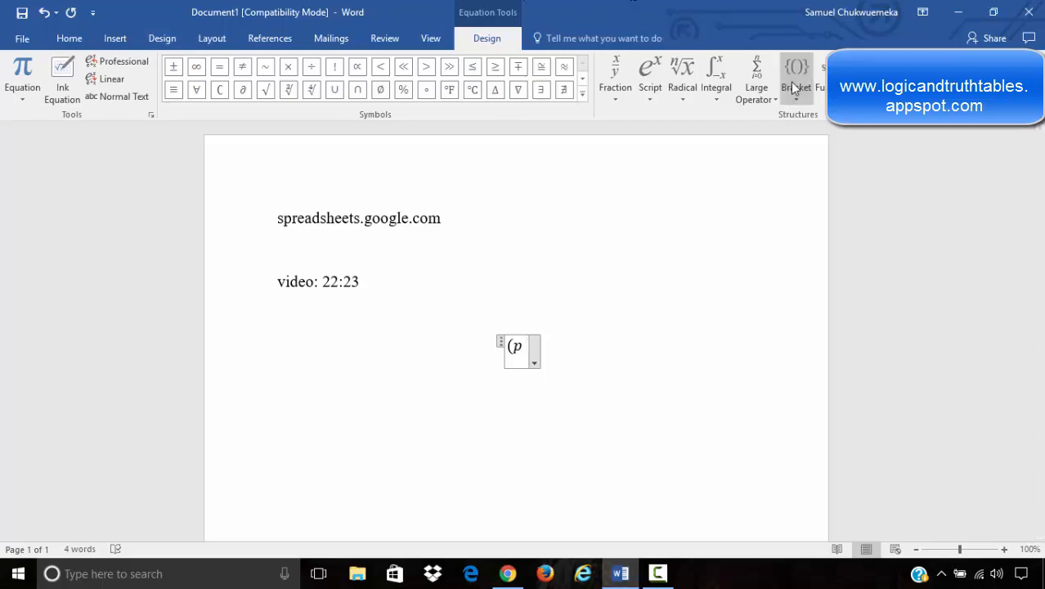
{"action": "left_click", "coordinate": [583, 97]}
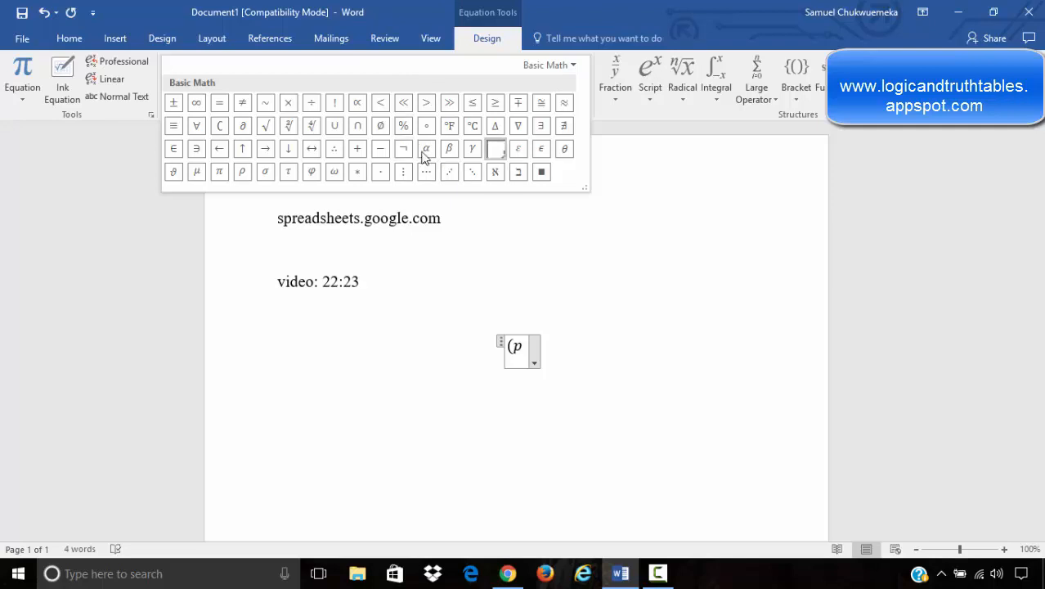
{"action": "left_click", "coordinate": [564, 69]}
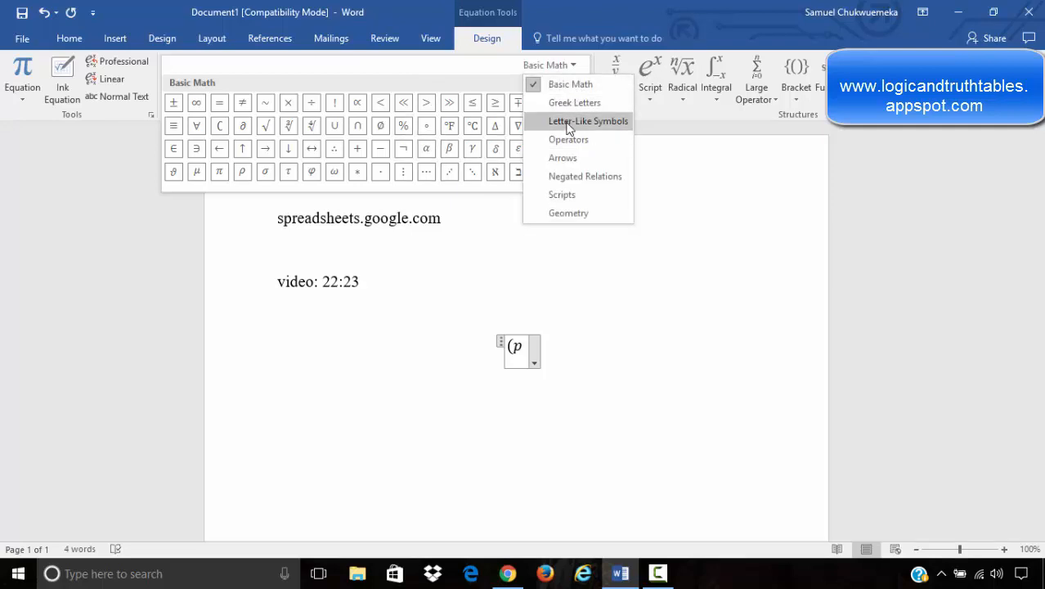
{"action": "left_click", "coordinate": [601, 148]}
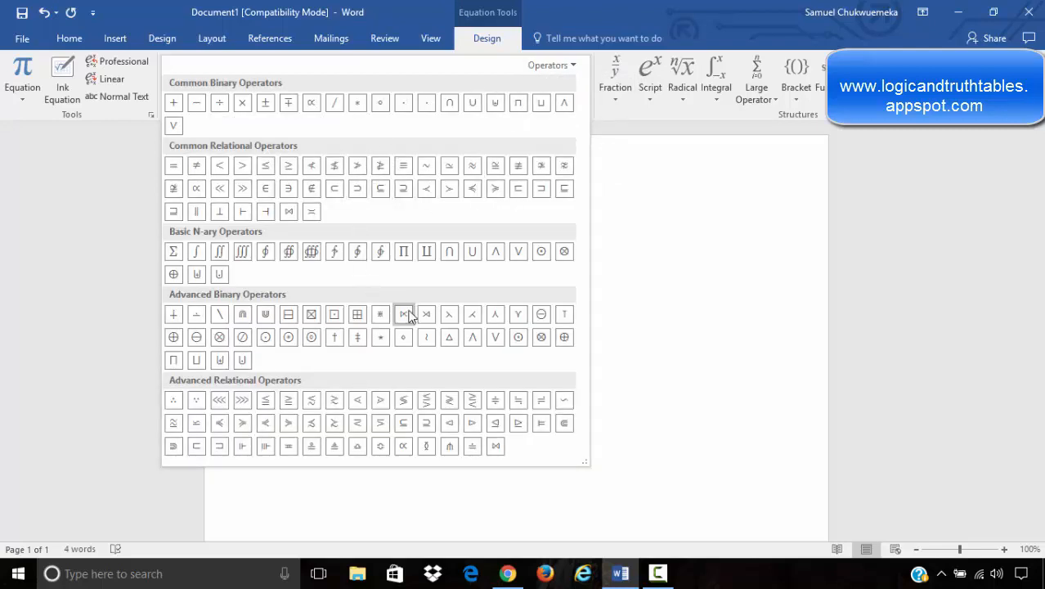
{"action": "left_click", "coordinate": [180, 125]}
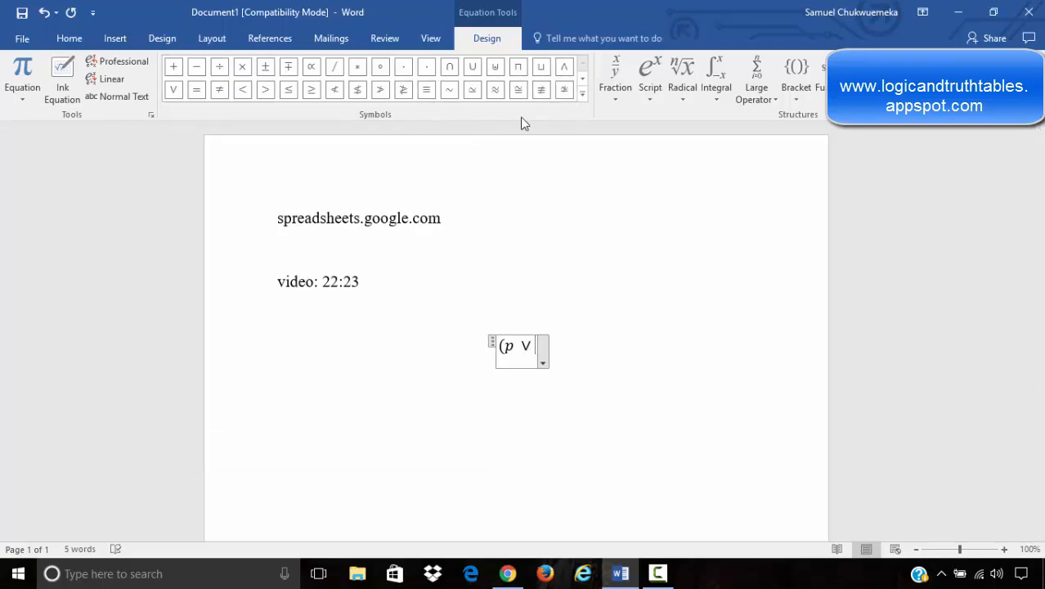
- Add the Not Sign (¬) from the Basic Math symbols after the ∨ in the equation
{"action": "left_click", "coordinate": [582, 95]}
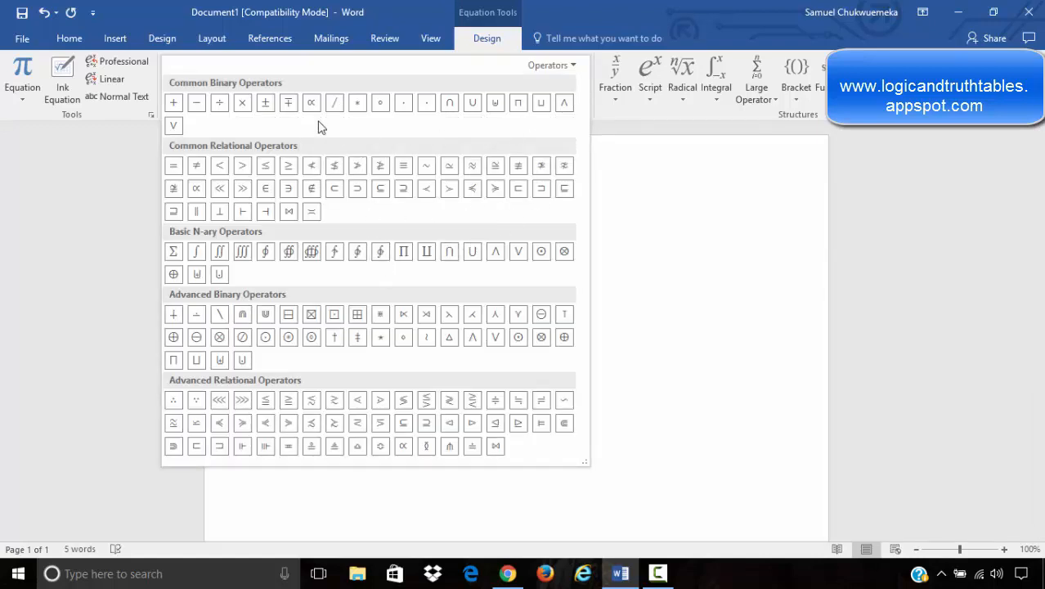
{"action": "left_click", "coordinate": [570, 71]}
{"action": "left_click", "coordinate": [576, 87]}
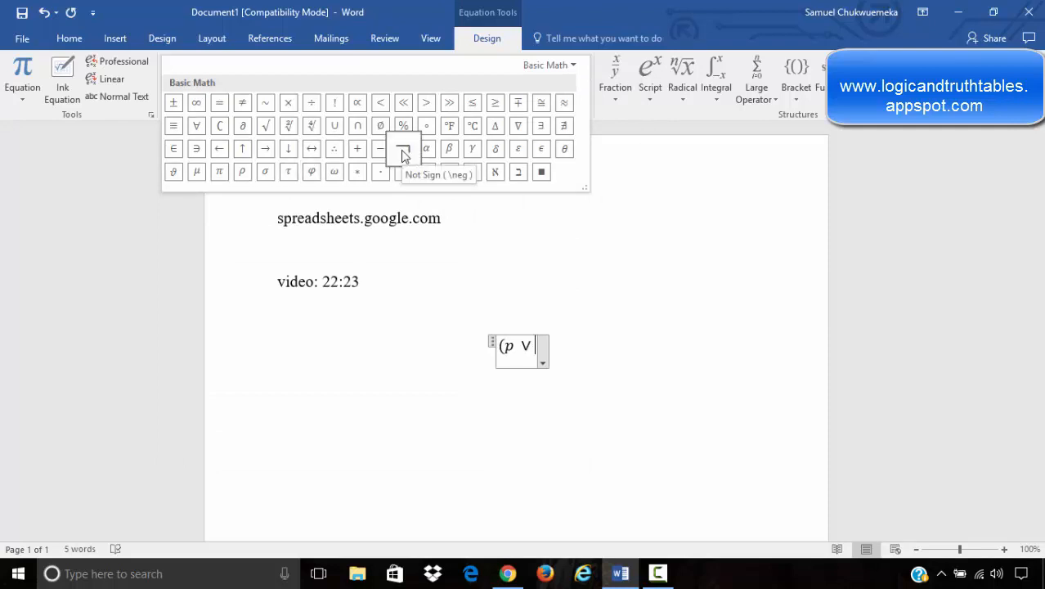
{"action": "left_click", "coordinate": [401, 149]}
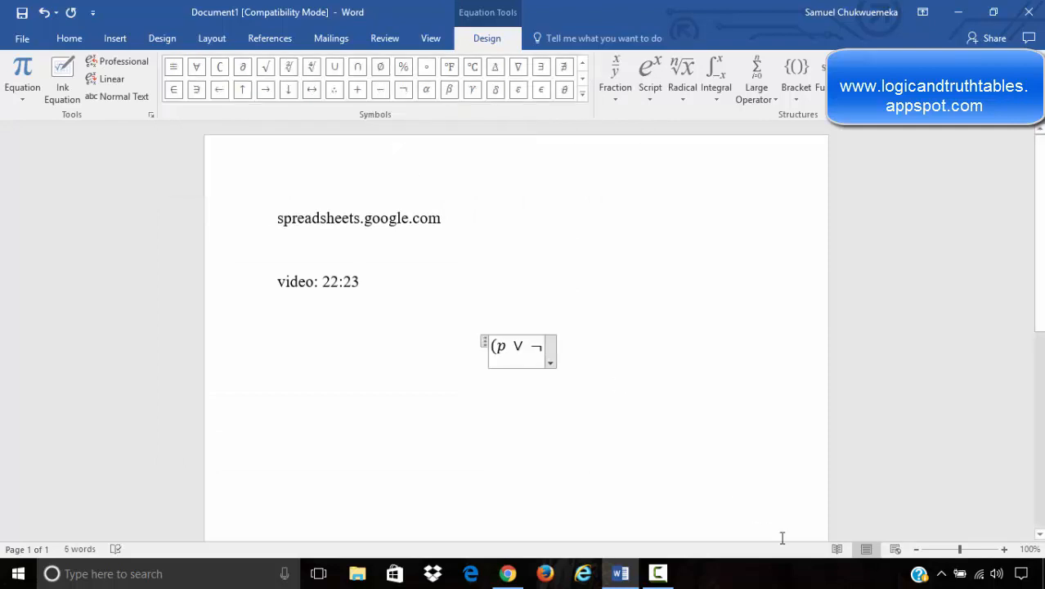
- Complete the first bracket of the equation with "q)" and add the ∧ symbol from the Operators set after it
{"action": "type", "text": "q"}
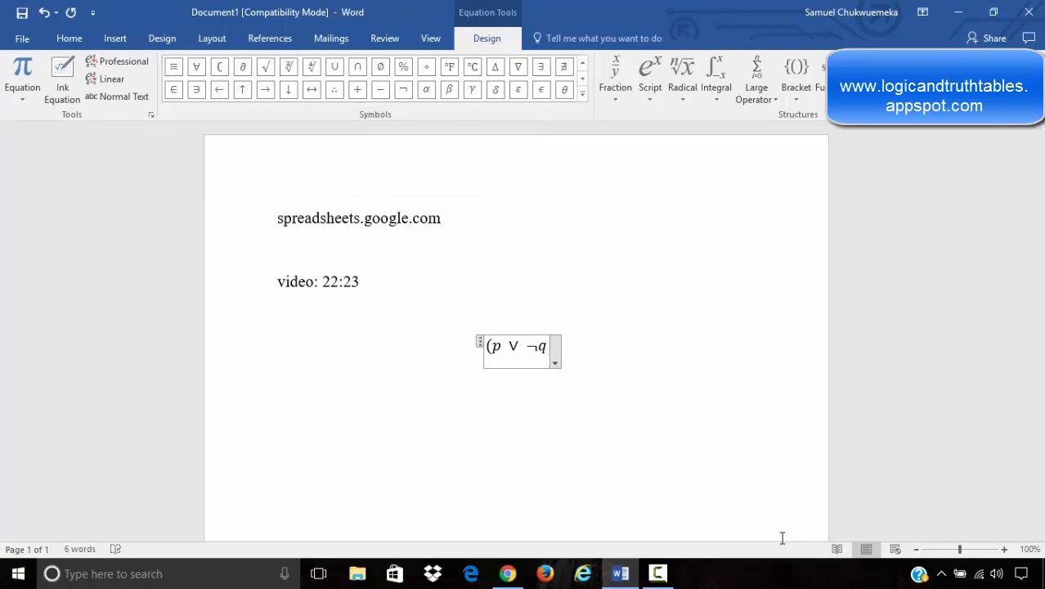
{"action": "type", "text": ")"}
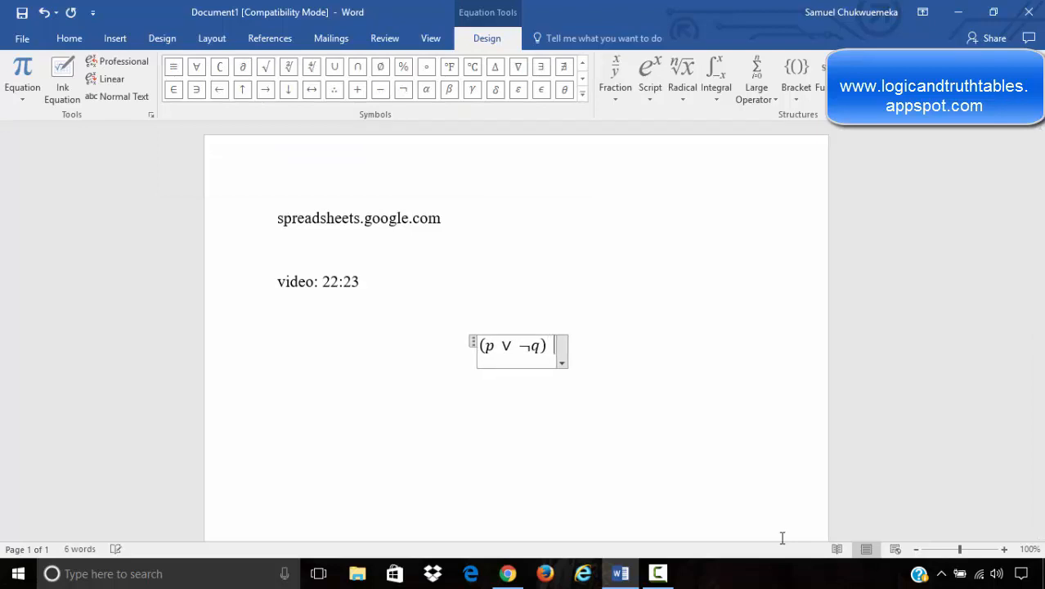
{"action": "left_click", "coordinate": [582, 97]}
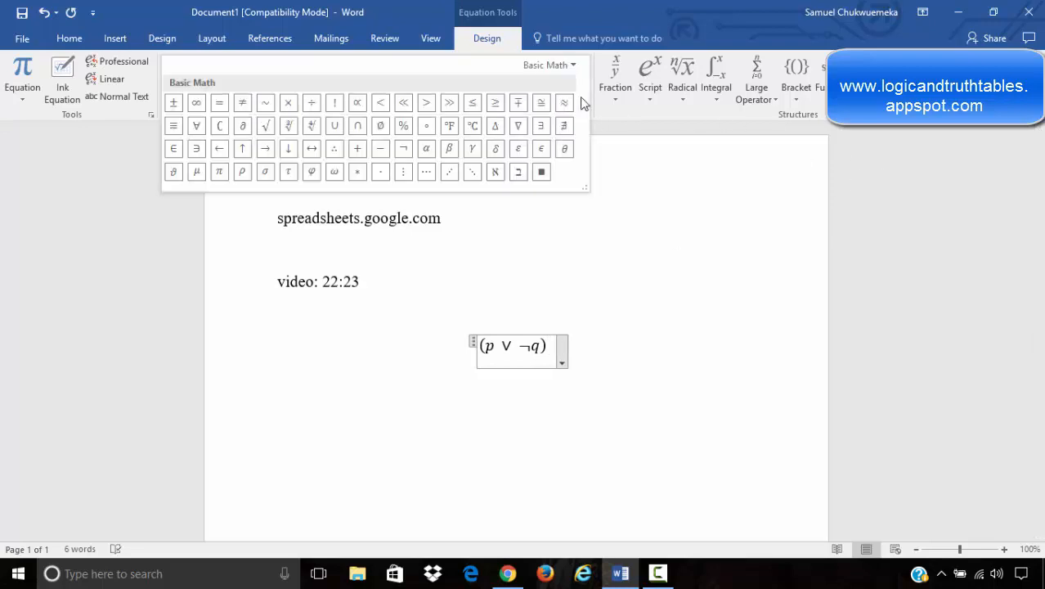
{"action": "left_click", "coordinate": [550, 65]}
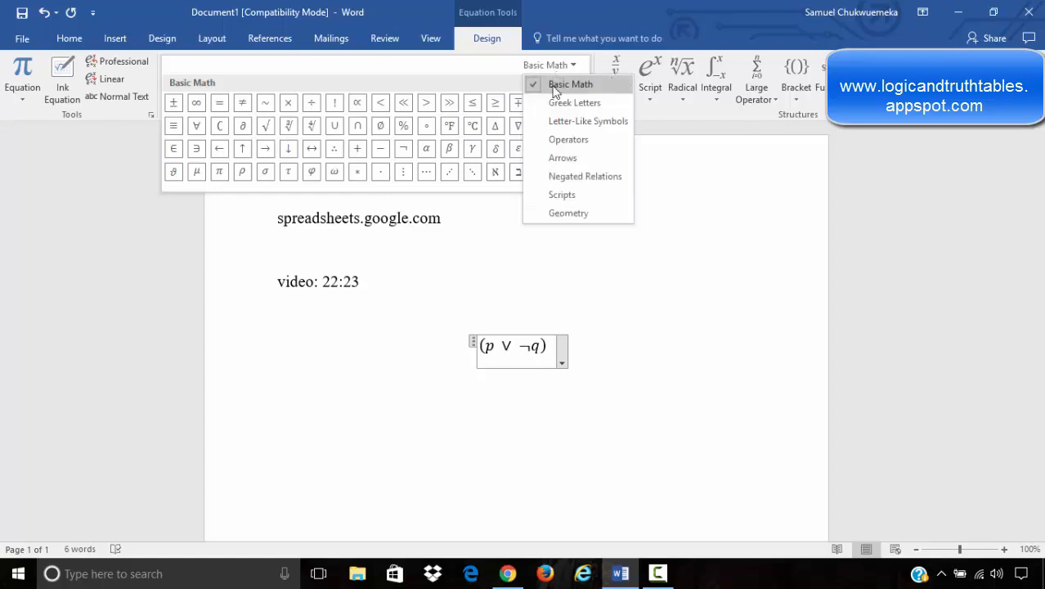
{"action": "left_click", "coordinate": [568, 140]}
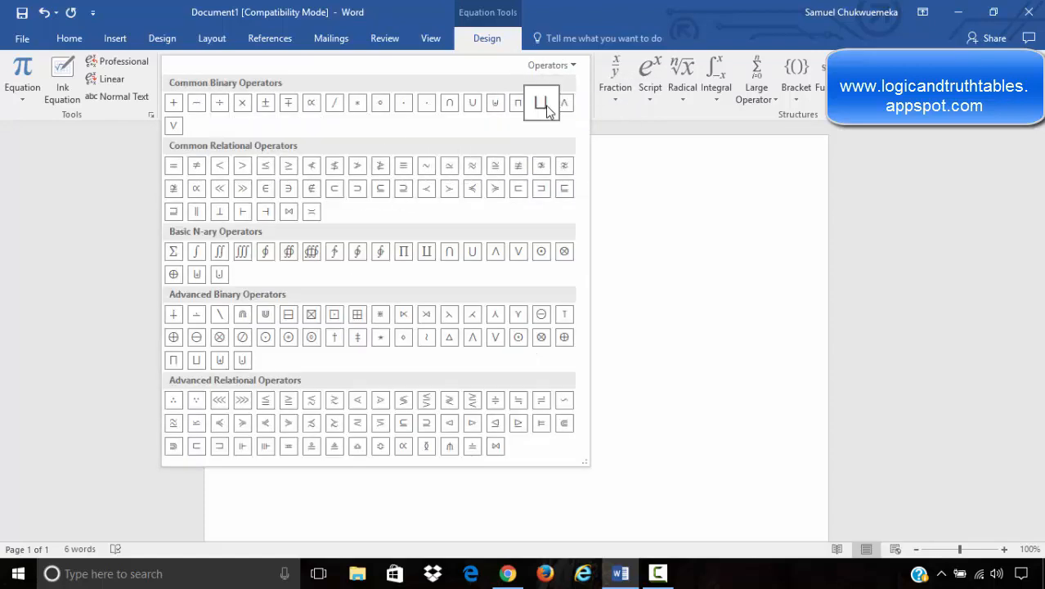
{"action": "left_click", "coordinate": [564, 104]}
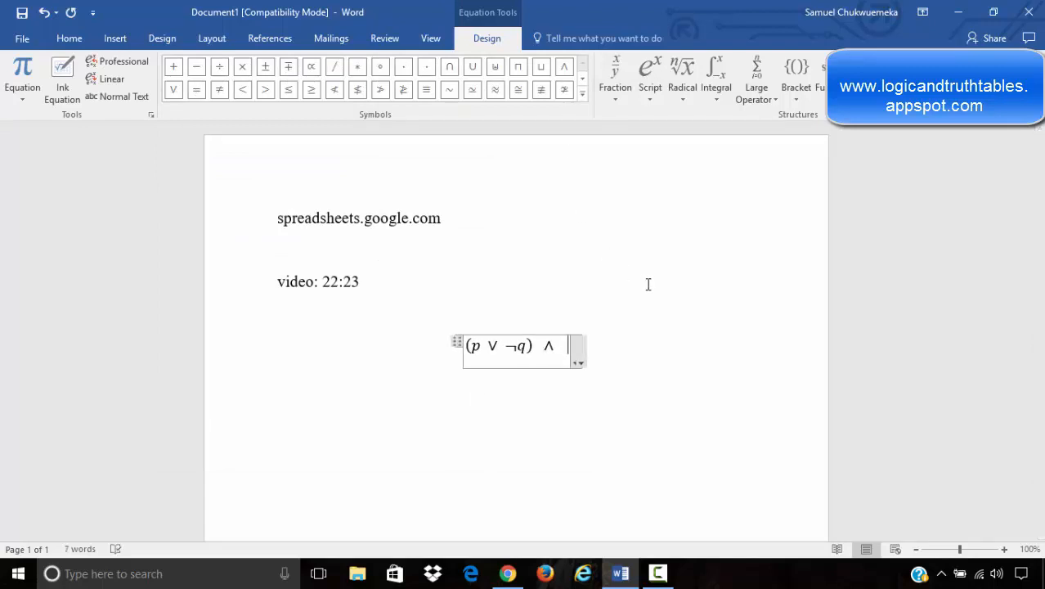
- Continue the equation after the ∧ with "(¬p", taking the Not Sign from the Basic Math symbols
{"action": "type", "text": "("}
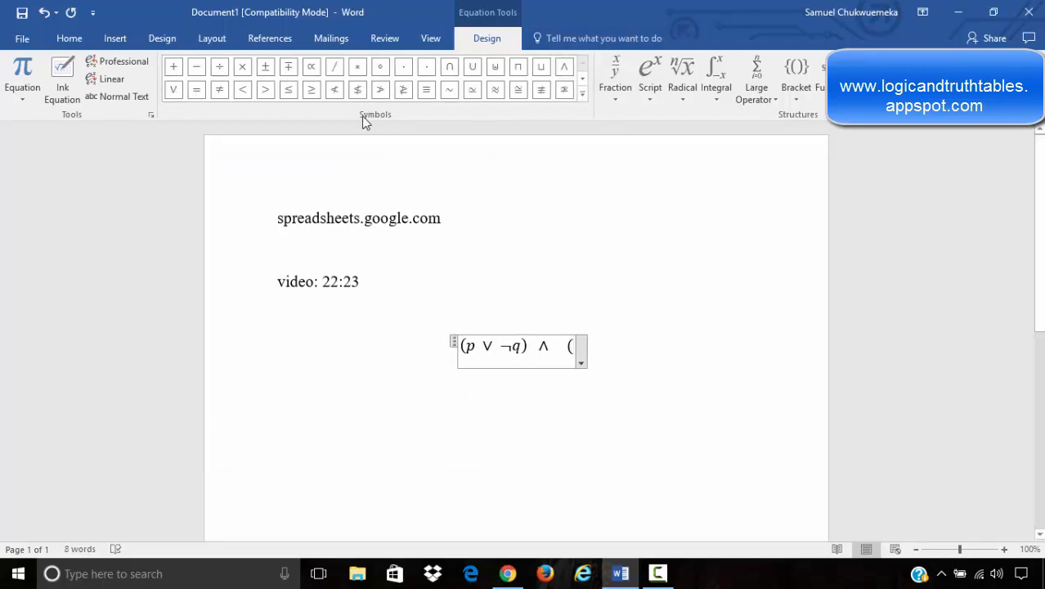
{"action": "left_click", "coordinate": [582, 95]}
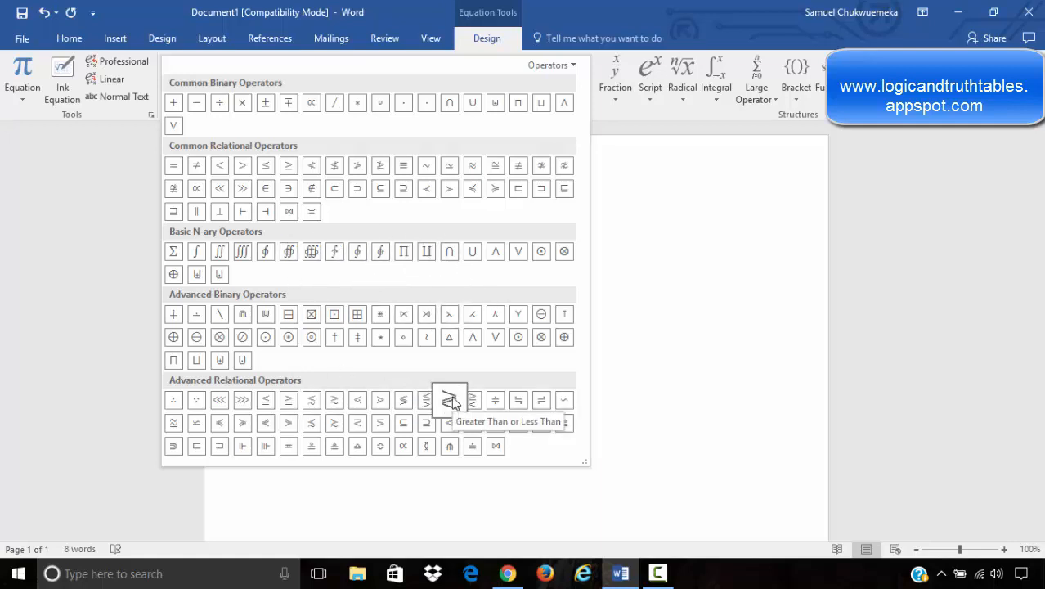
{"action": "left_click", "coordinate": [551, 74]}
{"action": "left_click", "coordinate": [556, 85]}
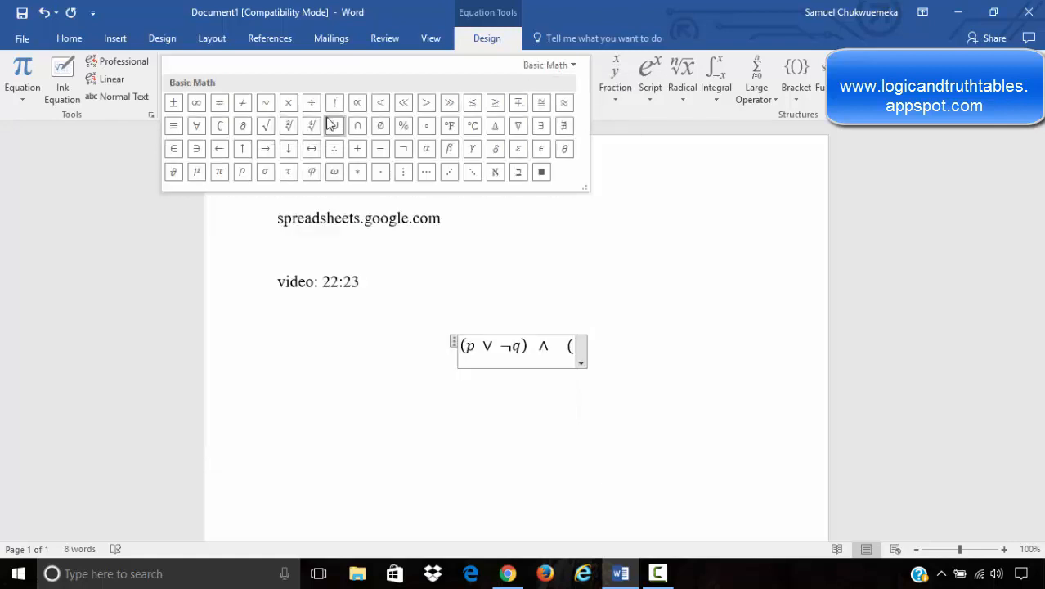
{"action": "left_click", "coordinate": [403, 148]}
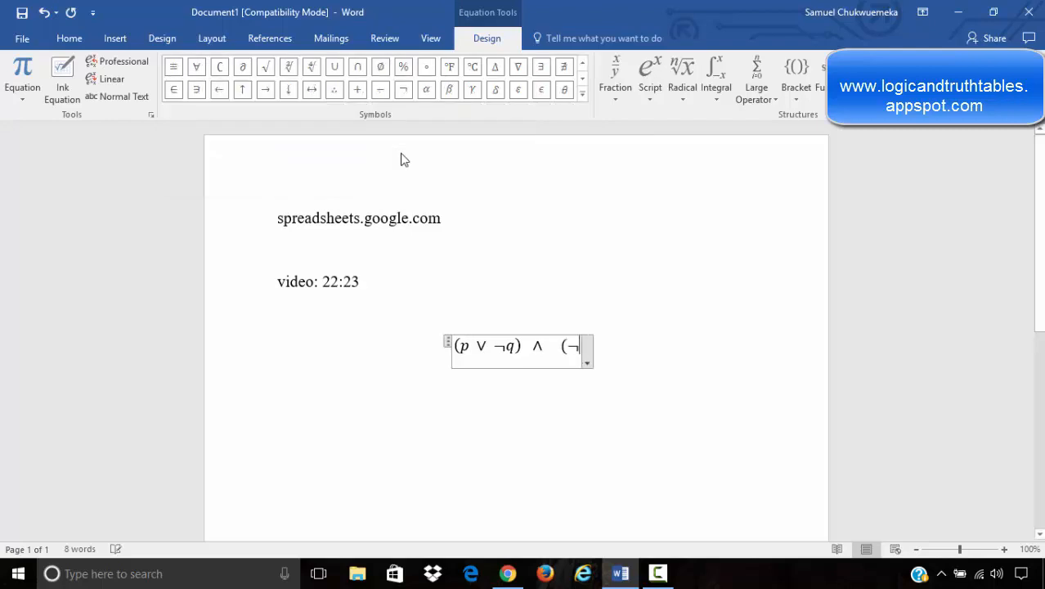
{"action": "type", "text": "p"}
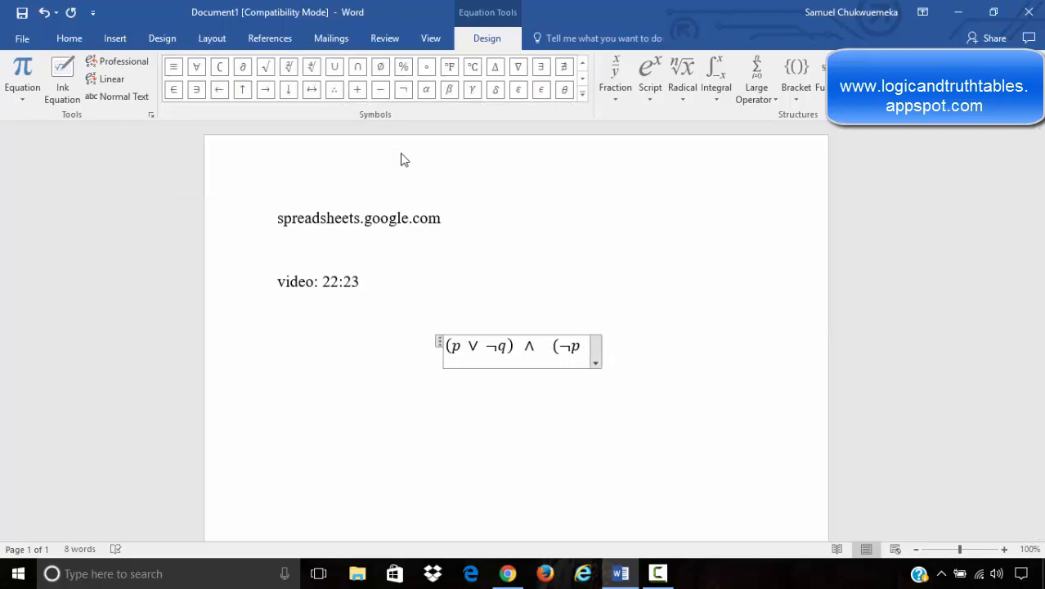
{"action": "key", "text": "BackSpace"}
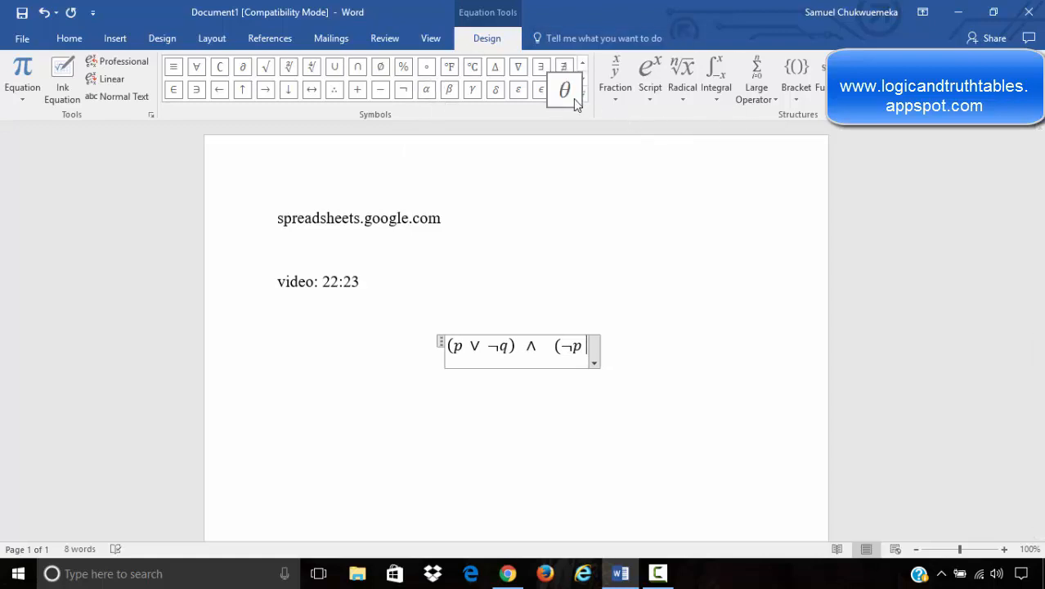
- Finish the second bracket of the equation with "∨ q)", taking the ∨ symbol from the Operators set
{"action": "left_click", "coordinate": [582, 96]}
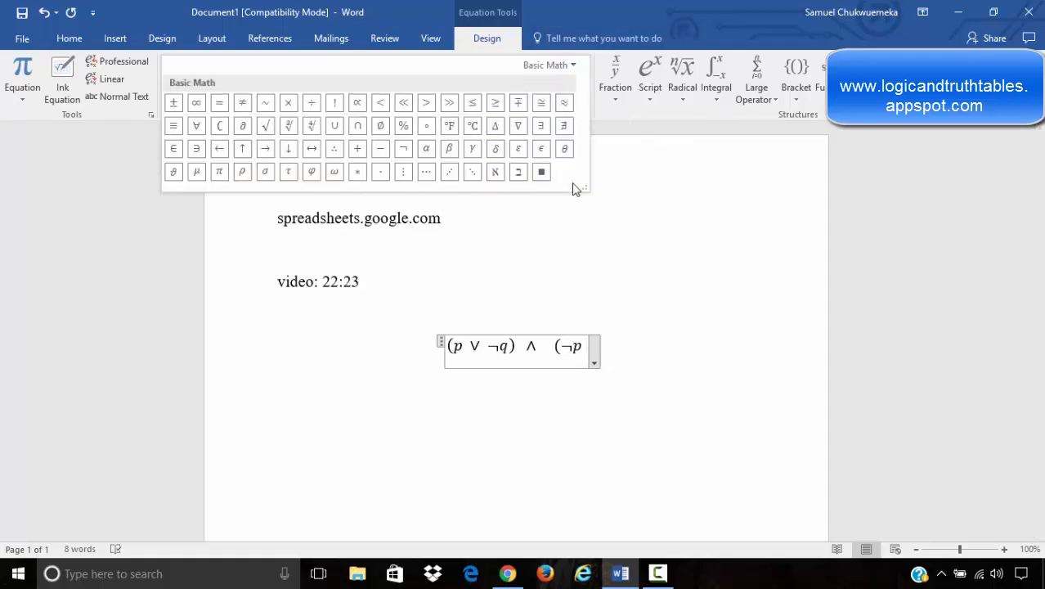
{"action": "left_click", "coordinate": [547, 66]}
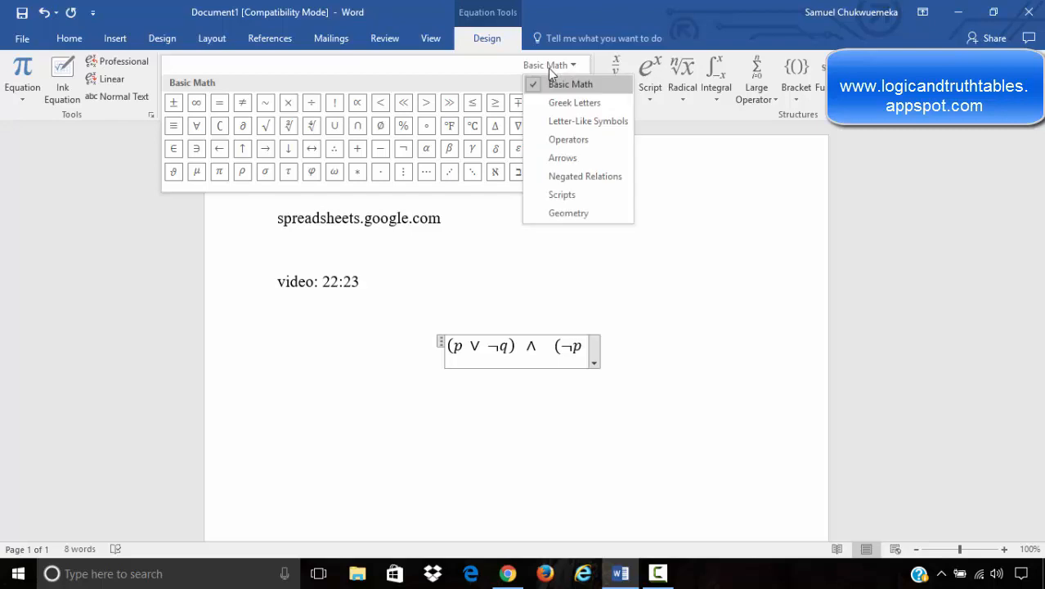
{"action": "left_click", "coordinate": [575, 123]}
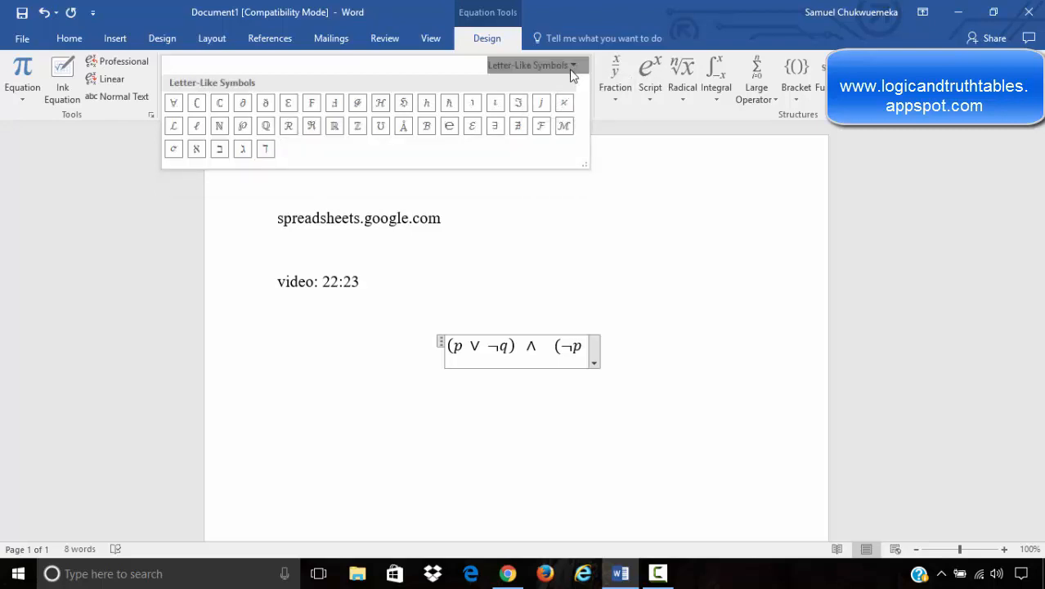
{"action": "left_click", "coordinate": [572, 65]}
{"action": "left_click", "coordinate": [558, 139]}
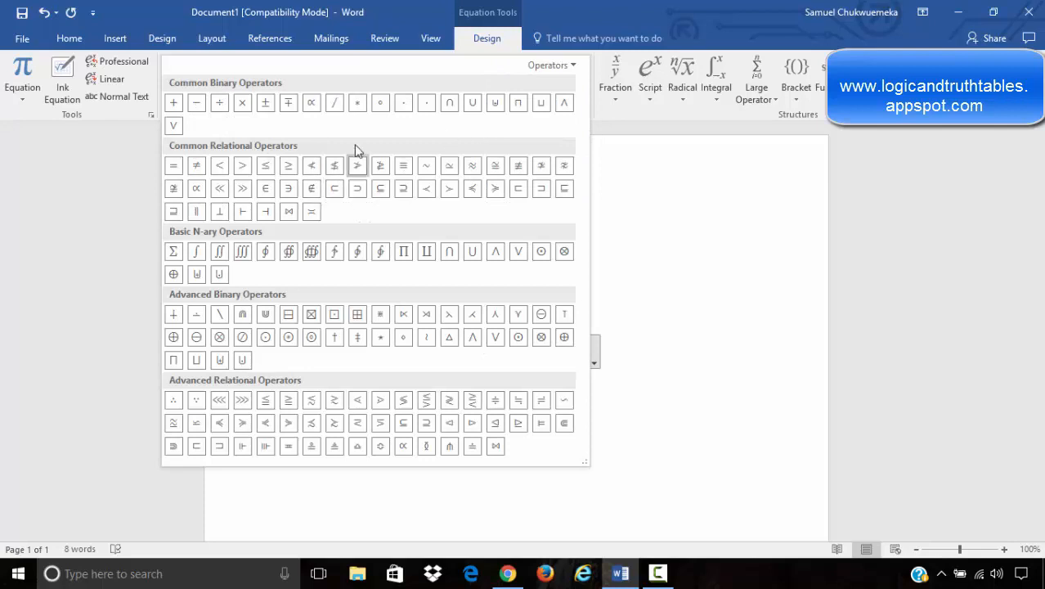
{"action": "left_click", "coordinate": [174, 127]}
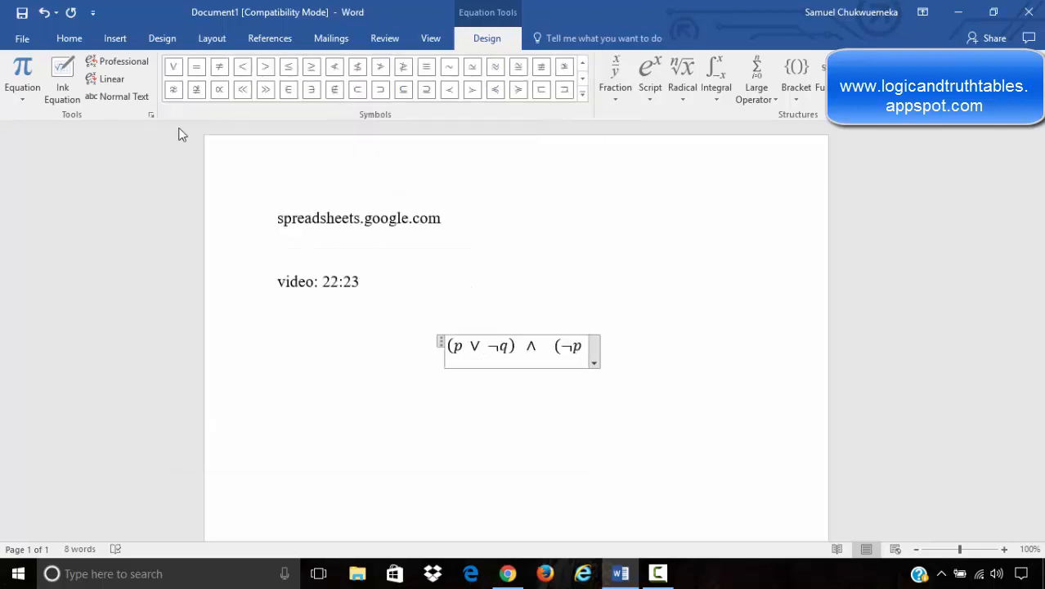
{"action": "type", "text": "q)"}
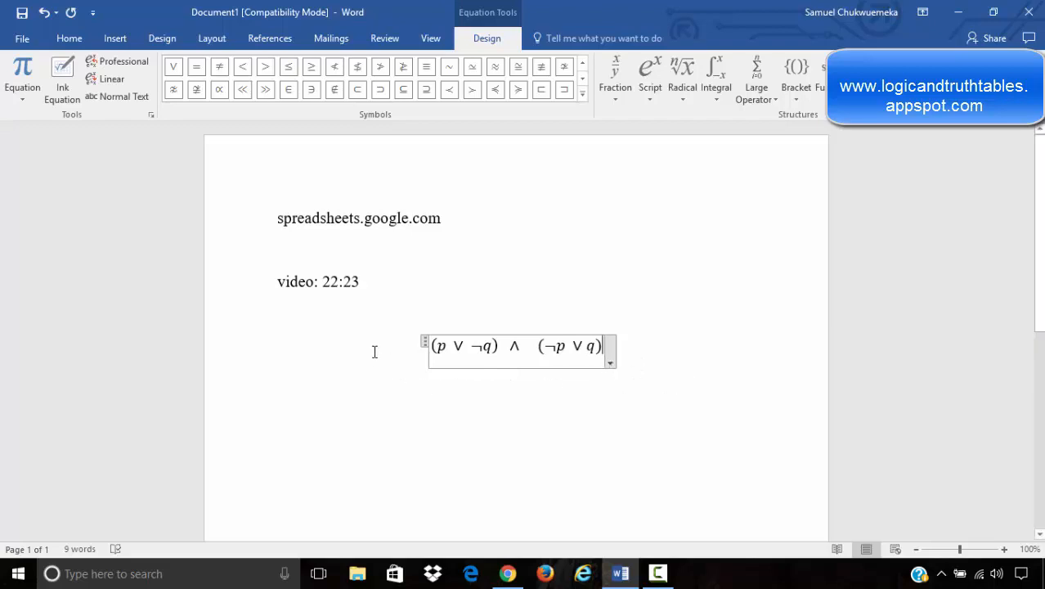
- Set the font size of the whole equation to 28
{"action": "double_click", "coordinate": [424, 347]}
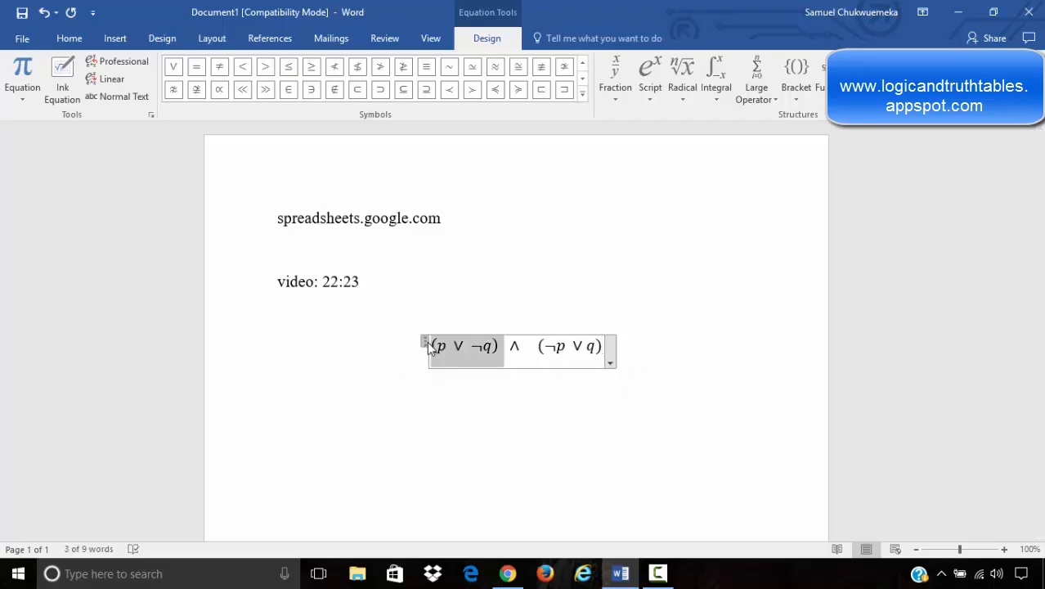
{"action": "left_click", "coordinate": [441, 347]}
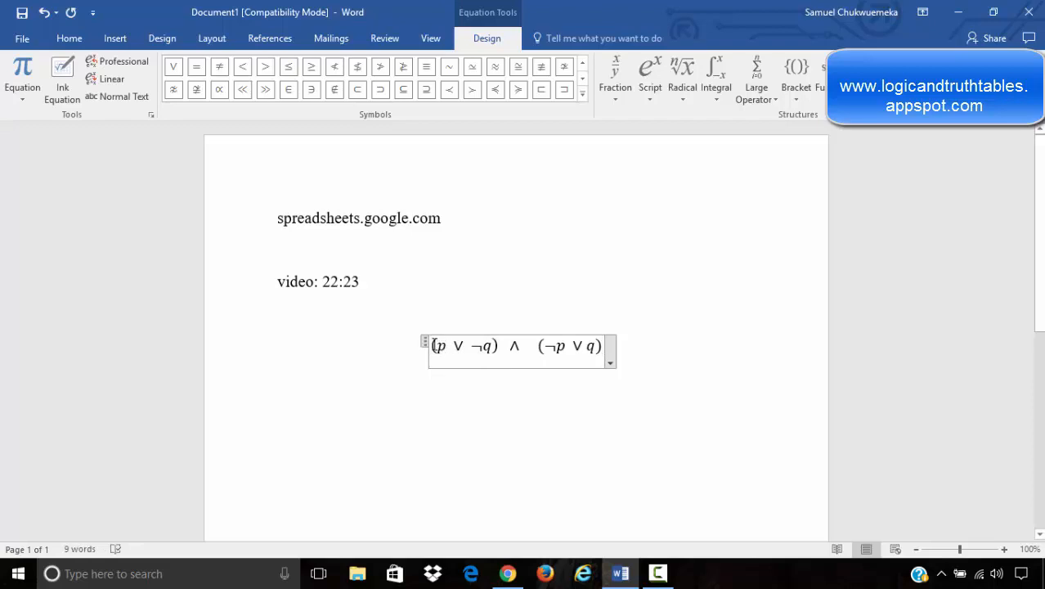
{"action": "left_click_drag", "start_coordinate": [431, 347], "coordinate": [605, 355]}
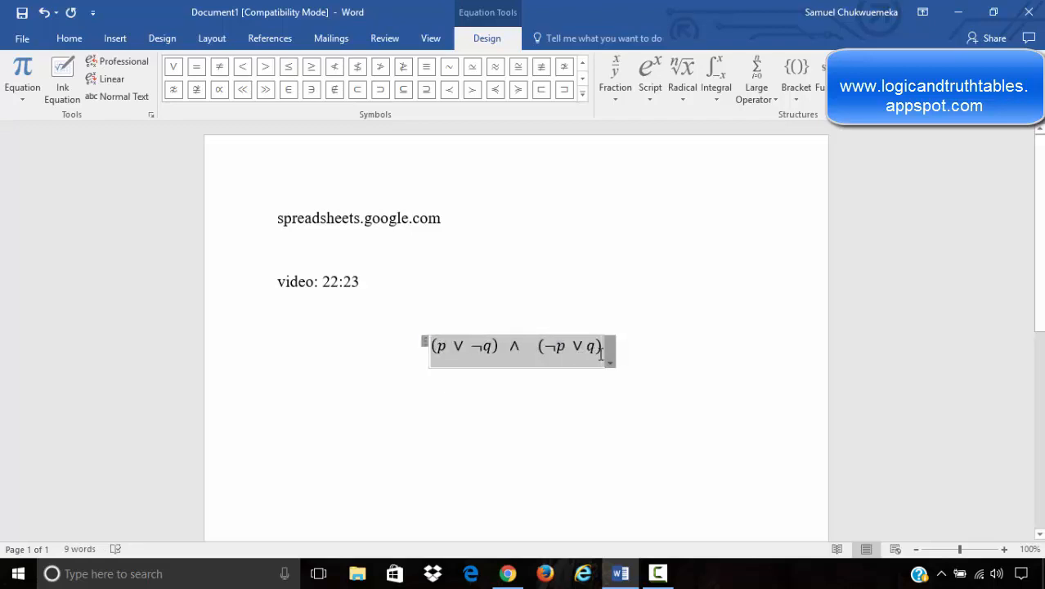
{"action": "left_click", "coordinate": [69, 39]}
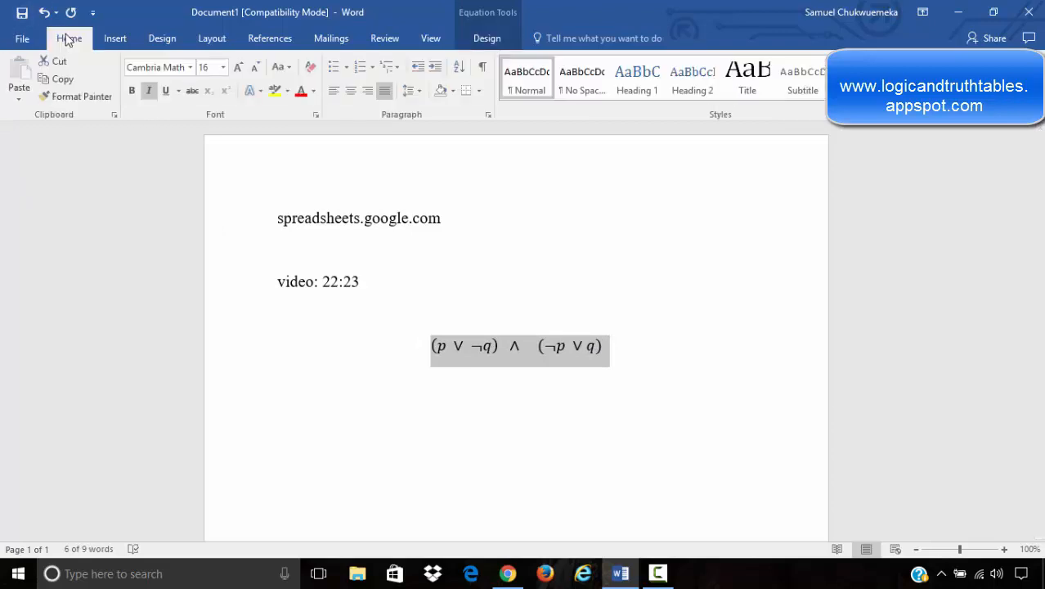
{"action": "left_click", "coordinate": [223, 68]}
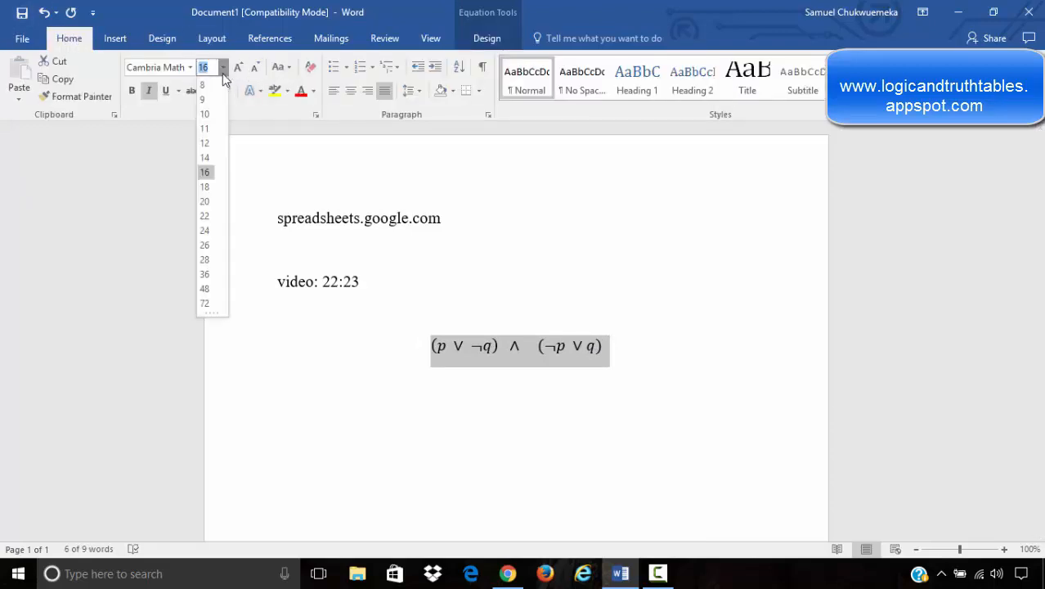
{"action": "left_click", "coordinate": [204, 259]}
{"action": "left_click", "coordinate": [519, 399]}
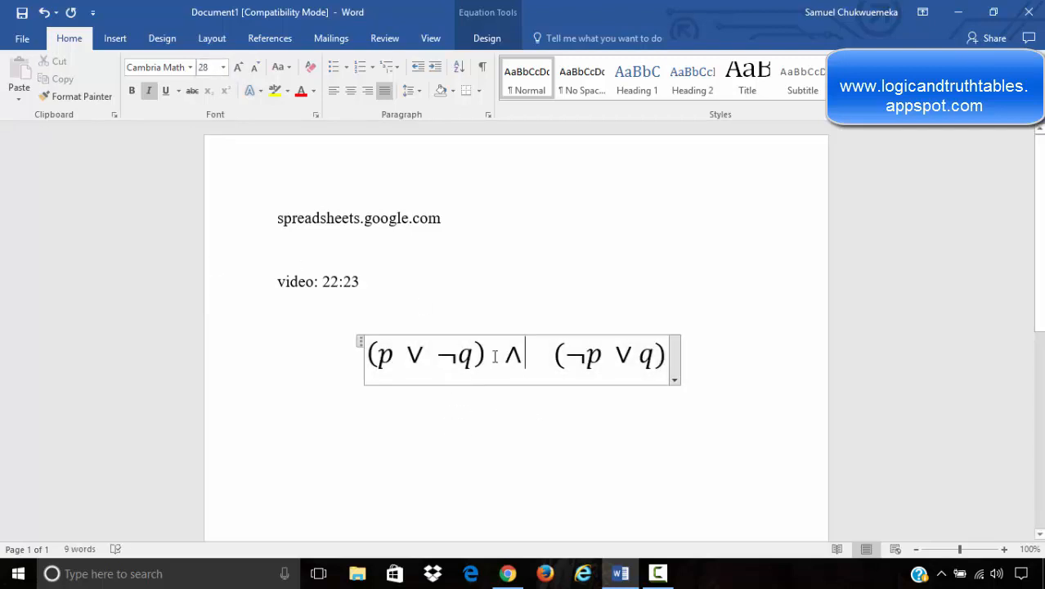
{"action": "left_click", "coordinate": [742, 350]}
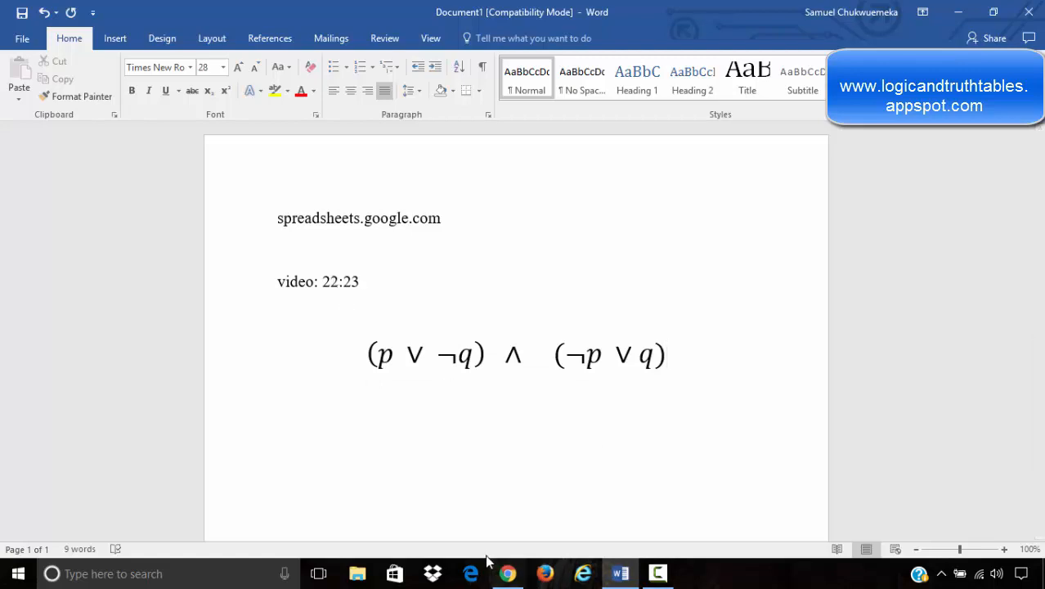
- Check the Module 2 Homework - Part 1 entry of the playlist in Chrome and return to the equation in Word
{"action": "left_click", "coordinate": [508, 573]}
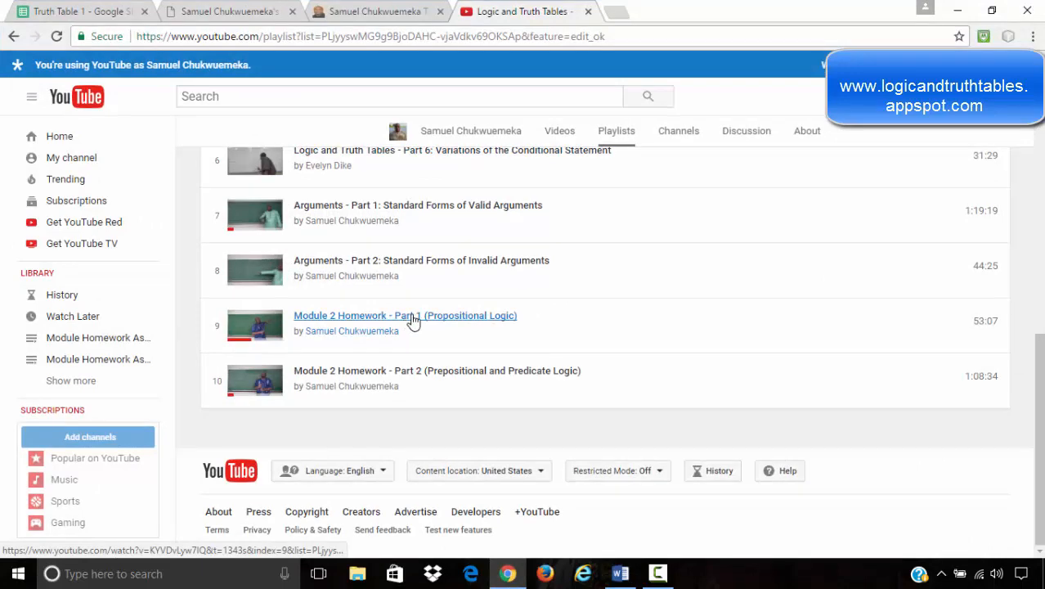
{"action": "left_click", "coordinate": [517, 577]}
{"action": "left_click", "coordinate": [517, 577]}
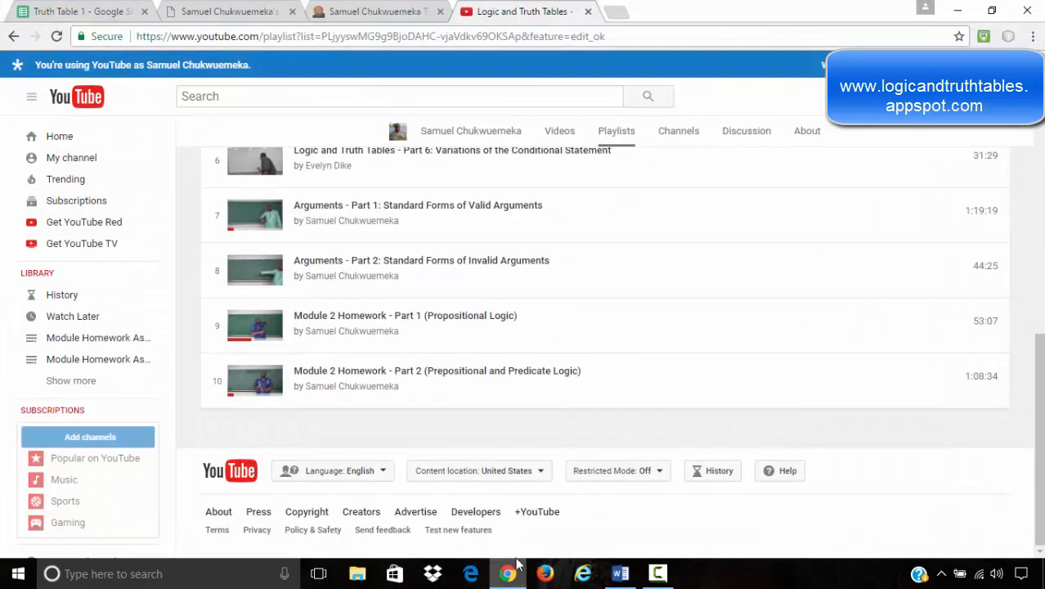
{"action": "left_click", "coordinate": [510, 577]}
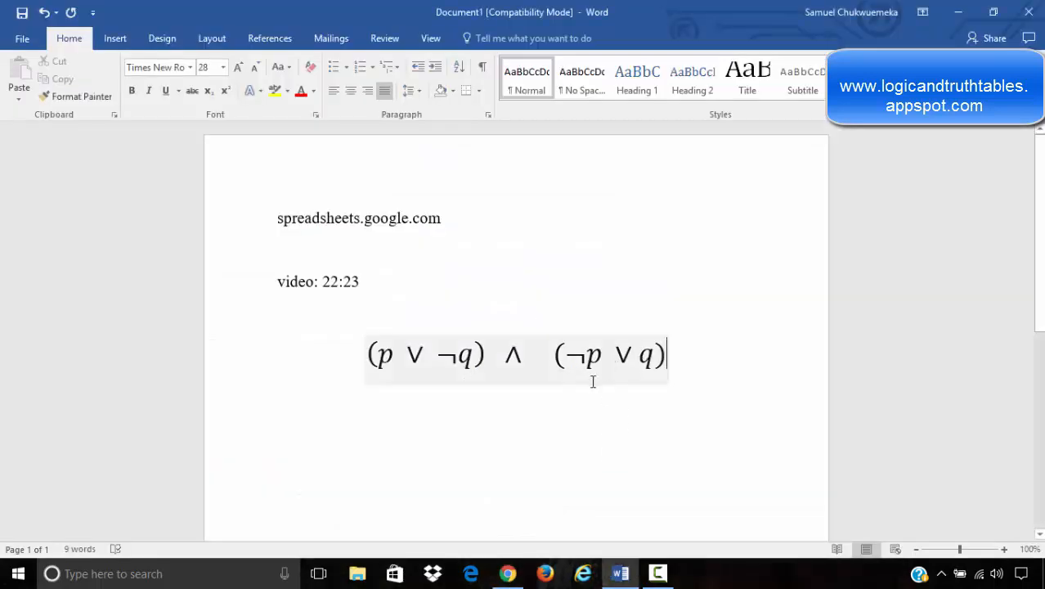
- Switch to the Truth Table 1 spreadsheet in Chrome and enter the headers p in B5 and q in C5
{"action": "left_click", "coordinate": [508, 574]}
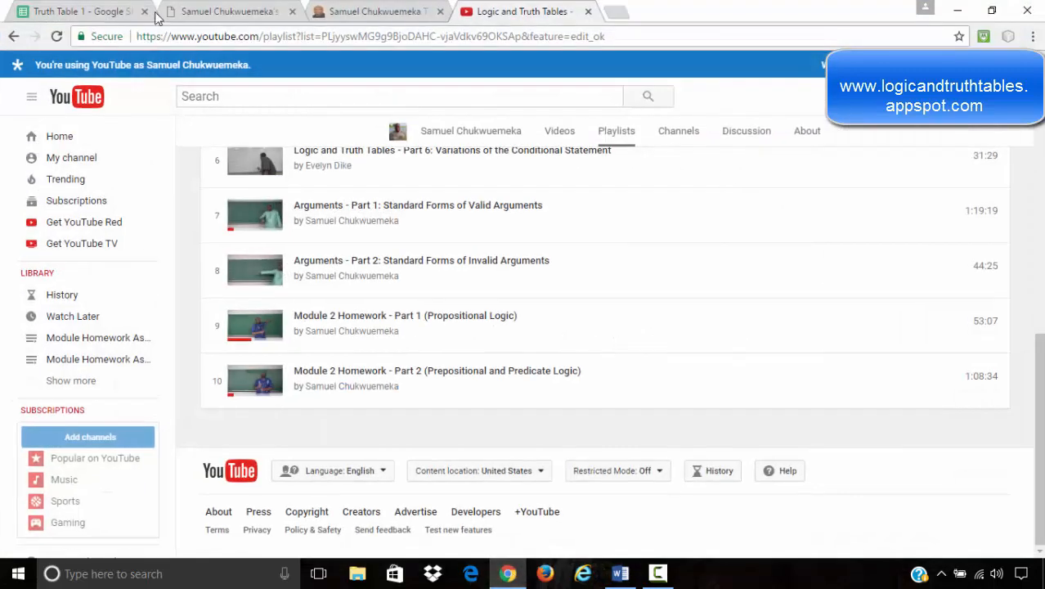
{"action": "left_click", "coordinate": [55, 11]}
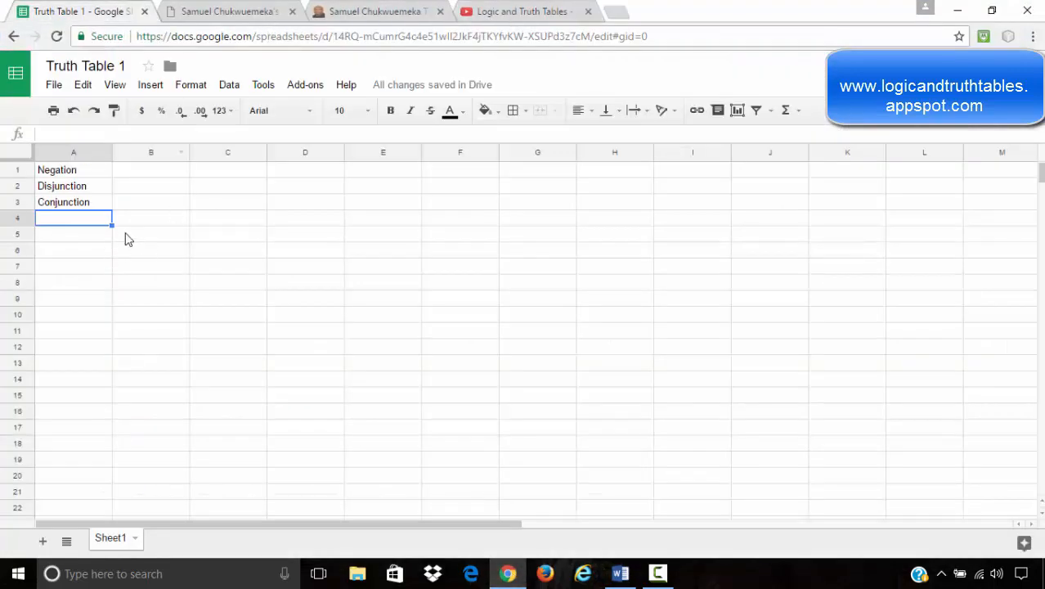
{"action": "left_click", "coordinate": [127, 237]}
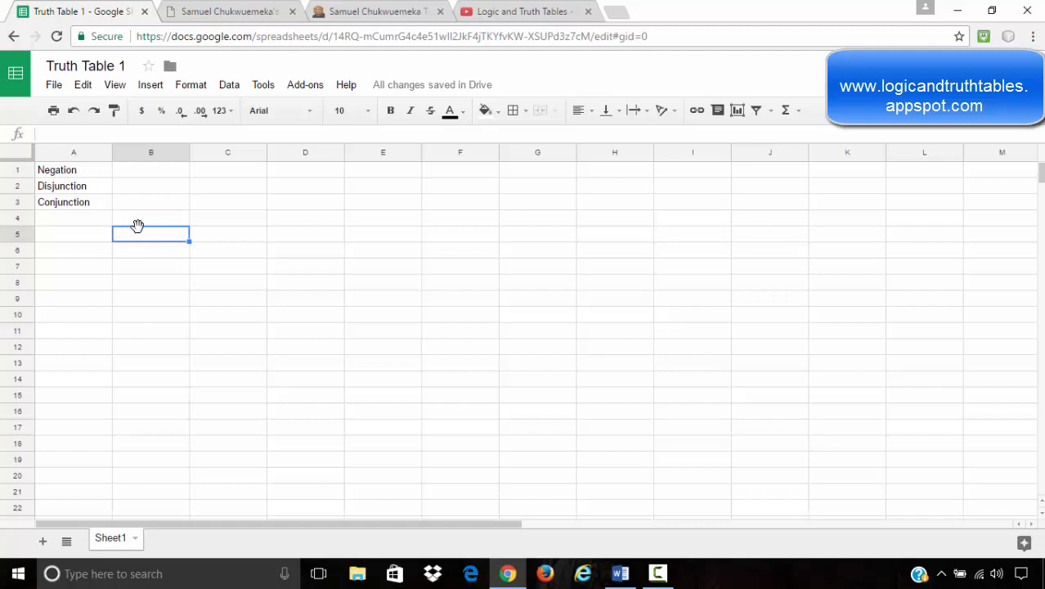
{"action": "type", "text": "p"}
{"action": "key", "text": "Tab"}
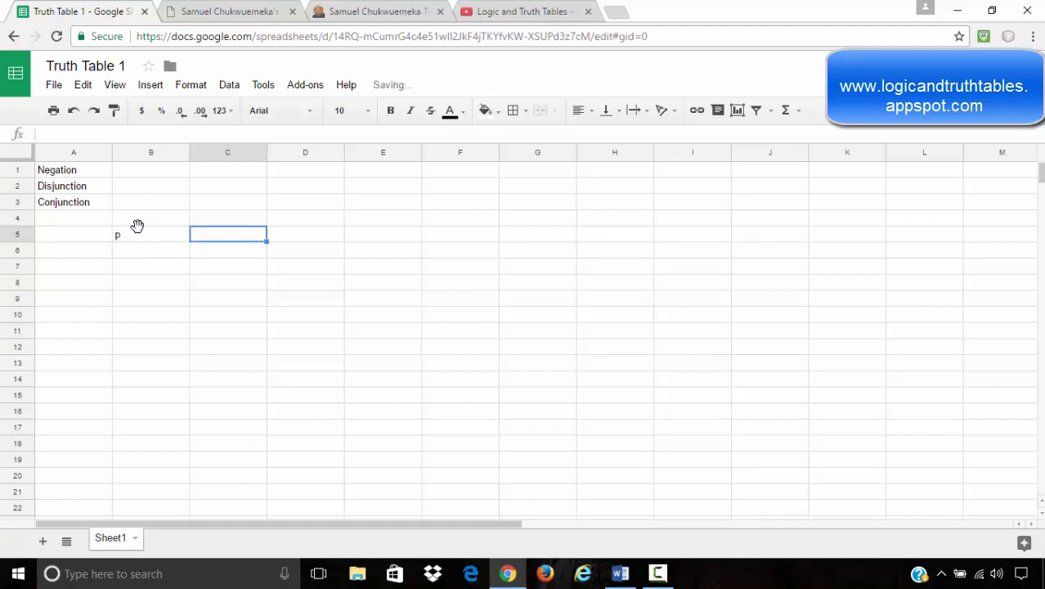
{"action": "type", "text": "q"}
{"action": "key", "text": "Tab"}
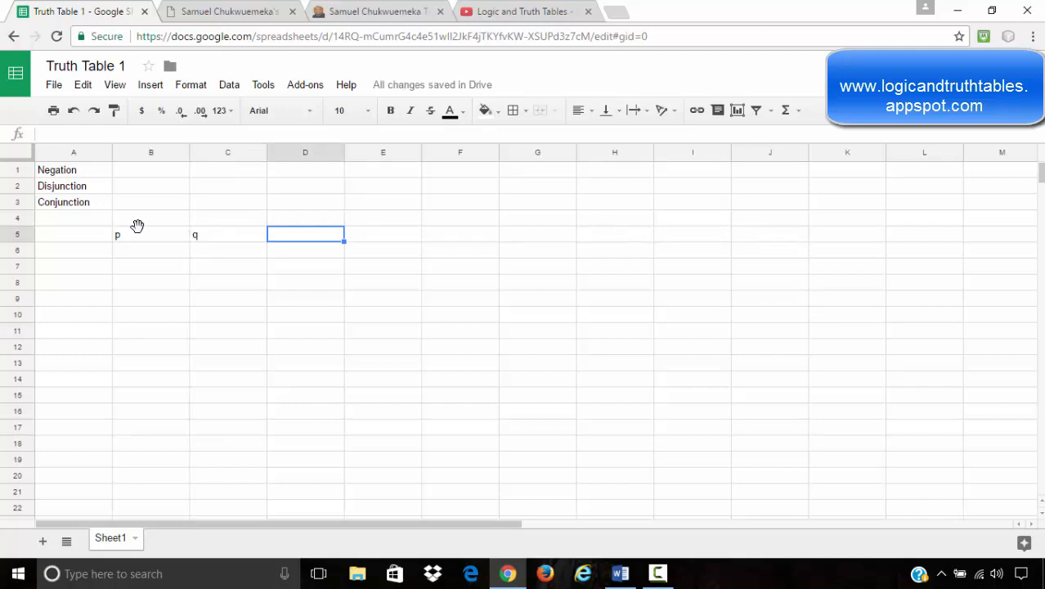
- Enter the headers ~q, p V ~q, ~p and ~p V q in cells D5 through G5
{"action": "type", "text": "~q"}
{"action": "key", "text": "Tab"}
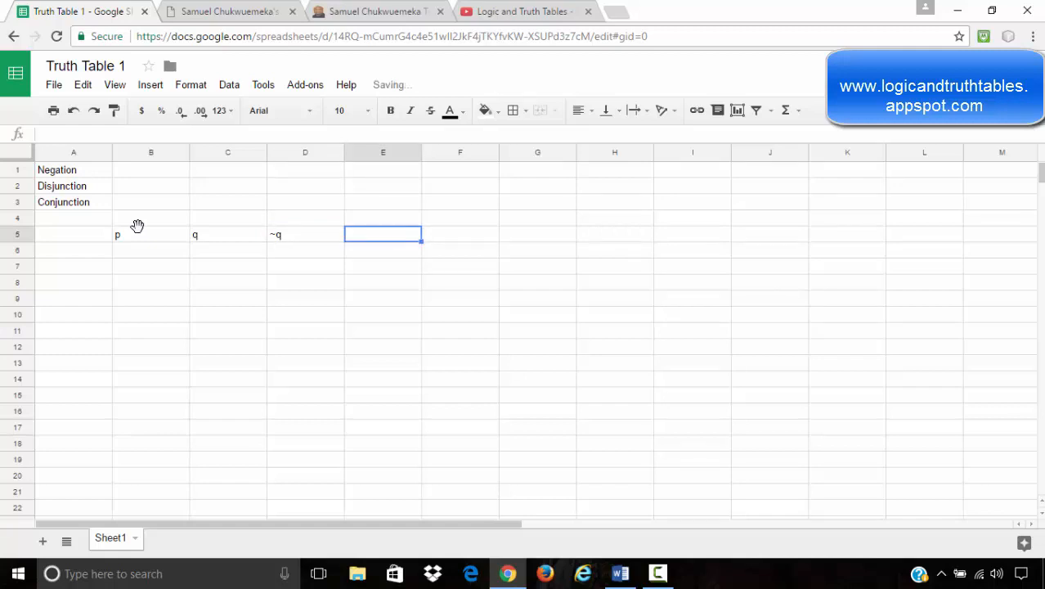
{"action": "type", "text": "p V ~q"}
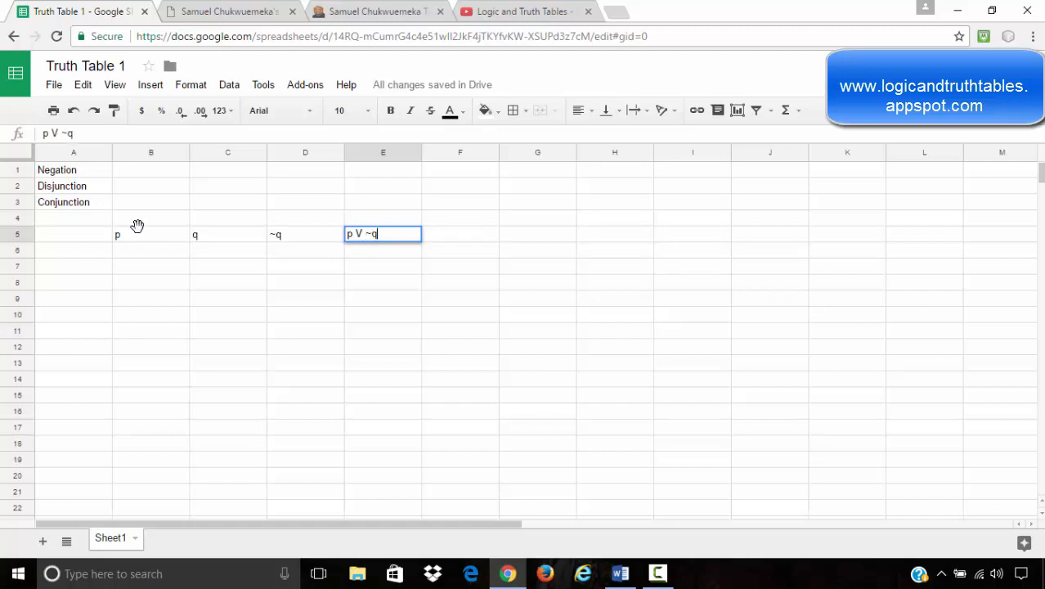
{"action": "key", "text": "Tab"}
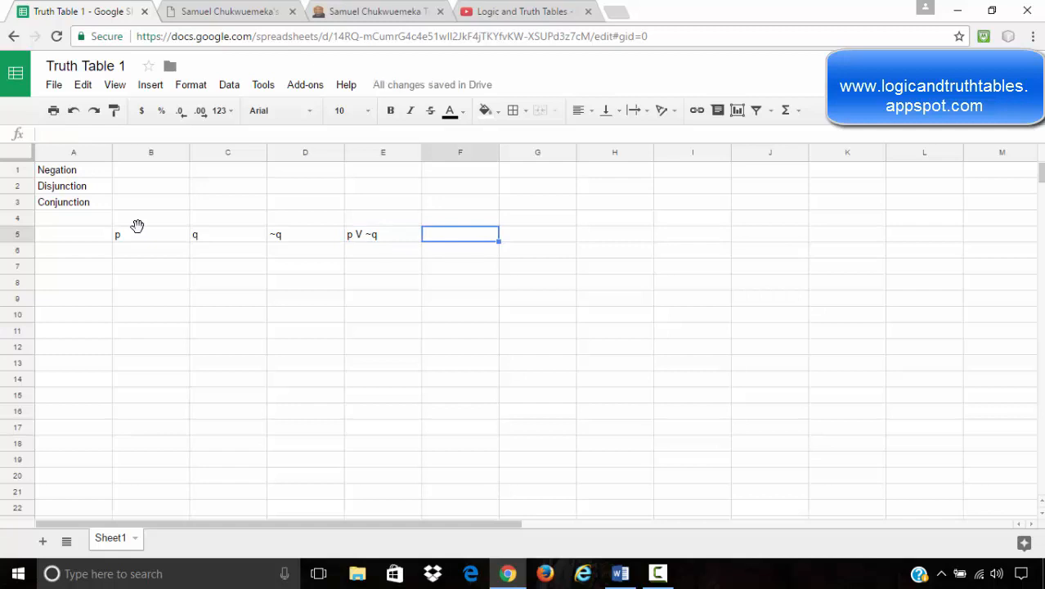
{"action": "type", "text": "~p"}
{"action": "key", "text": "Tab"}
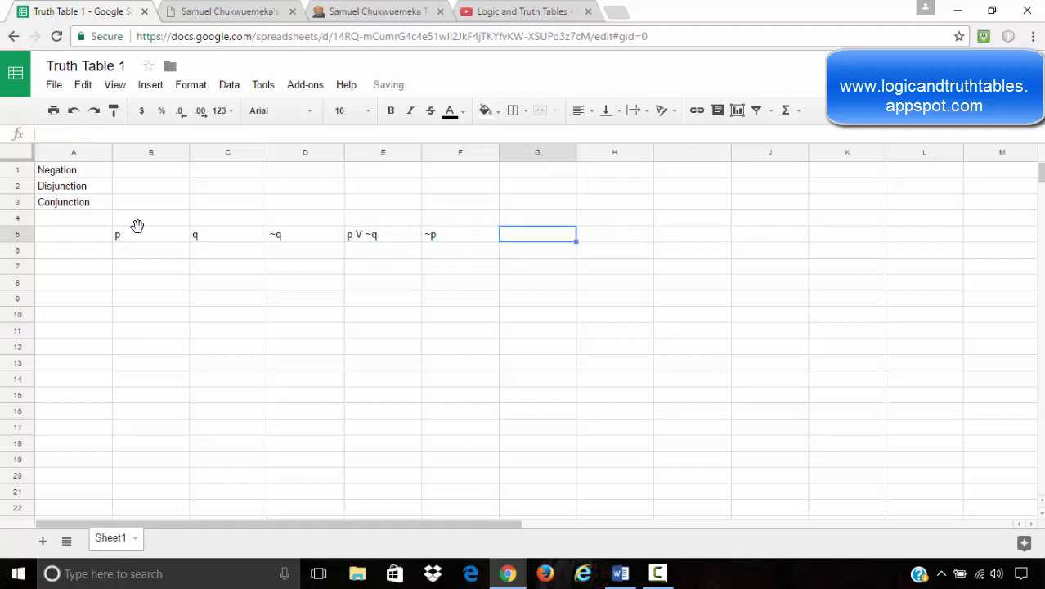
{"action": "type", "text": "~"}
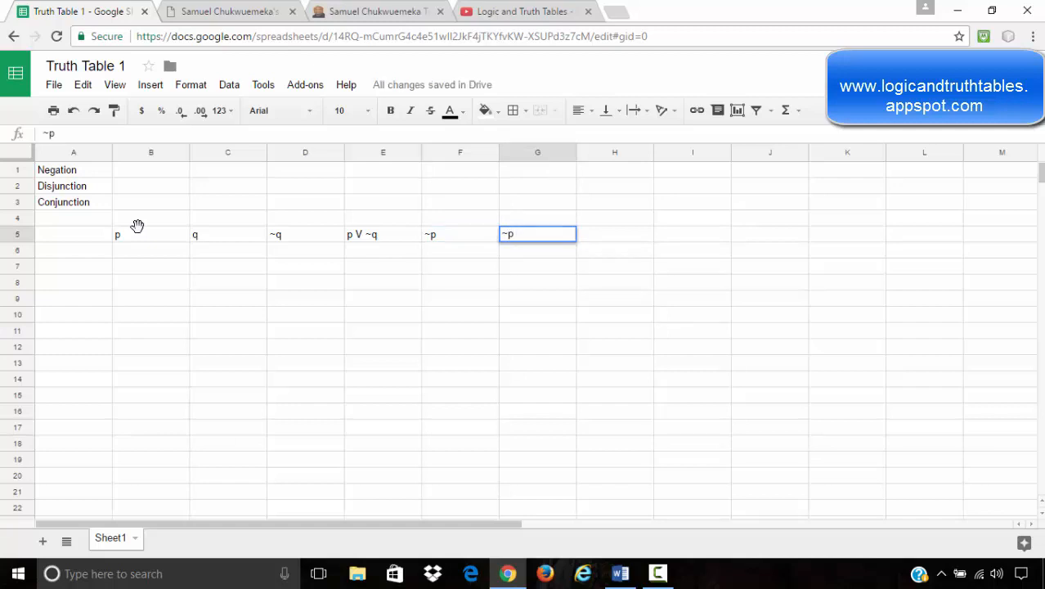
{"action": "type", "text": "p V q"}
{"action": "key", "text": "Tab"}
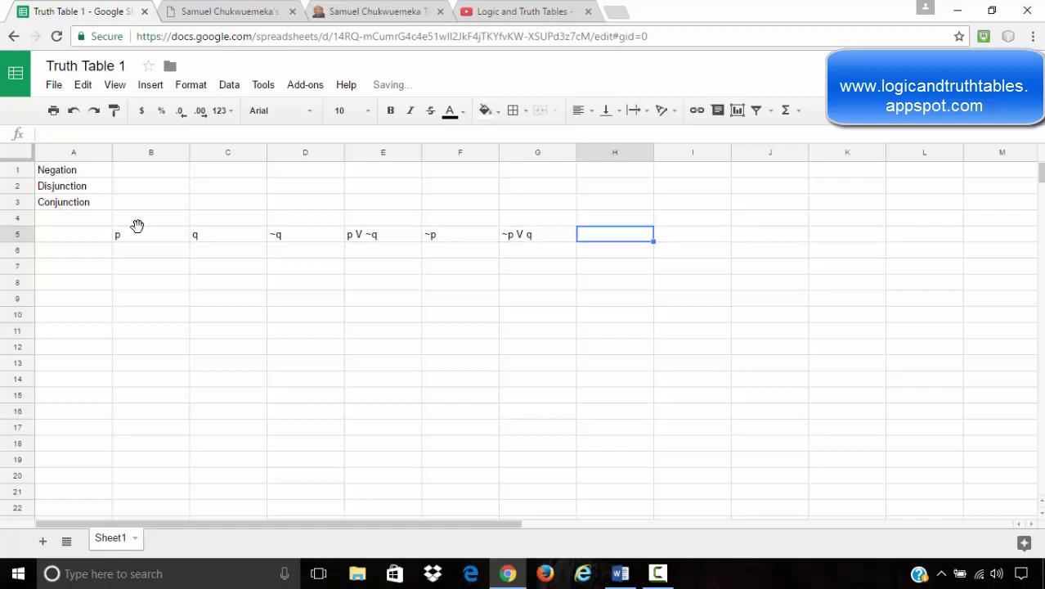
- Enter the header (p V ~q) ^ (~p V q) in H5 and widen column H to fit it
{"action": "type", "text": "("}
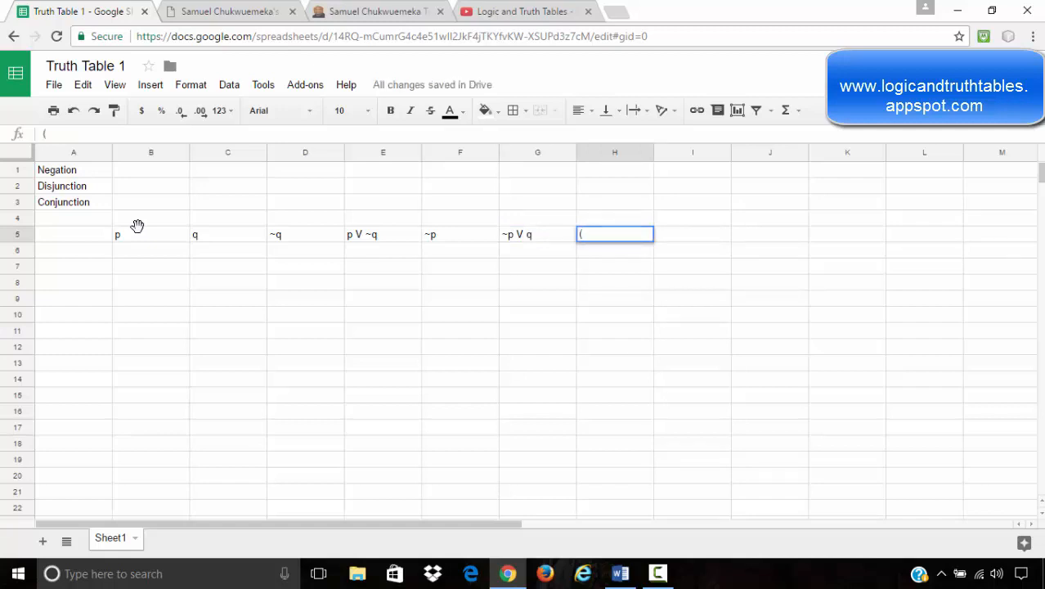
{"action": "type", "text": "p V ~q) ^ (~p V q"}
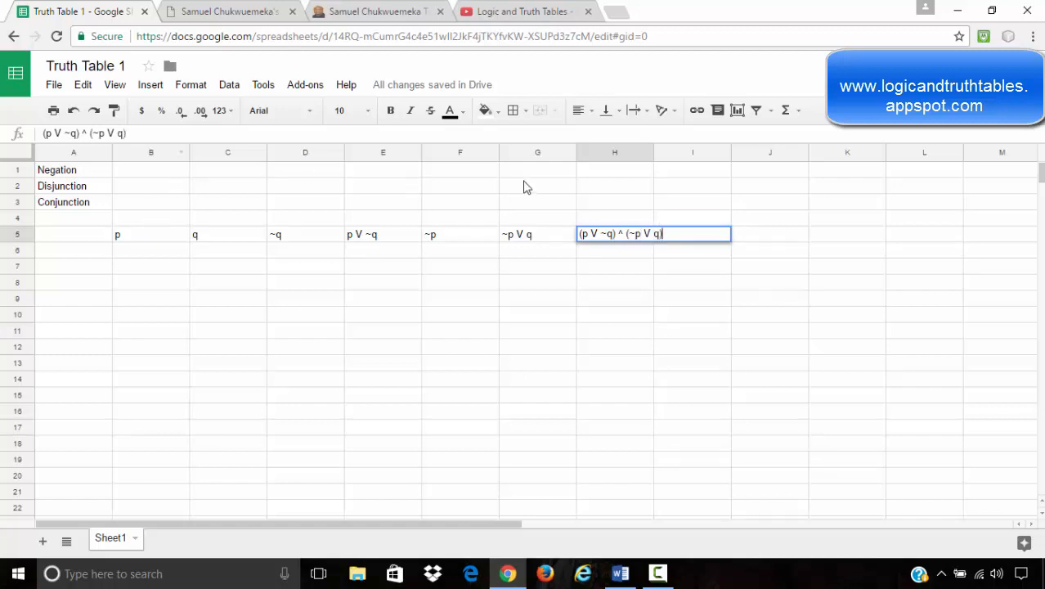
{"action": "left_click_drag", "start_coordinate": [659, 157], "coordinate": [693, 197]}
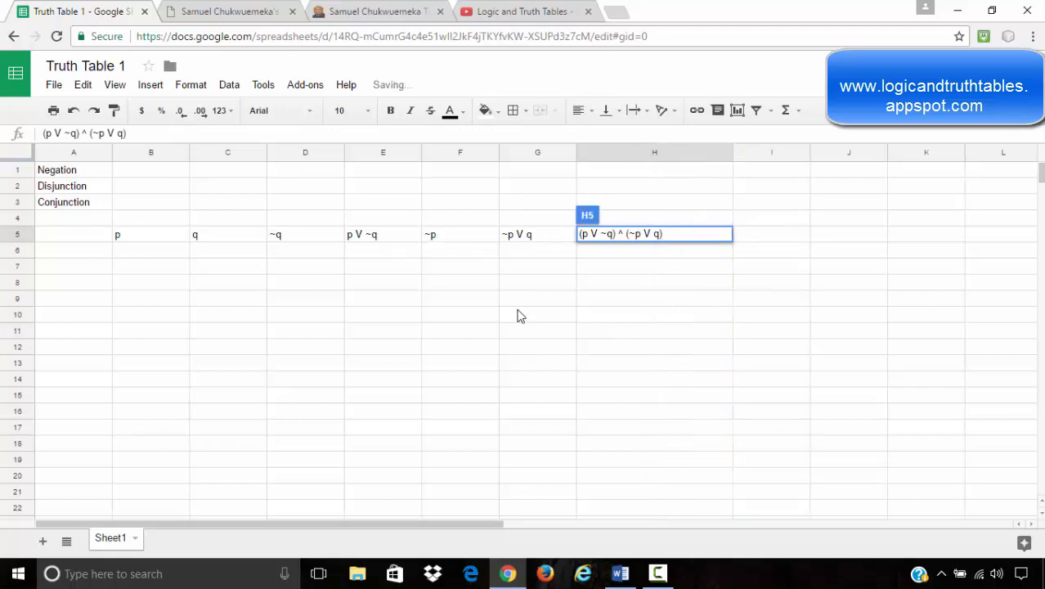
{"action": "left_click", "coordinate": [617, 285]}
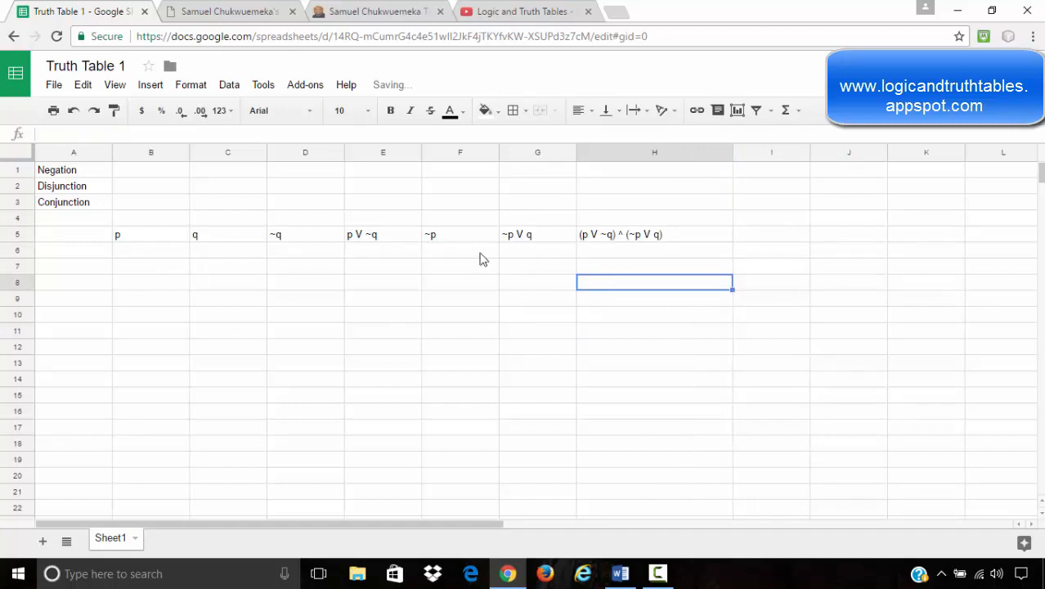
- Check the headers against the equation in Word and return to the spreadsheet
{"action": "left_click", "coordinate": [168, 250]}
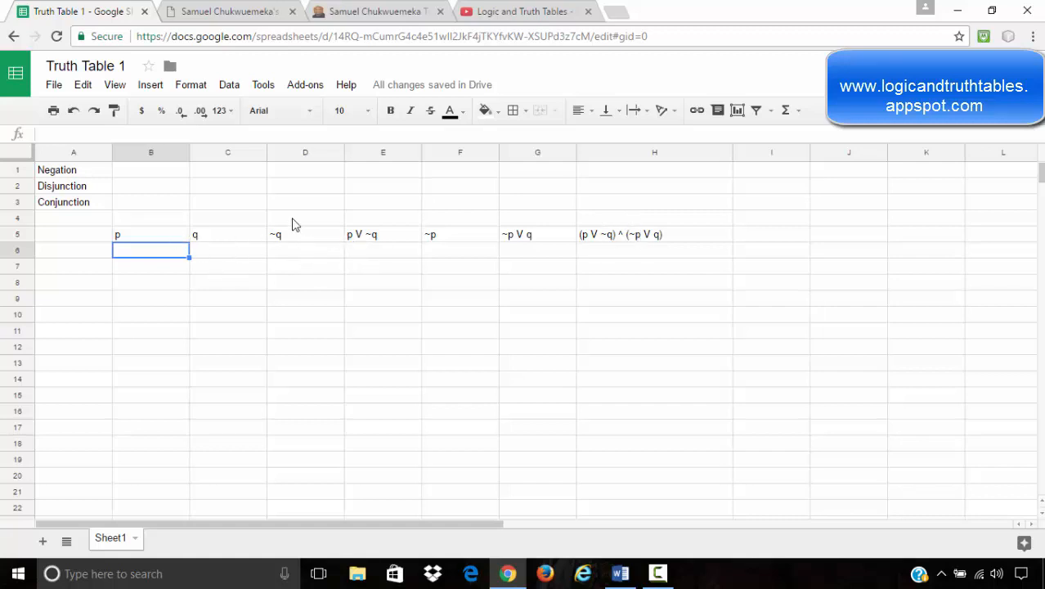
{"action": "left_click", "coordinate": [619, 574]}
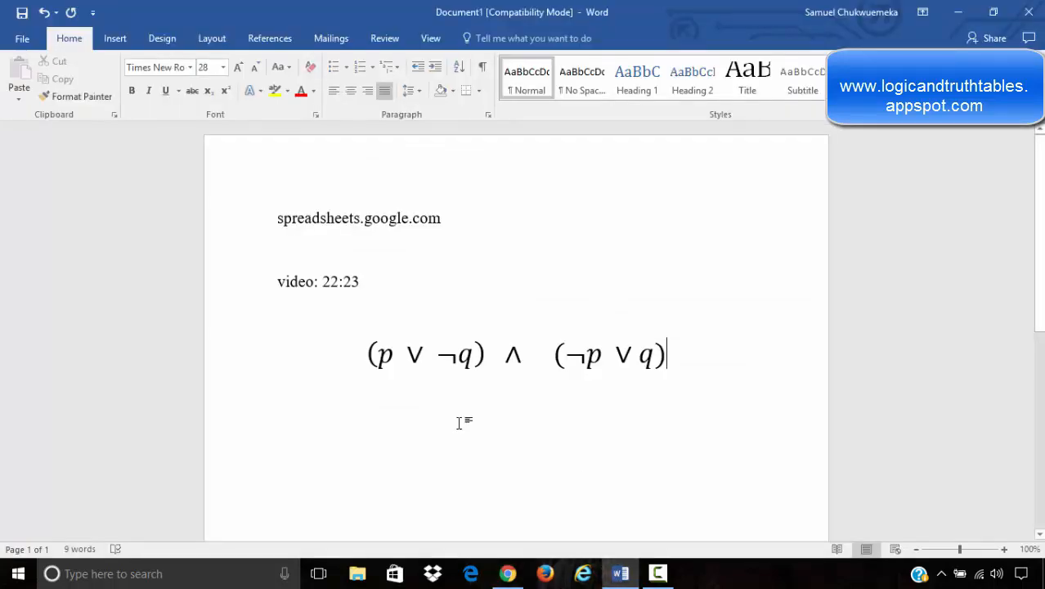
{"action": "left_click", "coordinate": [619, 573]}
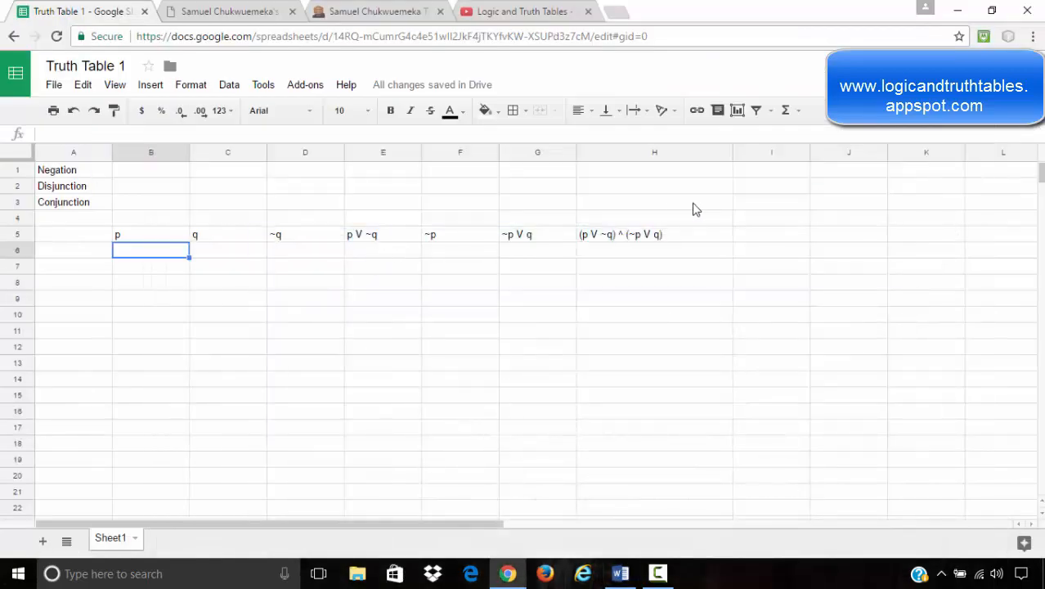
- Copy the full expression from H5 into cell H4 above it
{"action": "left_click", "coordinate": [620, 244]}
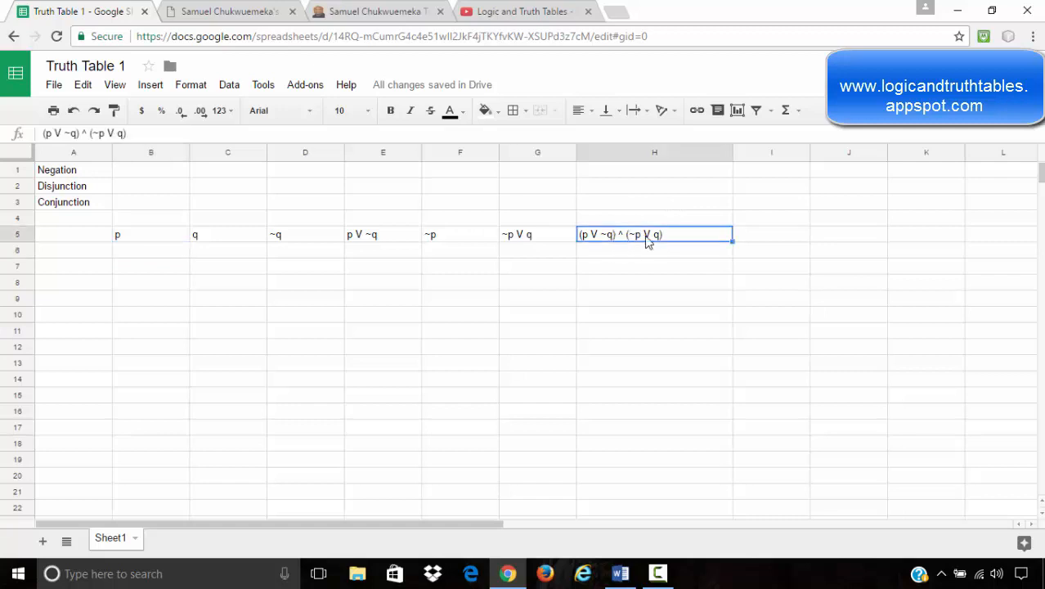
{"action": "right_click", "coordinate": [670, 237]}
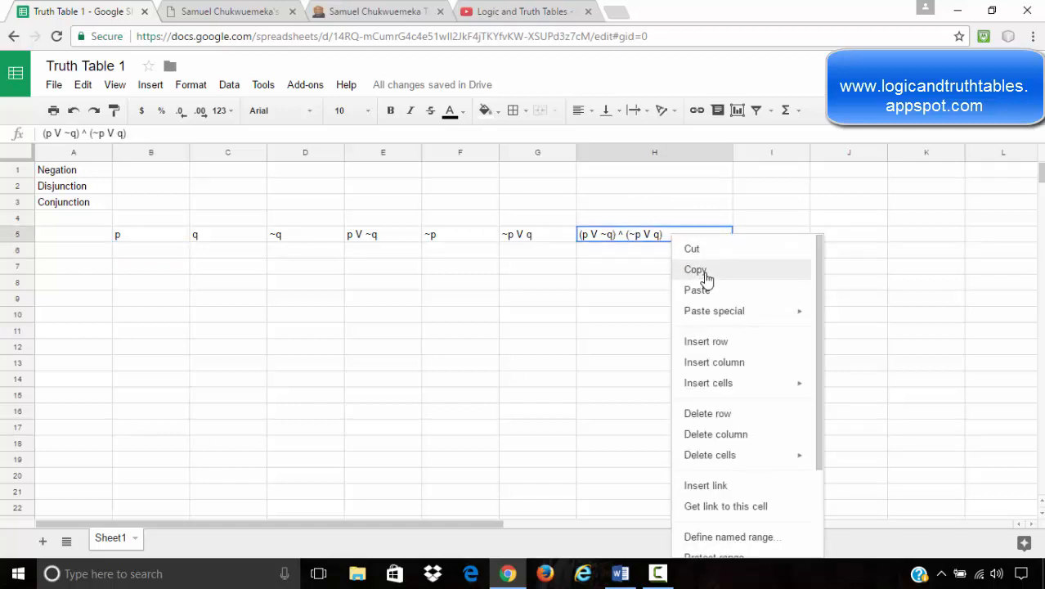
{"action": "left_click", "coordinate": [705, 282]}
{"action": "left_click", "coordinate": [619, 219]}
{"action": "right_click", "coordinate": [619, 219]}
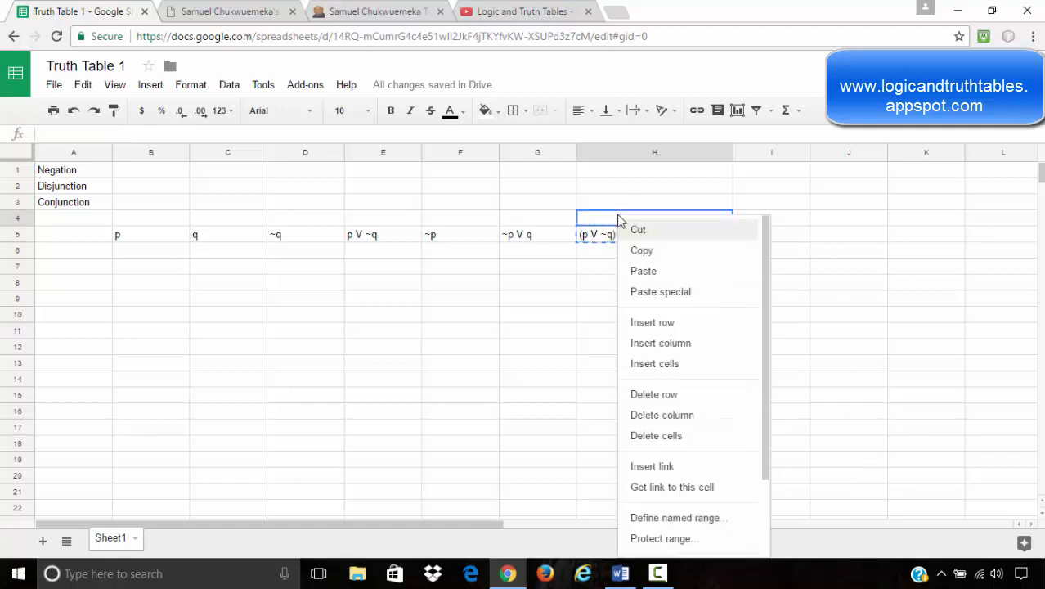
{"action": "left_click", "coordinate": [675, 270]}
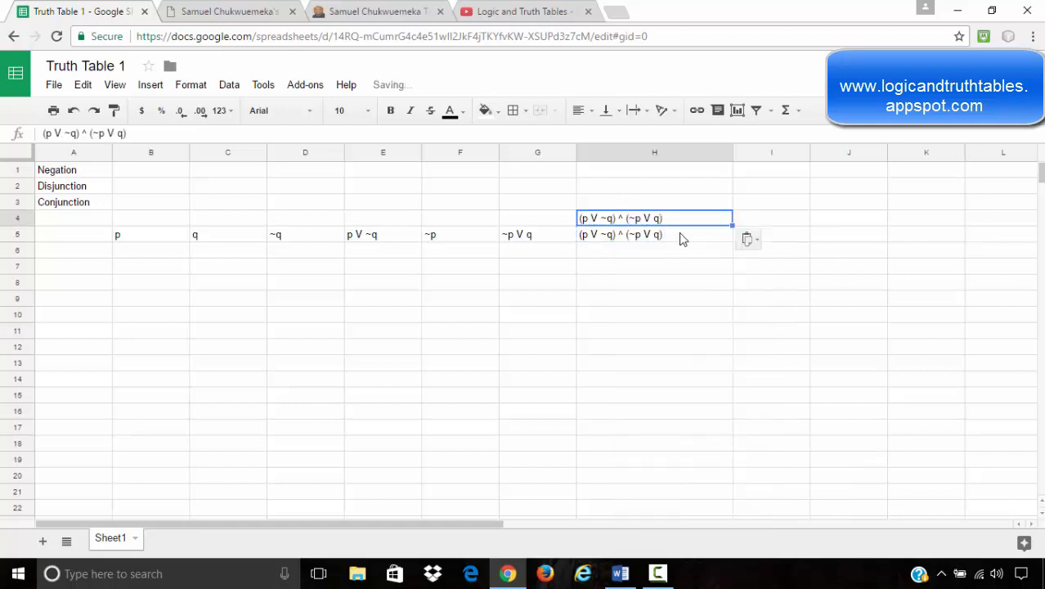
- Fill cell H4 with bright green
{"action": "left_click", "coordinate": [685, 238]}
{"action": "left_click", "coordinate": [699, 221]}
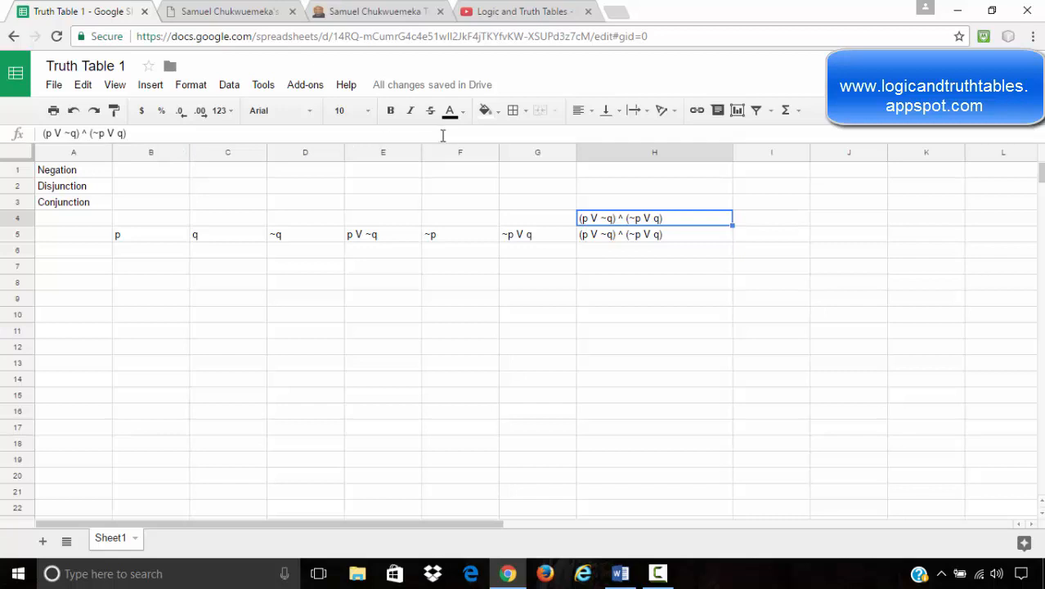
{"action": "left_click", "coordinate": [488, 112]}
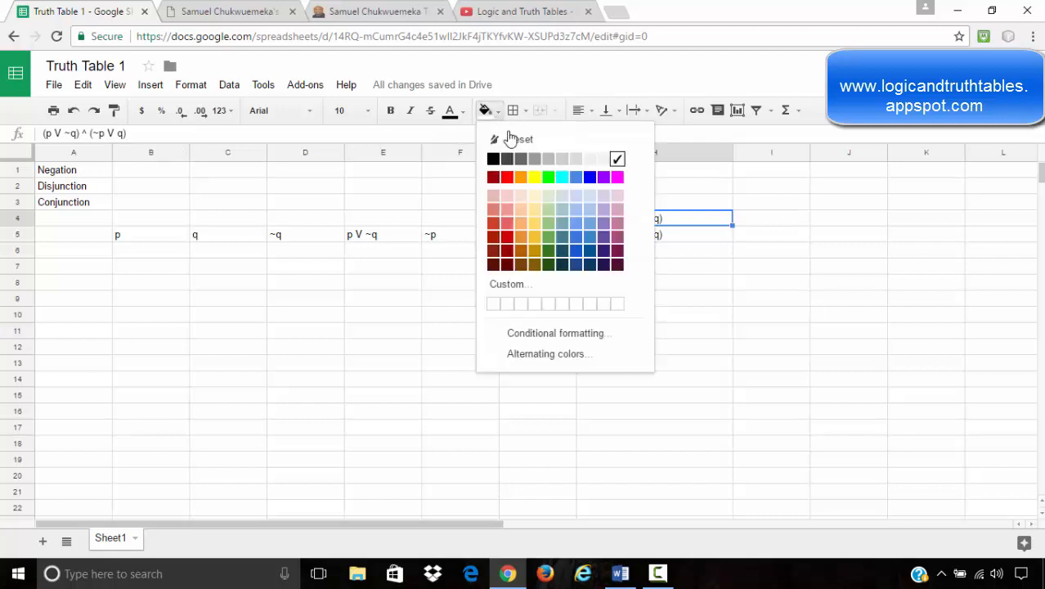
{"action": "left_click", "coordinate": [548, 177]}
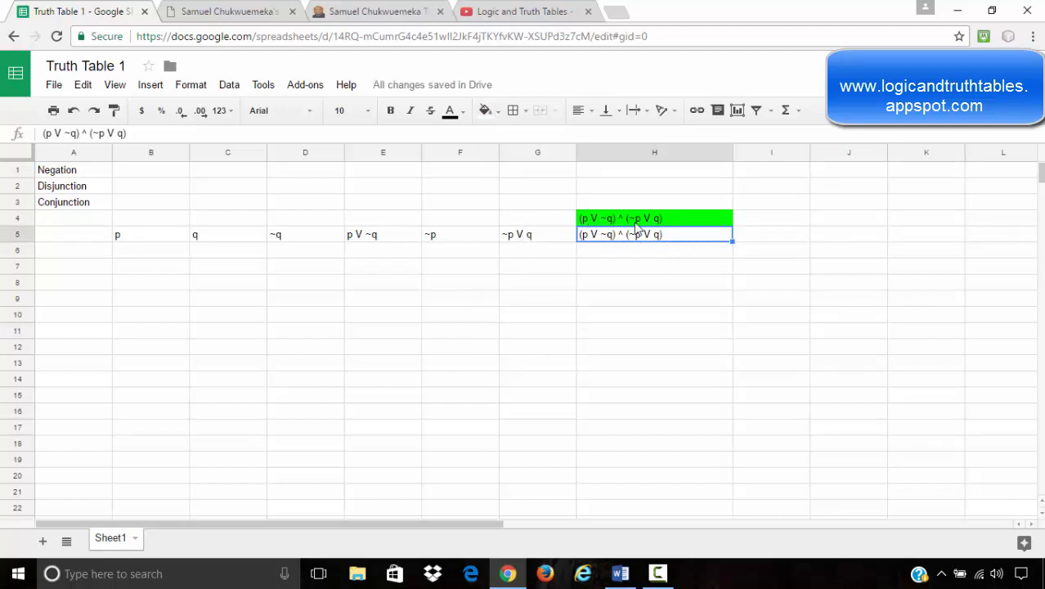
- Move the green expression cell from H4 up to H2
{"action": "left_click", "coordinate": [637, 218]}
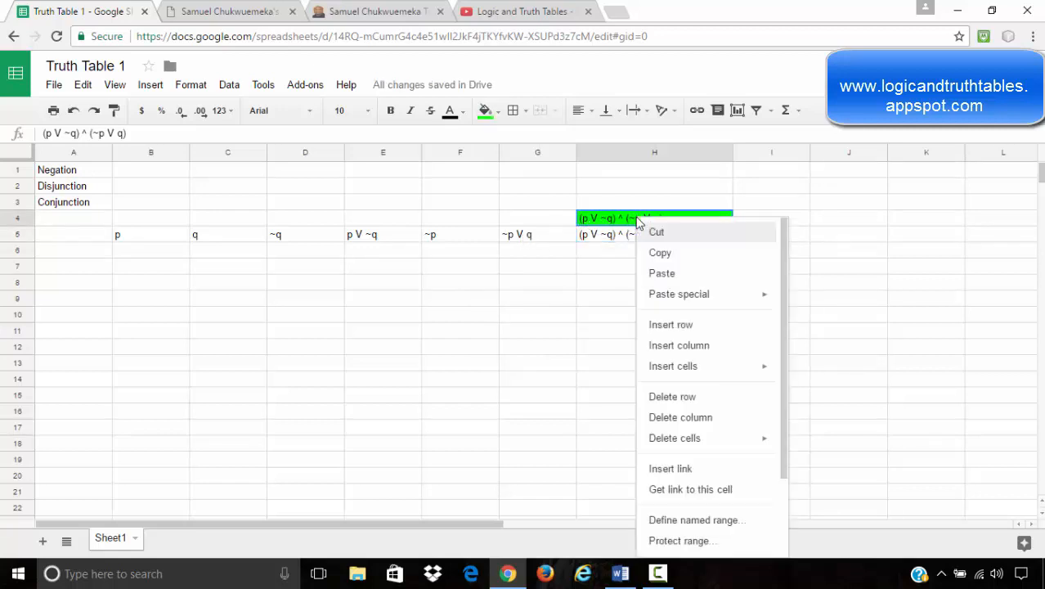
{"action": "right_click", "coordinate": [637, 218]}
{"action": "left_click", "coordinate": [659, 233]}
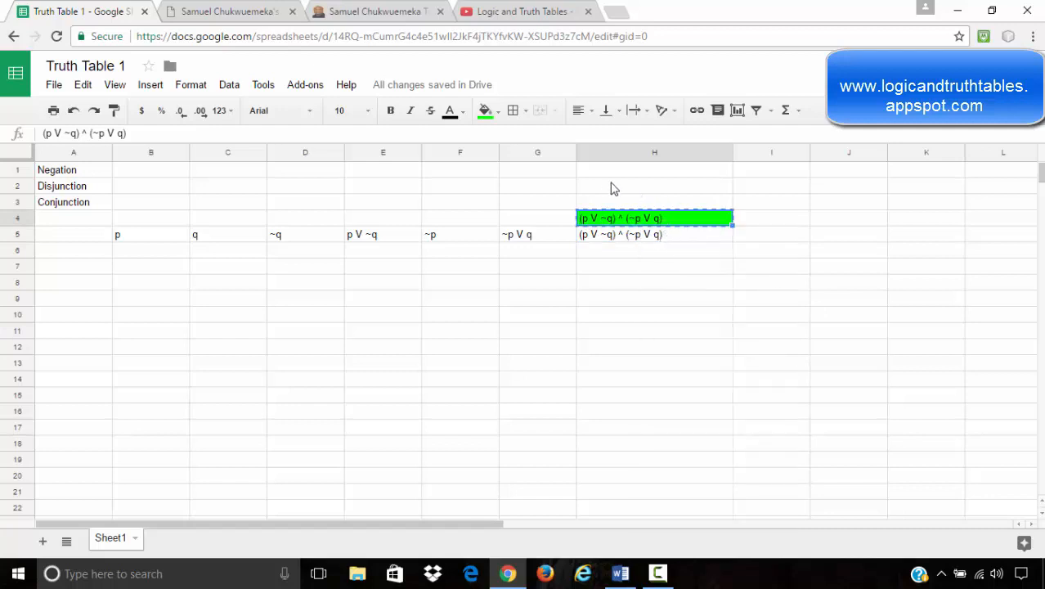
{"action": "left_click", "coordinate": [617, 190]}
{"action": "right_click", "coordinate": [619, 192]}
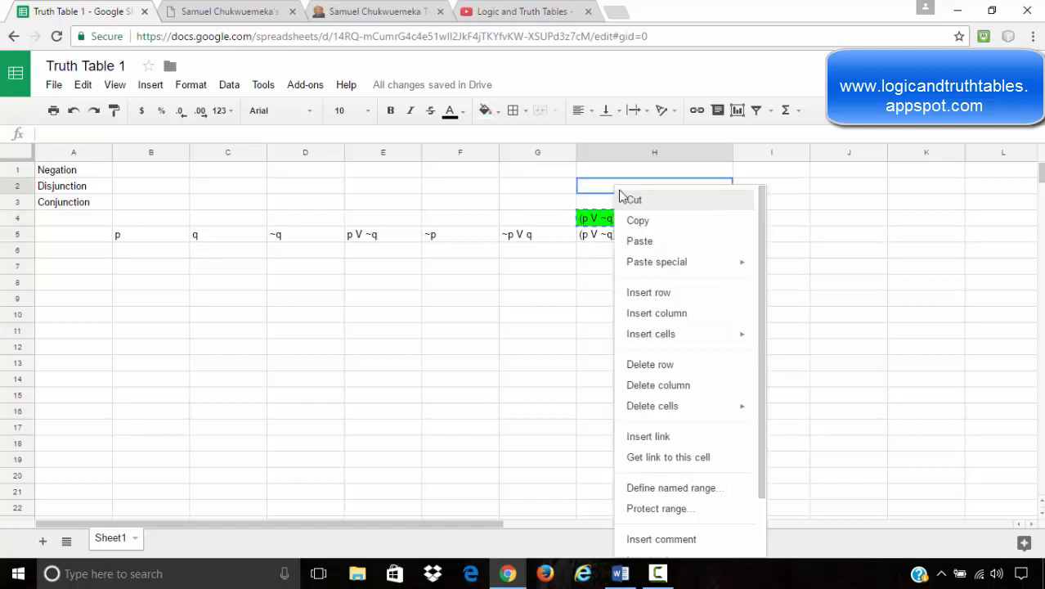
{"action": "left_click", "coordinate": [635, 242]}
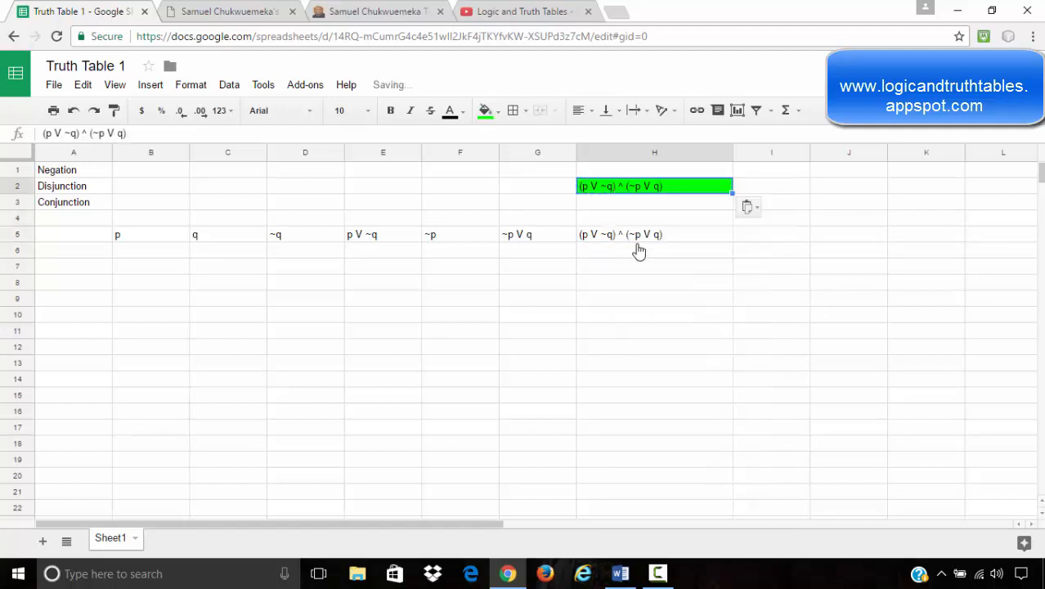
{"action": "left_click", "coordinate": [677, 224]}
{"action": "left_click", "coordinate": [684, 244]}
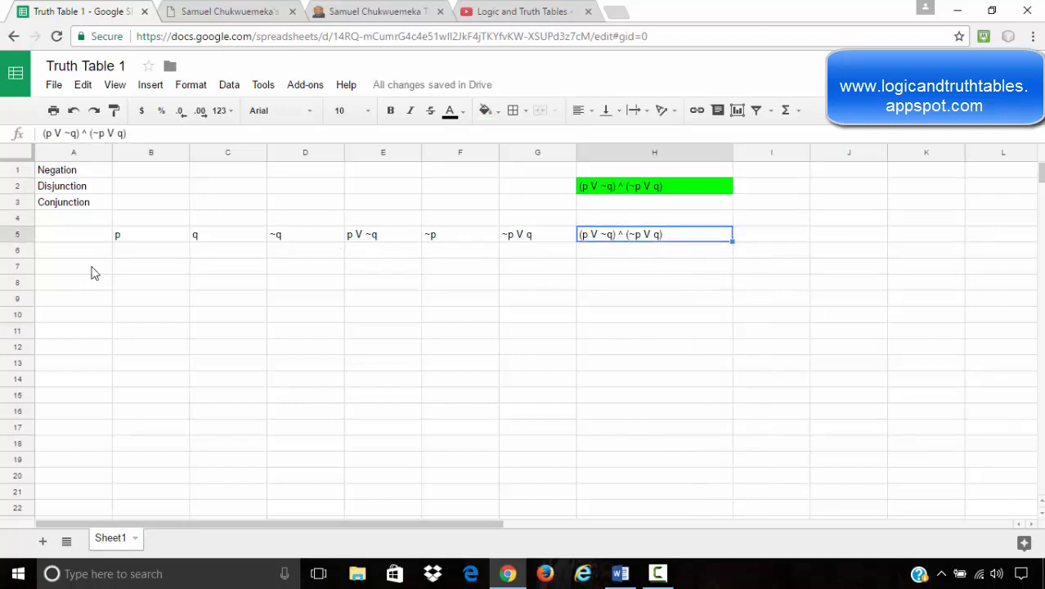
- Fill the p column, B6 to B9, with TRUE, TRUE, FALSE and FALSE
{"action": "left_click", "coordinate": [127, 235]}
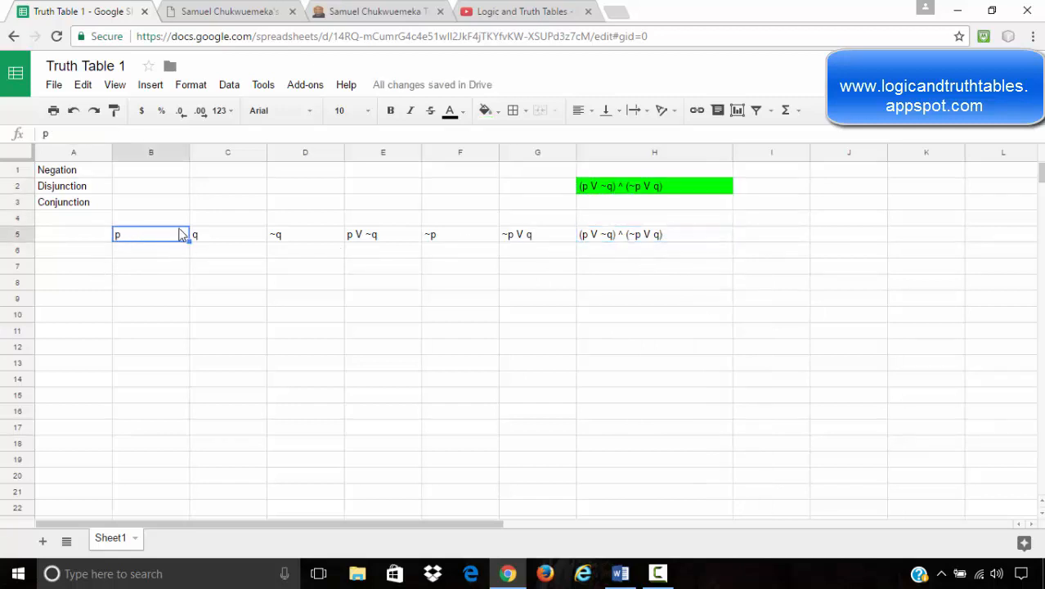
{"action": "left_click", "coordinate": [146, 254]}
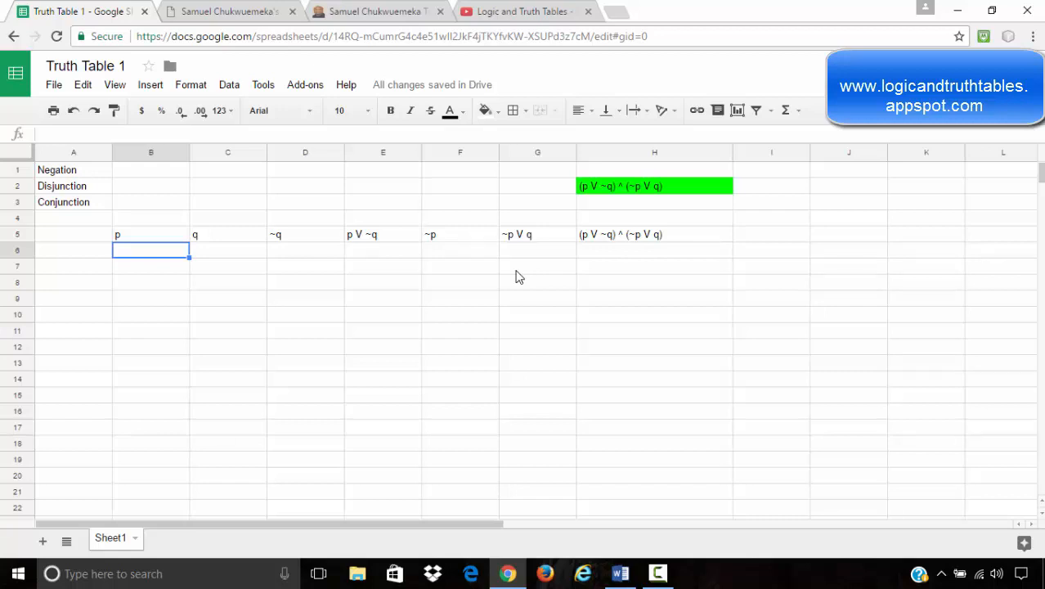
{"action": "type", "text": "TRUE"}
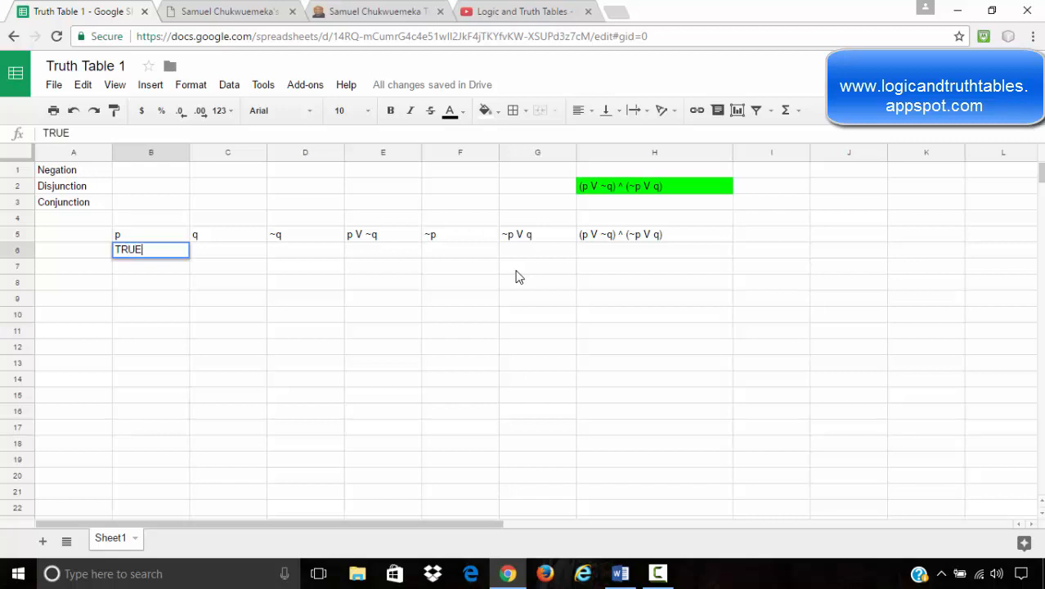
{"action": "key", "text": "Return"}
{"action": "type", "text": "TRUE"}
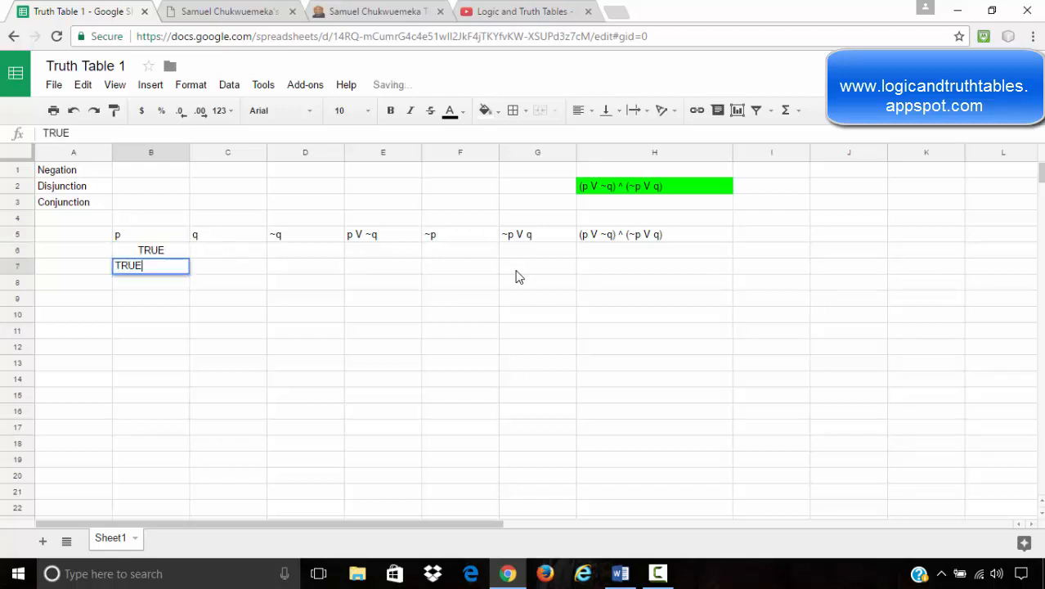
{"action": "key", "text": "Return"}
{"action": "type", "text": "FALSE"}
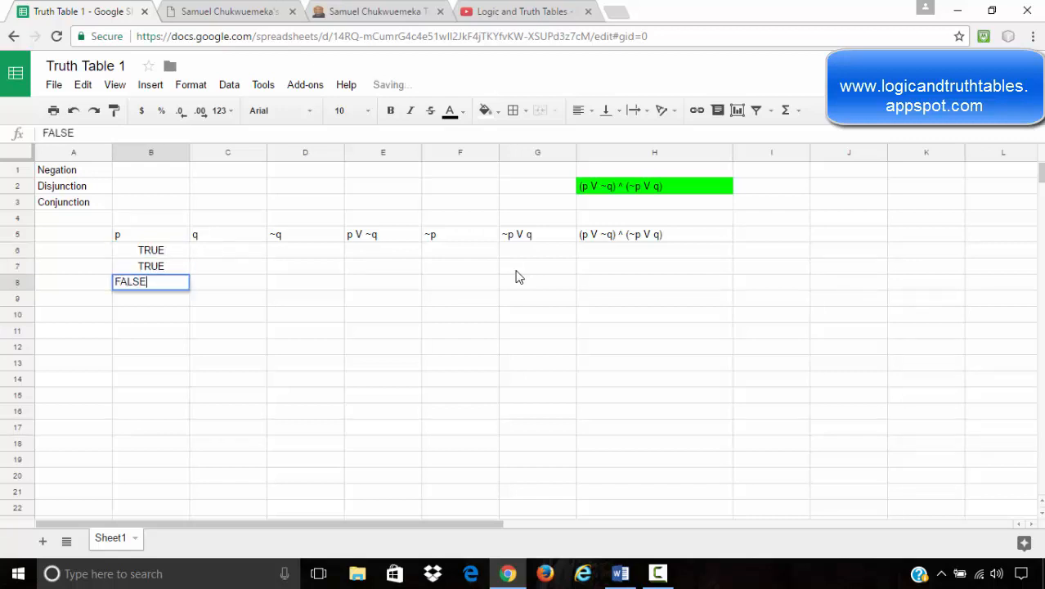
{"action": "key", "text": "Return"}
{"action": "type", "text": "FALSE"}
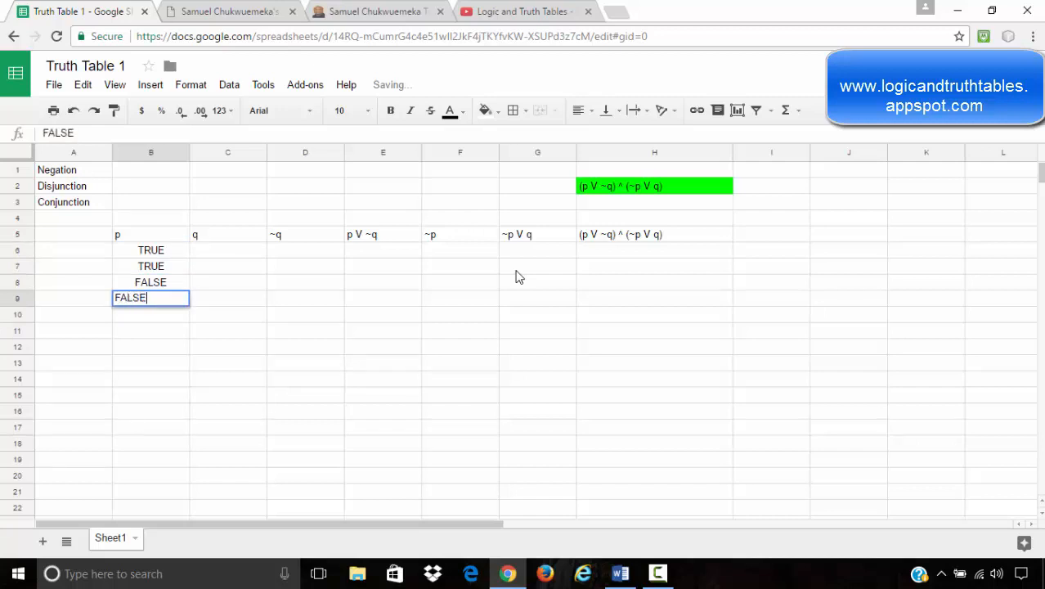
{"action": "key", "text": "Return"}
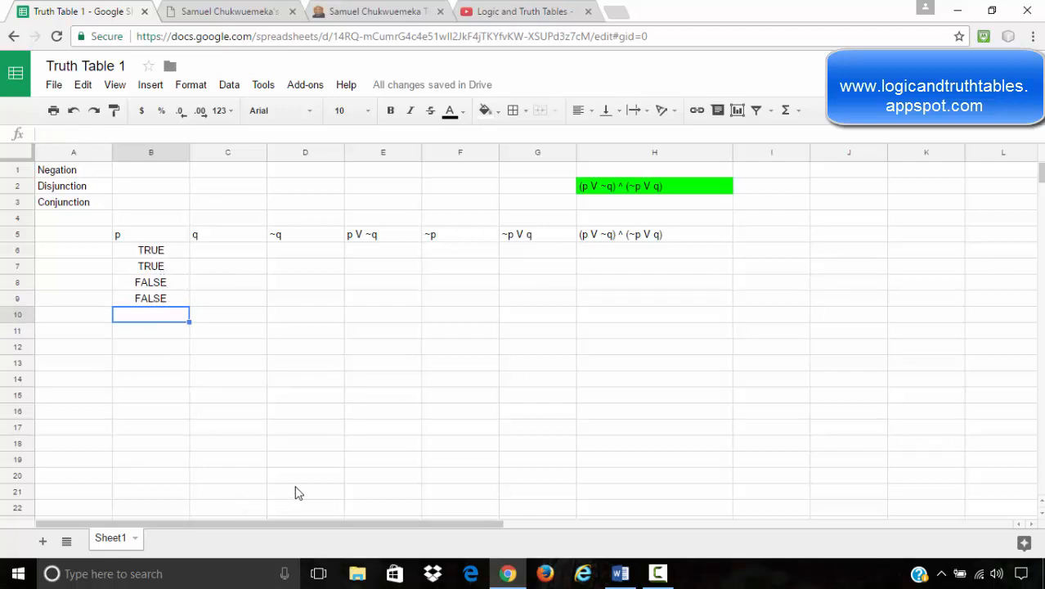
- Center the truth table headers in B5 to H5 horizontally
{"action": "left_click", "coordinate": [151, 239]}
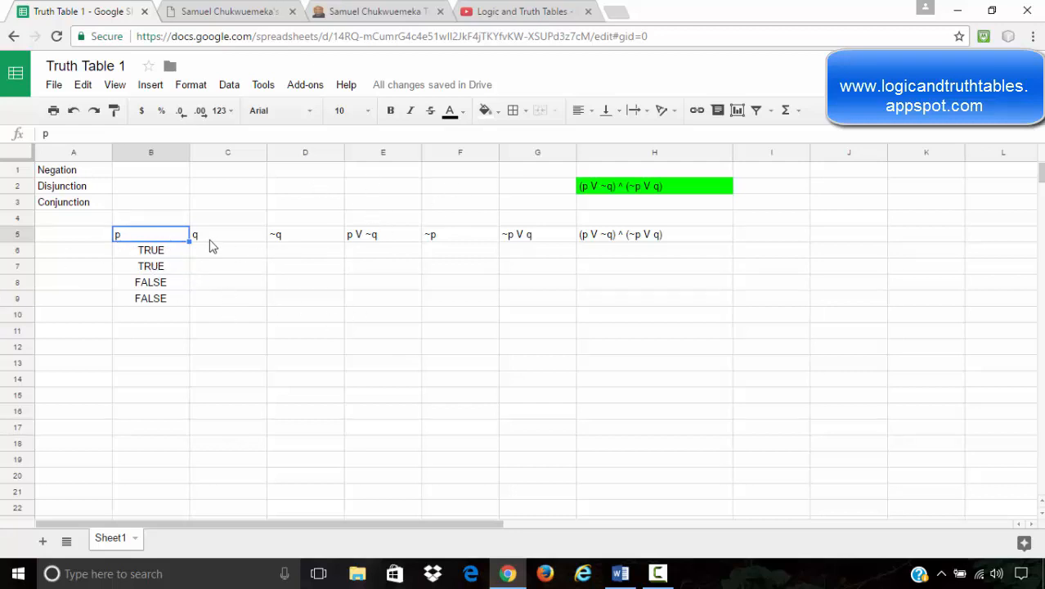
{"action": "left_click_drag", "start_coordinate": [175, 237], "coordinate": [633, 238]}
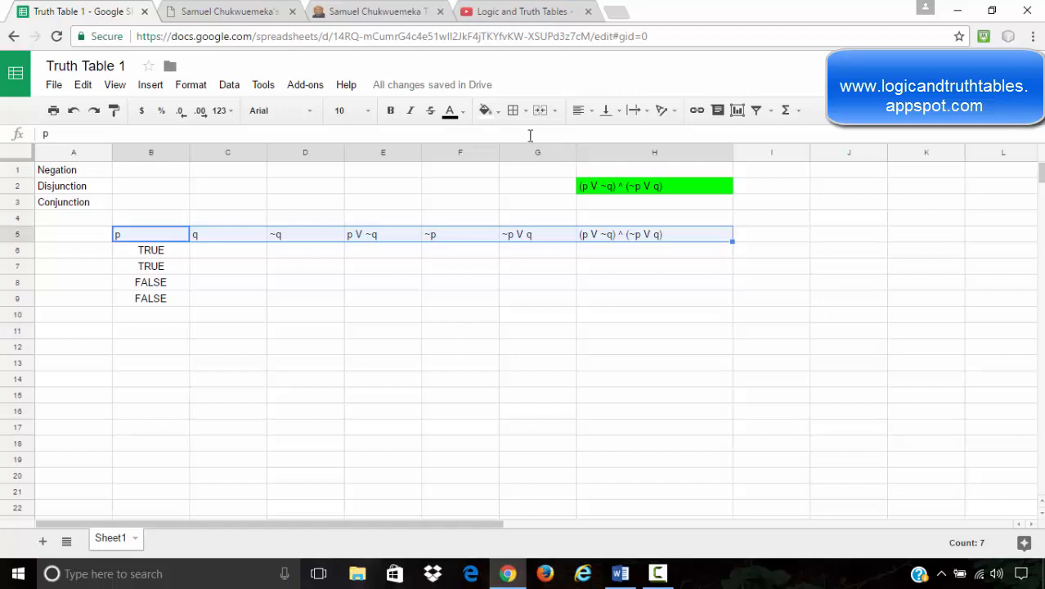
{"action": "left_click", "coordinate": [591, 112]}
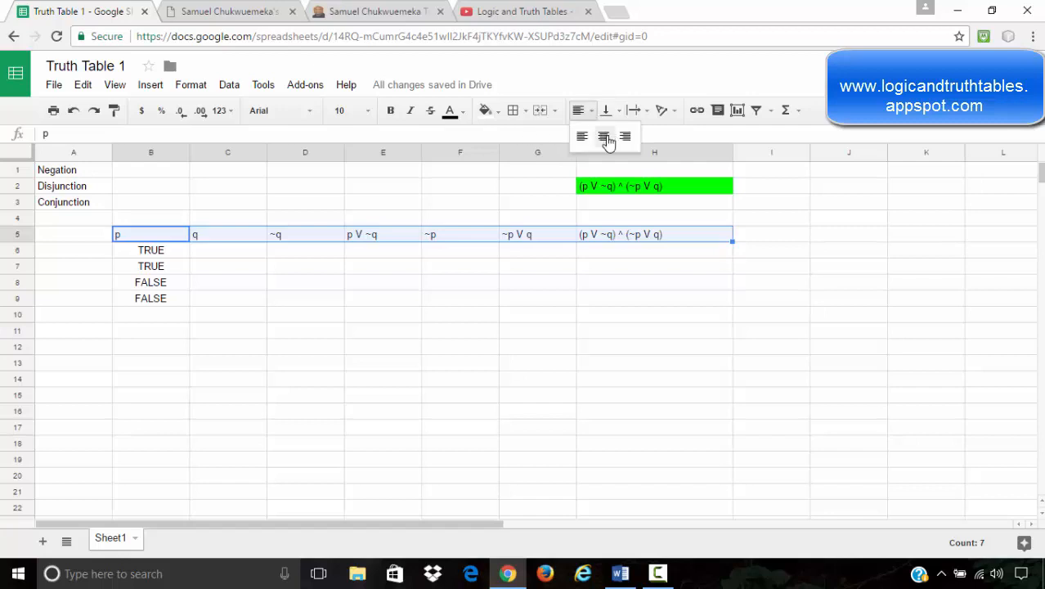
{"action": "left_click", "coordinate": [604, 136]}
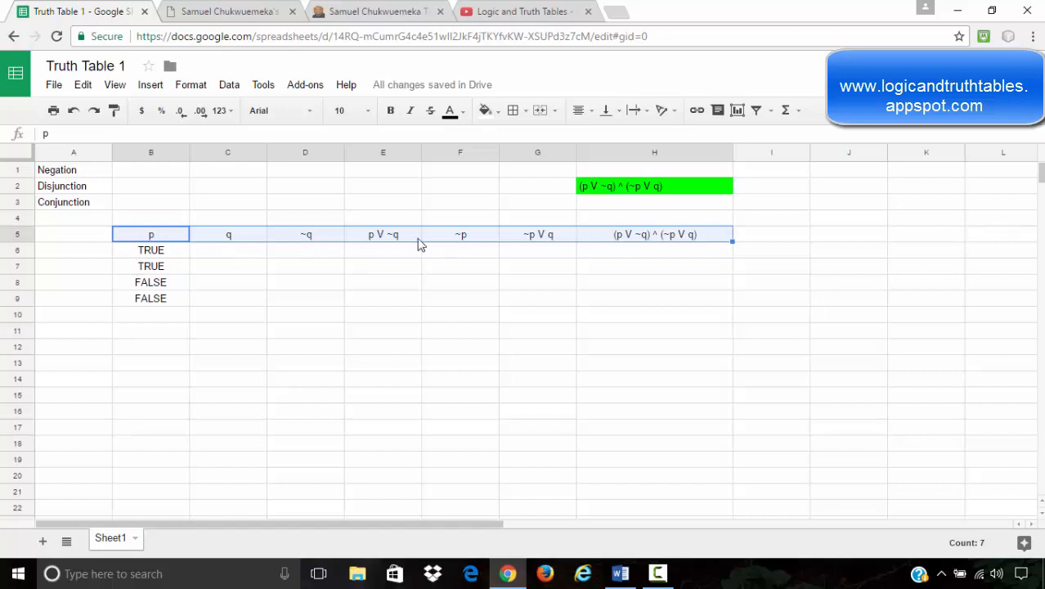
{"action": "left_click", "coordinate": [593, 117]}
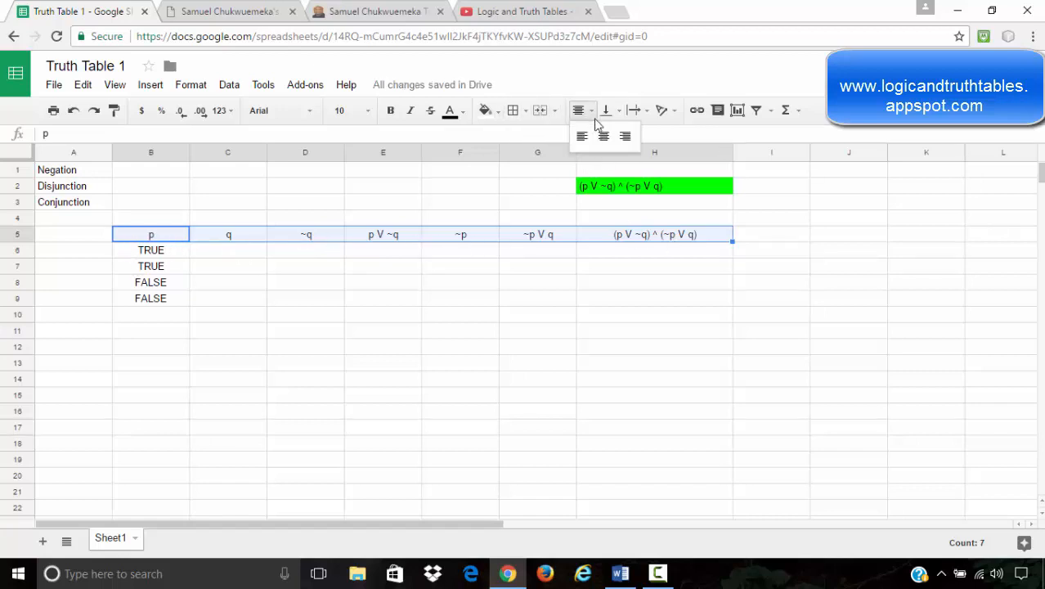
{"action": "left_click", "coordinate": [601, 137]}
- Fill the q column, C6 to C9, with TRUE, FALSE, TRUE and FALSE
{"action": "left_click", "coordinate": [205, 253]}
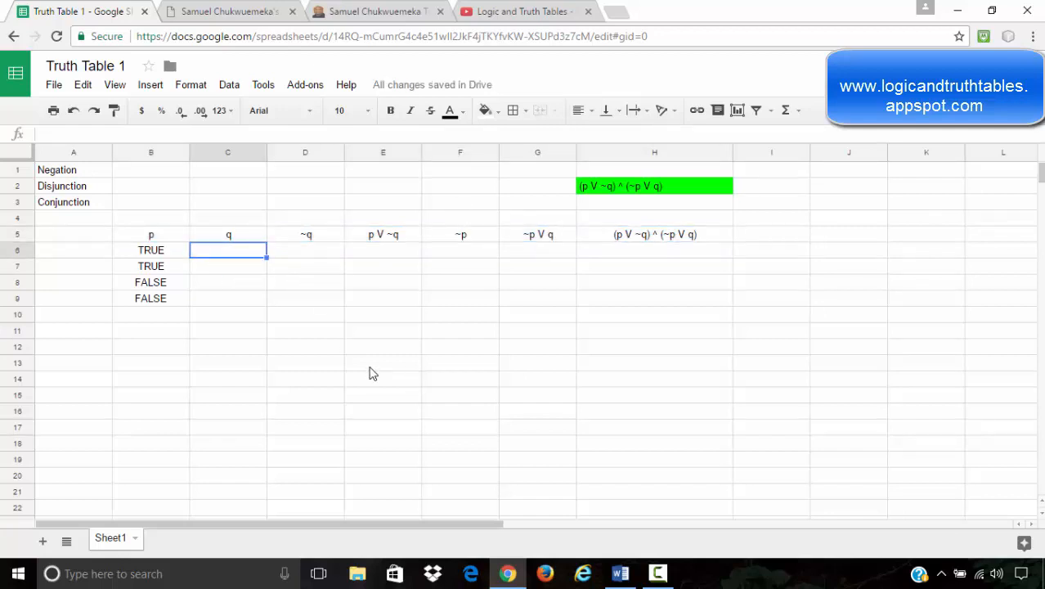
{"action": "type", "text": "TRUE"}
{"action": "key", "text": "Return"}
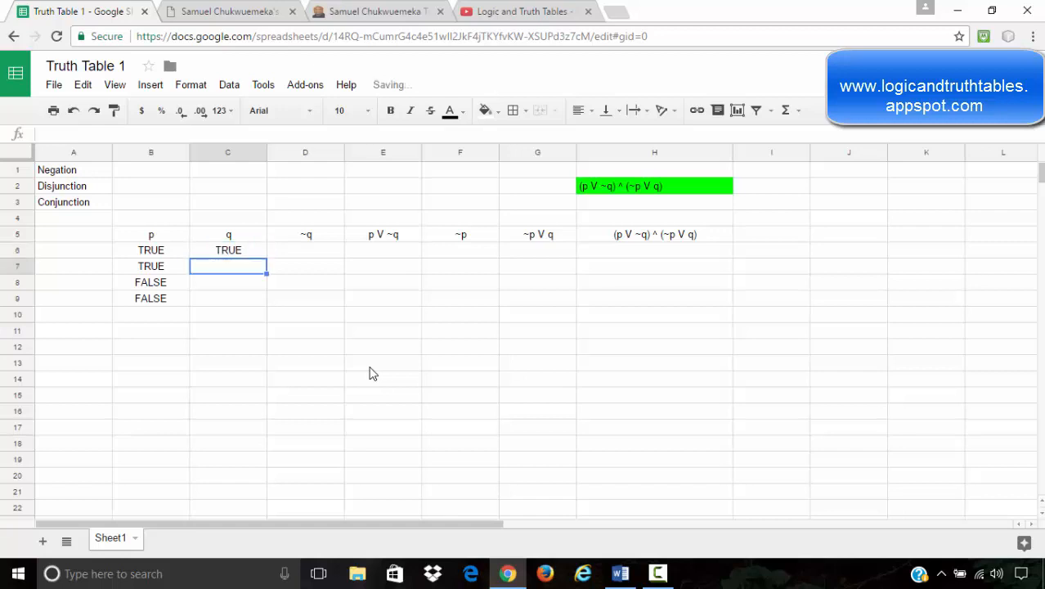
{"action": "type", "text": "FALSE"}
{"action": "key", "text": "Return"}
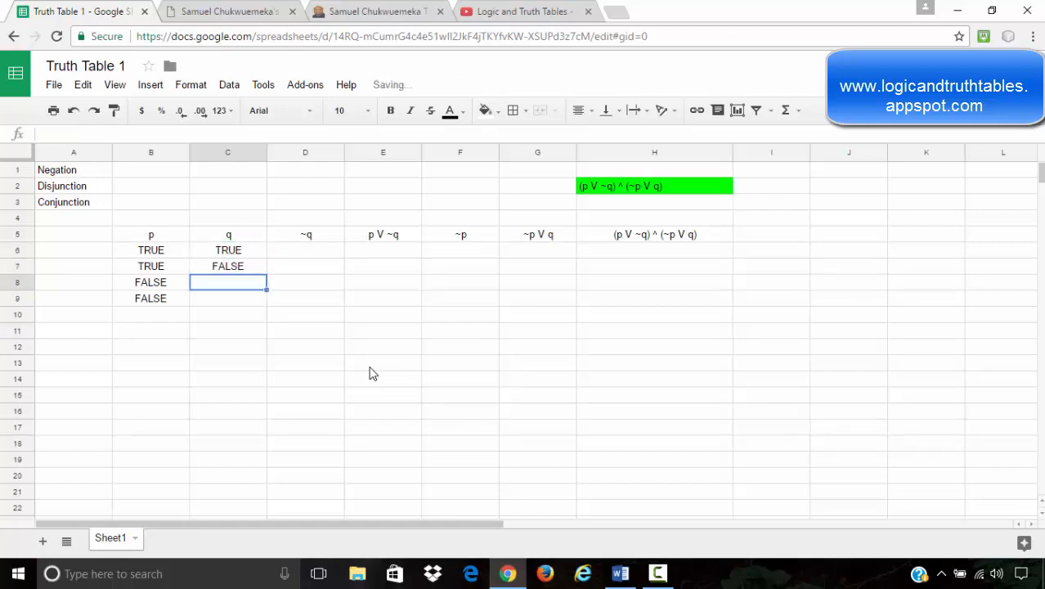
{"action": "type", "text": "TRUE"}
{"action": "key", "text": "Return"}
{"action": "type", "text": "FALSE"}
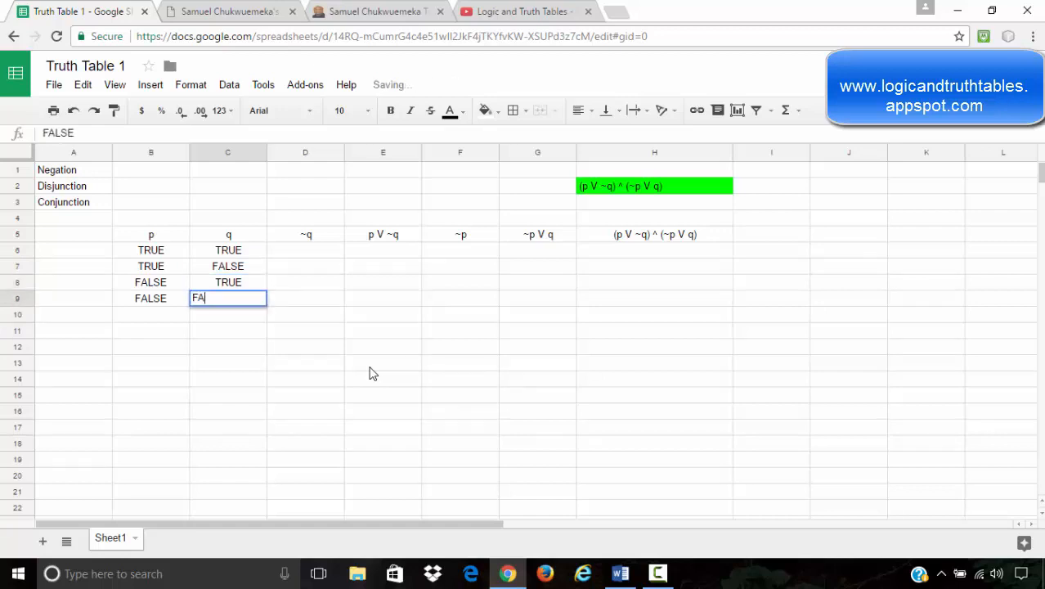
{"action": "key", "text": "Return"}
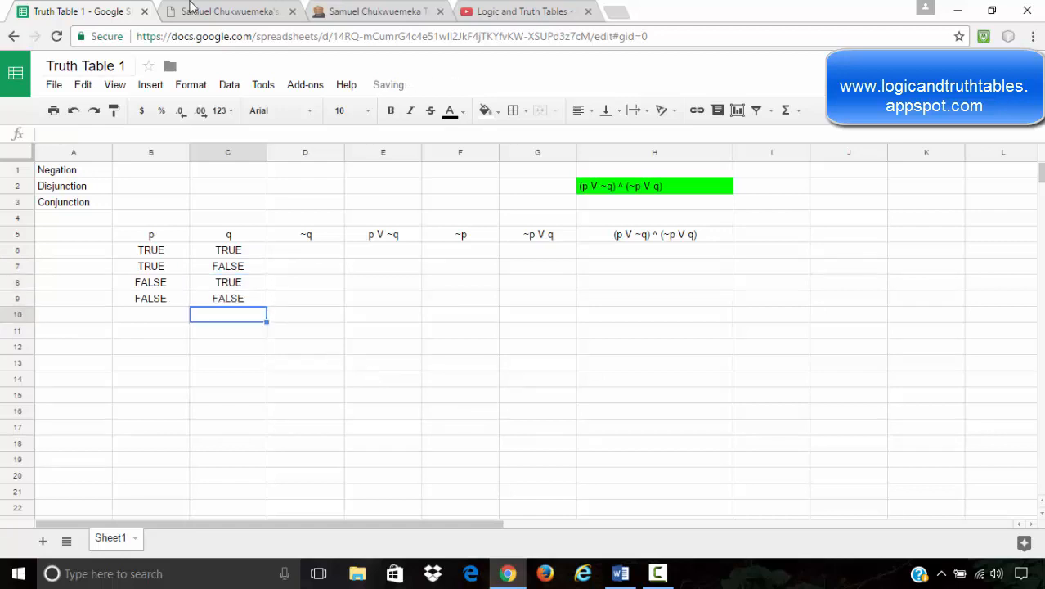
{"action": "left_click", "coordinate": [311, 254]}
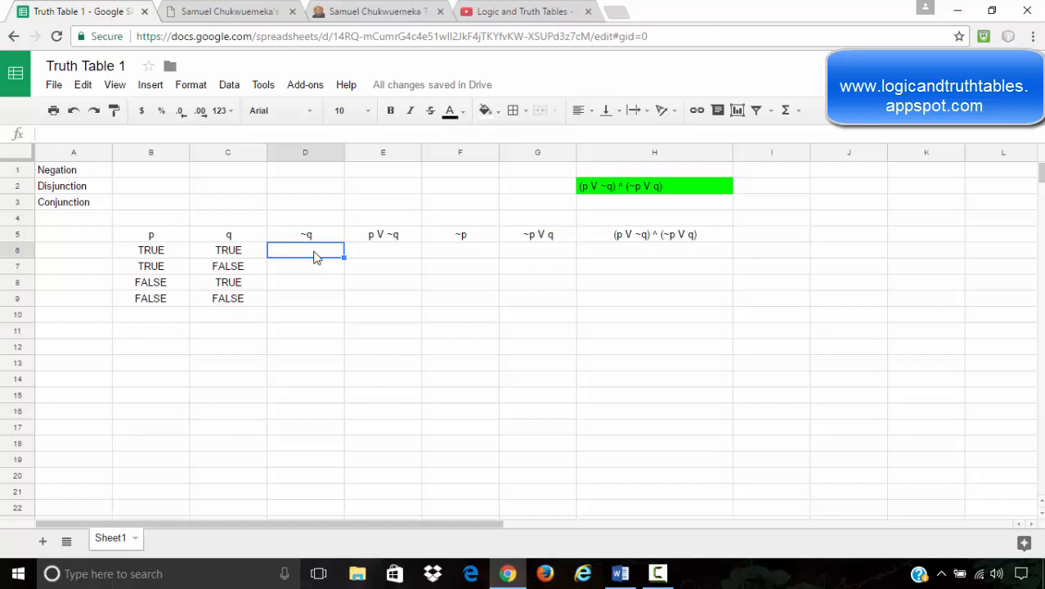
{"action": "type", "text": "="}
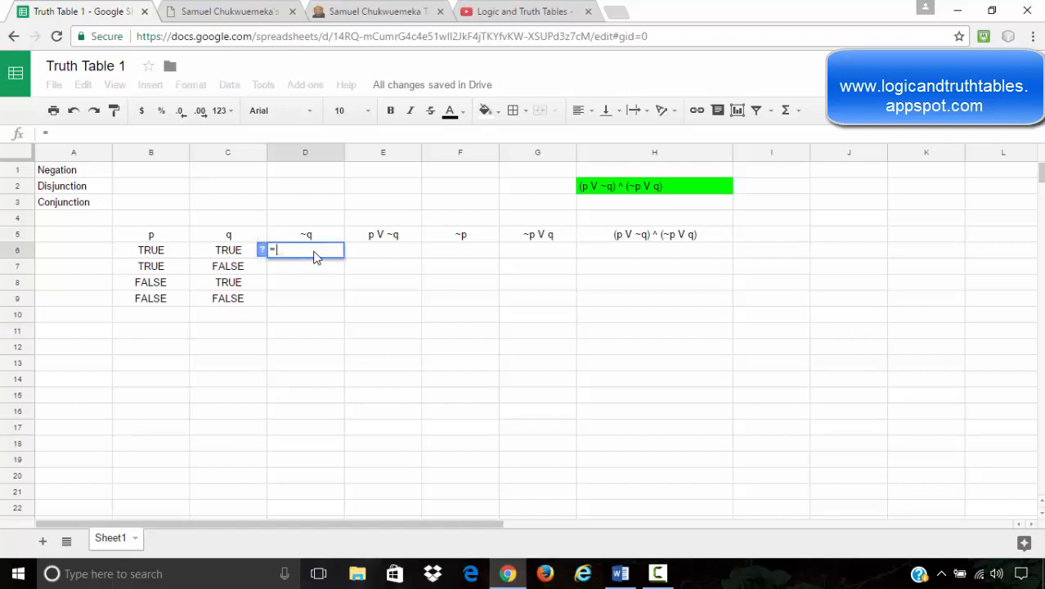
{"action": "type", "text": "NEGA"}
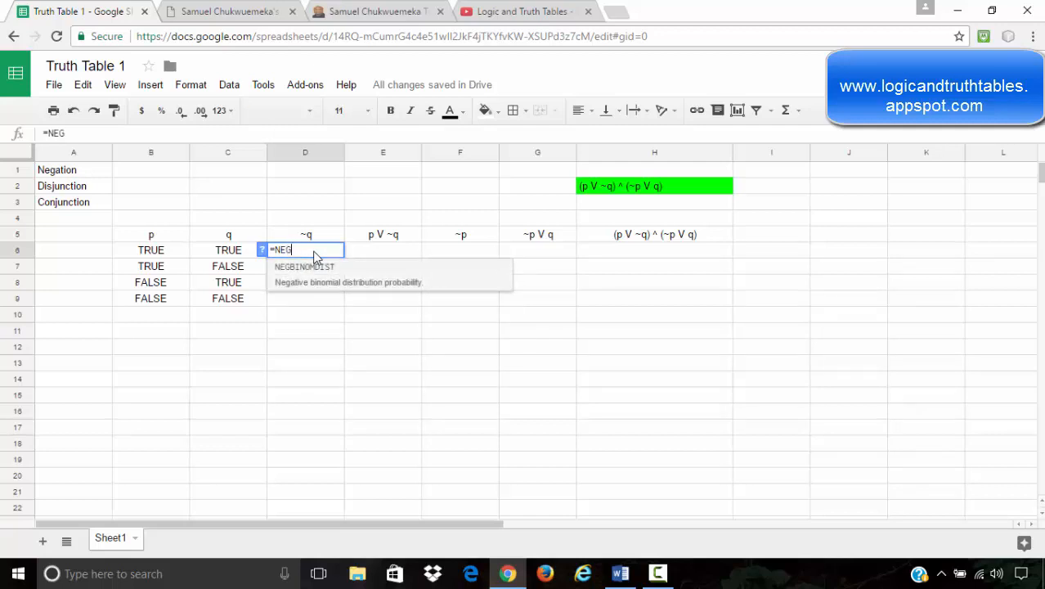
{"action": "key", "text": "BackSpace"}
{"action": "key", "text": "BackSpace"}
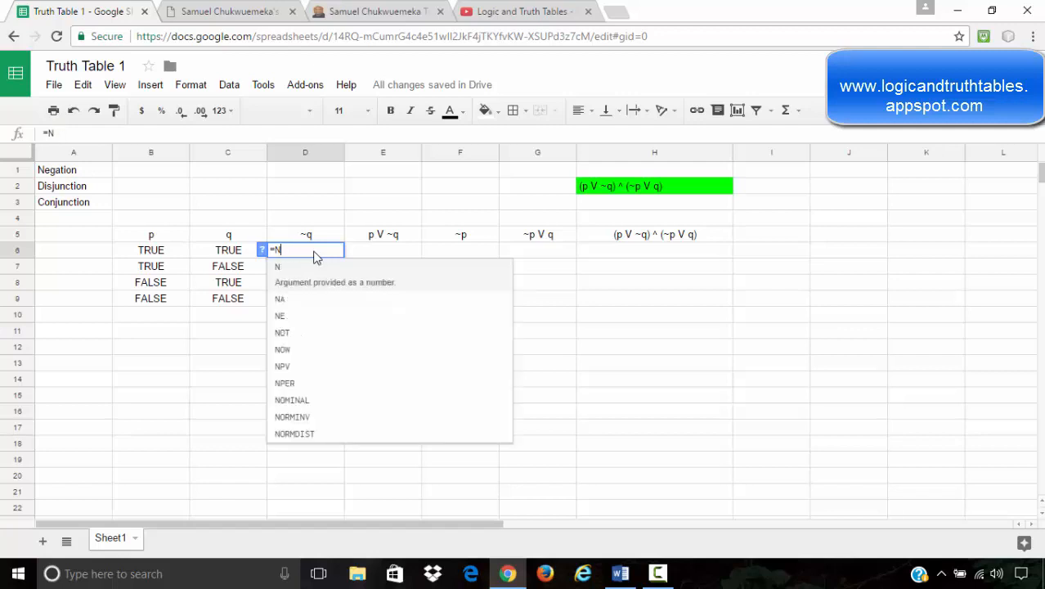
{"action": "key", "text": "BackSpace"}
{"action": "key", "text": "Escape"}
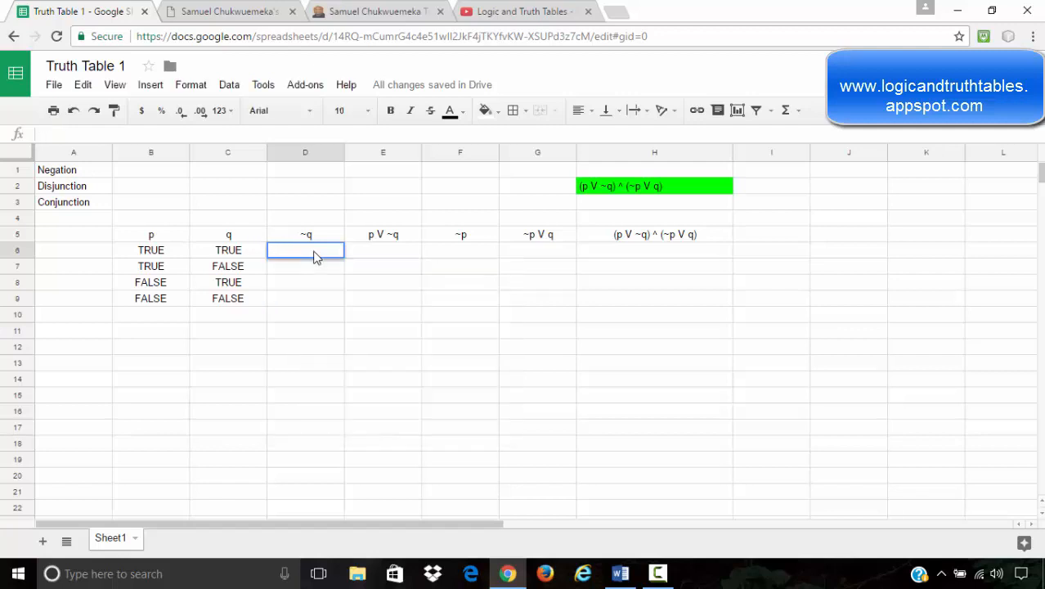
- Open the help page with the complete Google spreadsheets function list
{"action": "left_click", "coordinate": [797, 186]}
{"action": "left_click", "coordinate": [797, 111]}
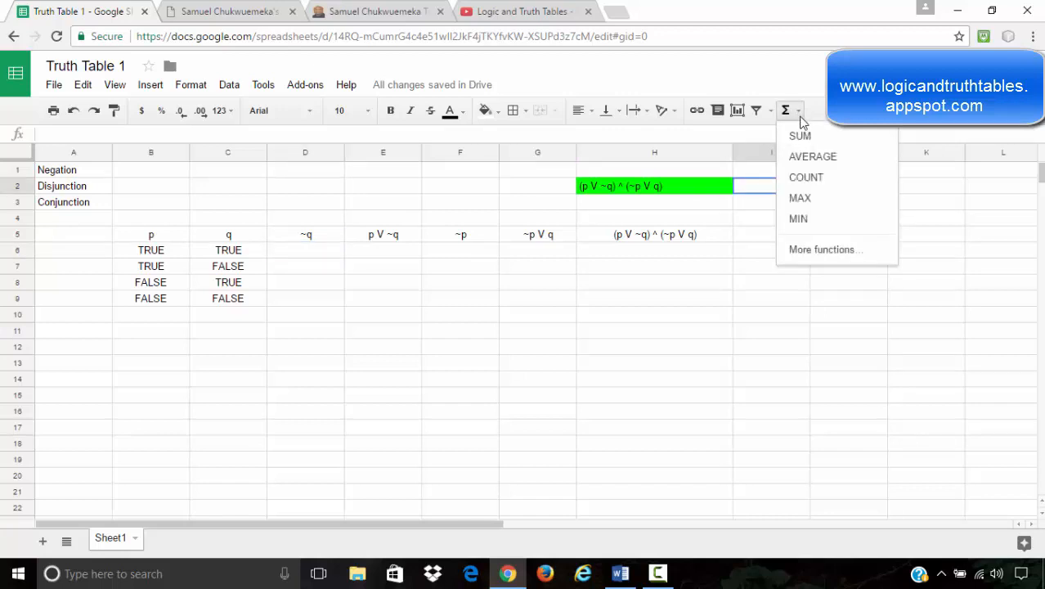
{"action": "left_click", "coordinate": [973, 253]}
{"action": "left_click", "coordinate": [790, 117]}
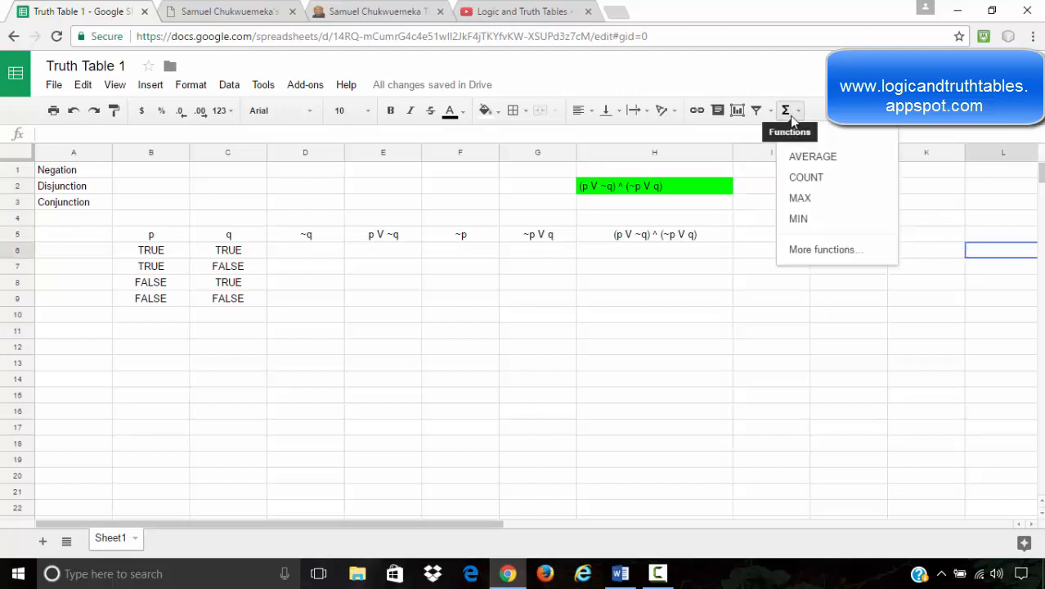
{"action": "left_click", "coordinate": [816, 252]}
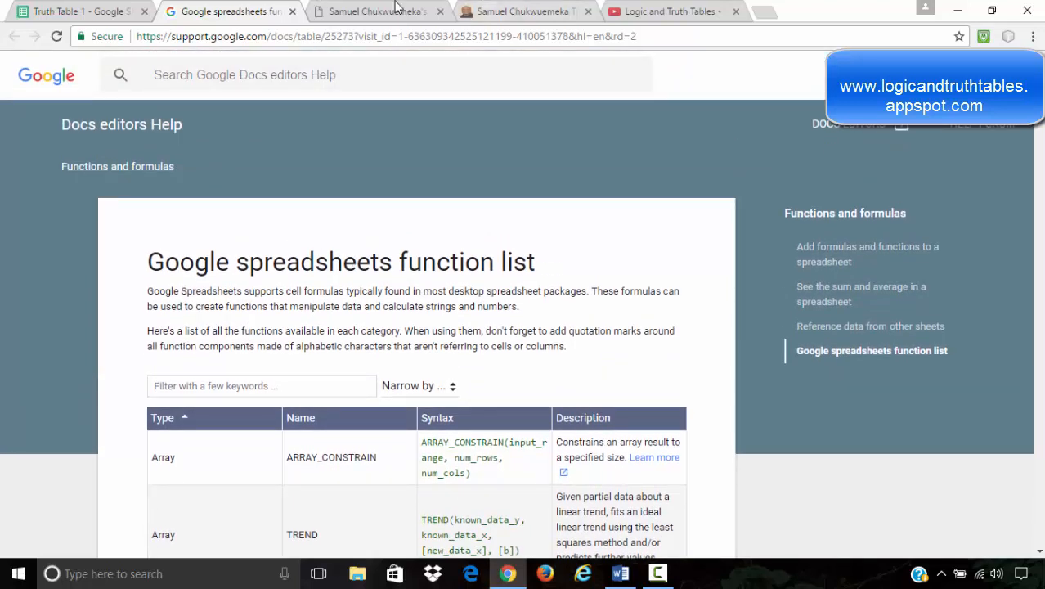
{"action": "left_click", "coordinate": [76, 11]}
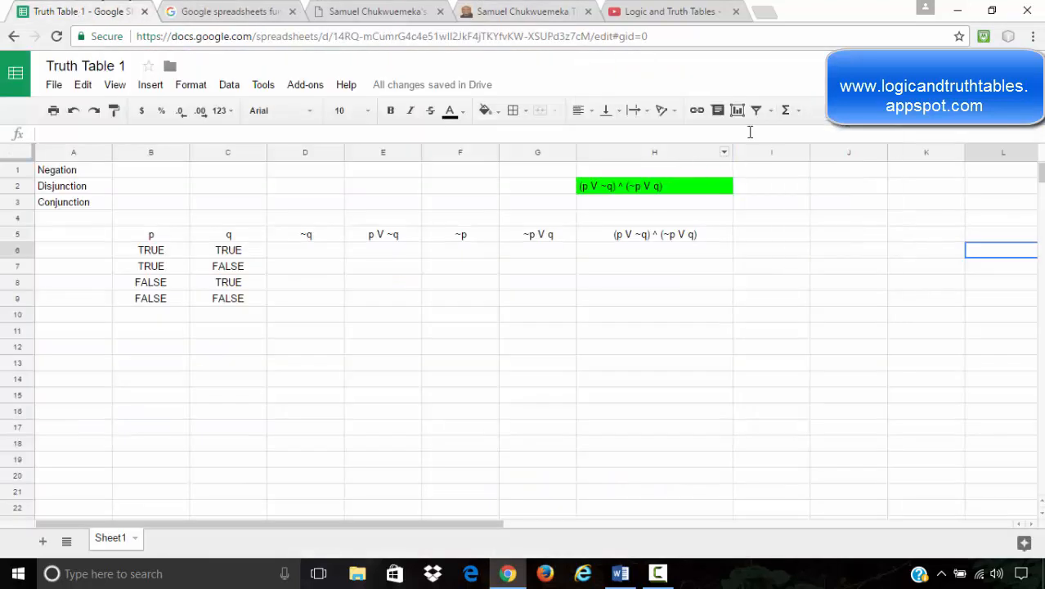
{"action": "left_click", "coordinate": [206, 11]}
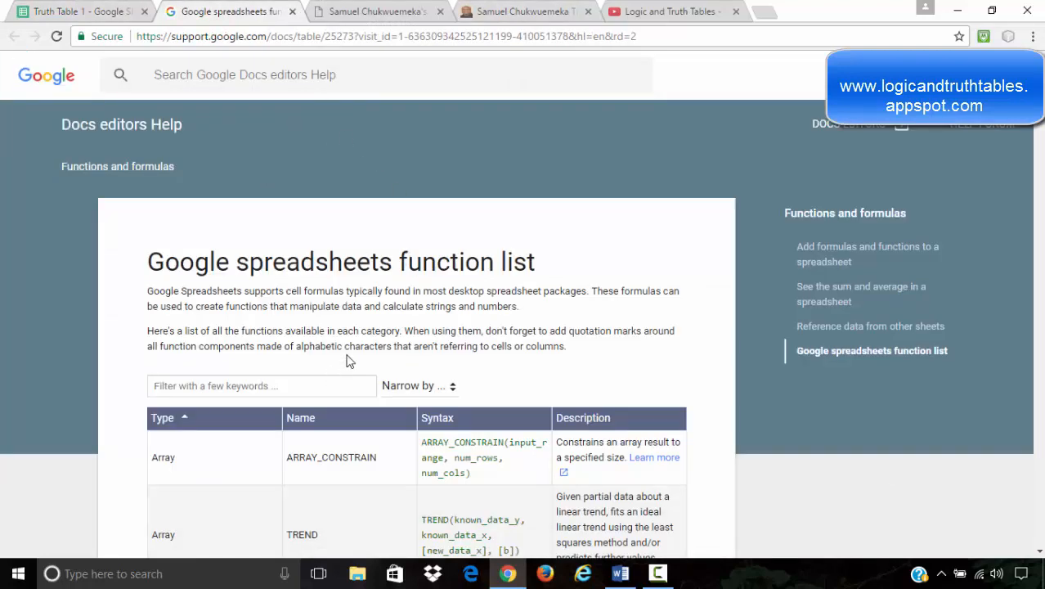
- Filter the function list by the keyword "negation"
{"action": "left_click", "coordinate": [238, 388]}
{"action": "type", "text": "NAGA"}
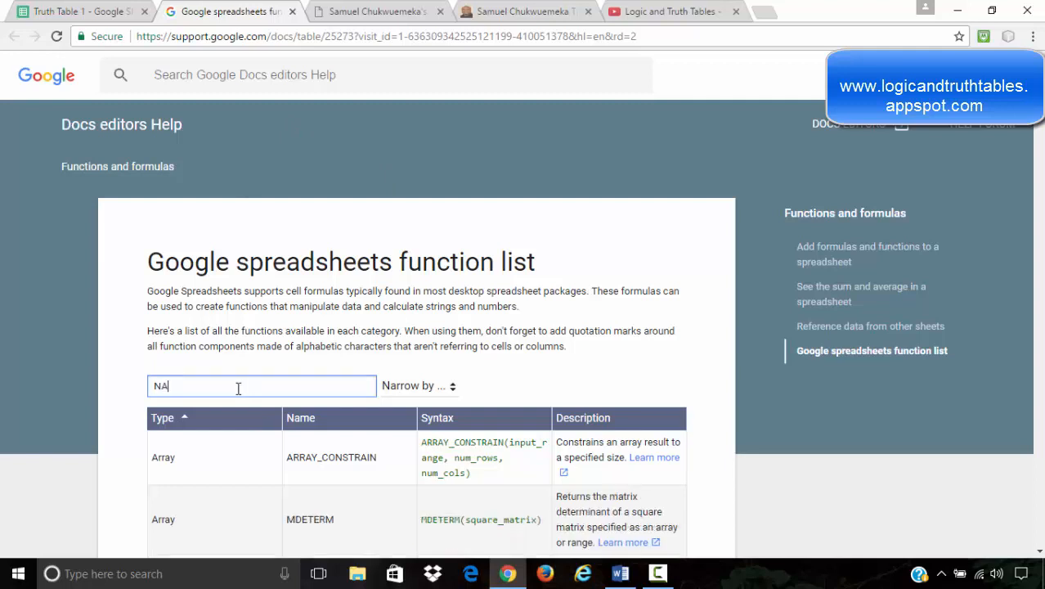
{"action": "key", "text": "BackSpace"}
{"action": "key", "text": "BackSpace"}
{"action": "key", "text": "BackSpace"}
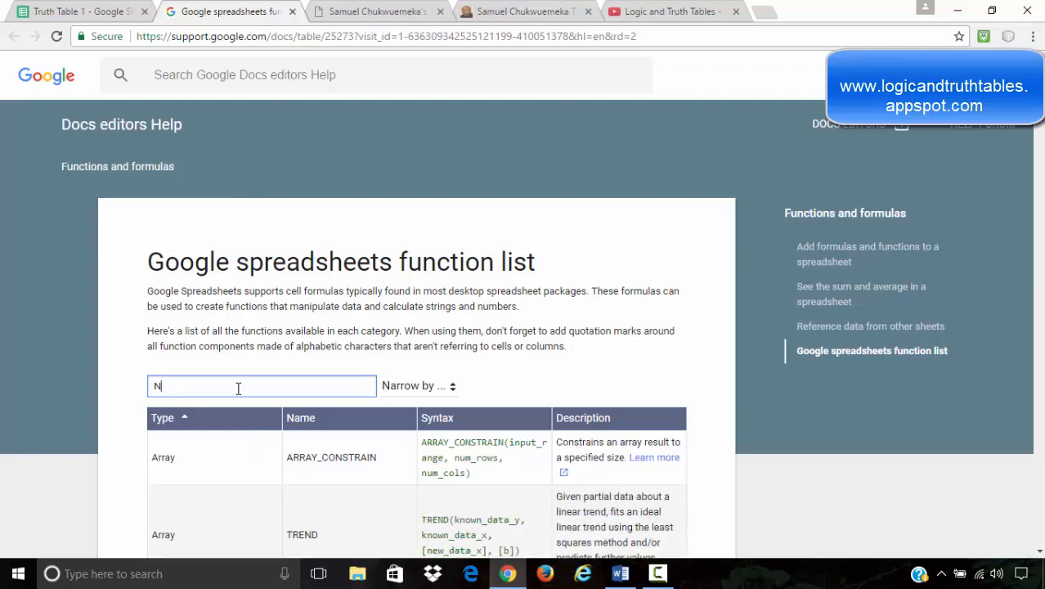
{"action": "type", "text": "negation"}
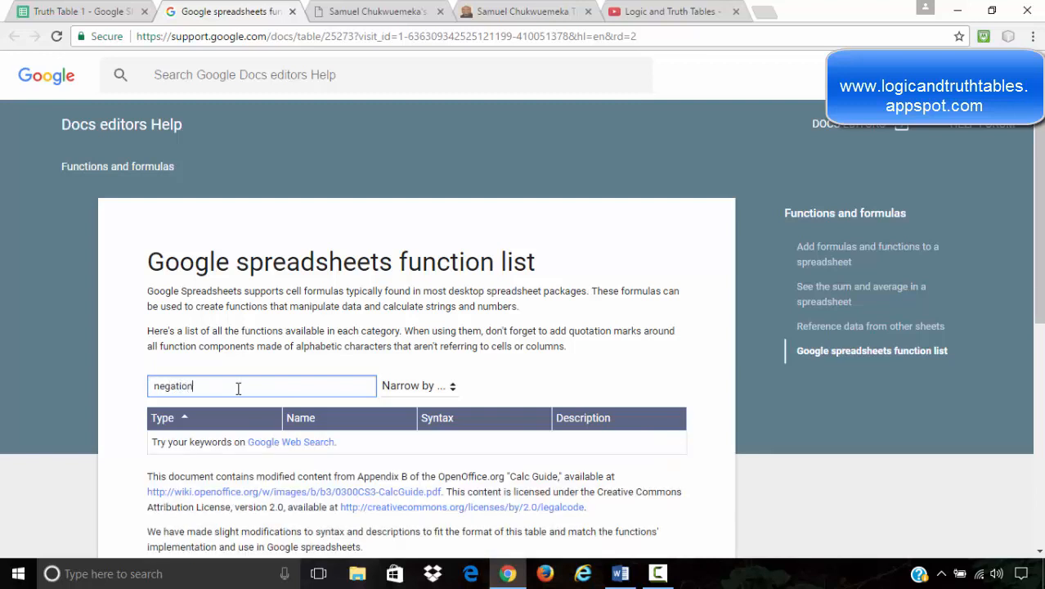
- Filter the function list by "not" instead and look through the matching functions
{"action": "key", "text": "BackSpace"}
{"action": "key", "text": "BackSpace"}
{"action": "key", "text": "BackSpace"}
{"action": "key", "text": "BackSpace"}
{"action": "key", "text": "BackSpace"}
{"action": "key", "text": "BackSpace"}
{"action": "key", "text": "BackSpace"}
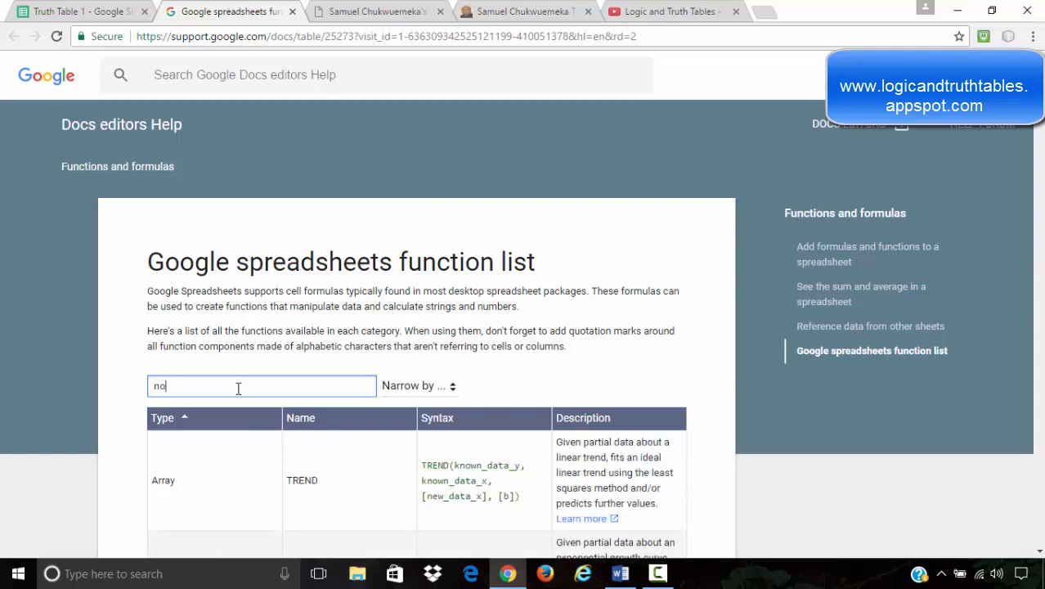
{"action": "type", "text": "ot"}
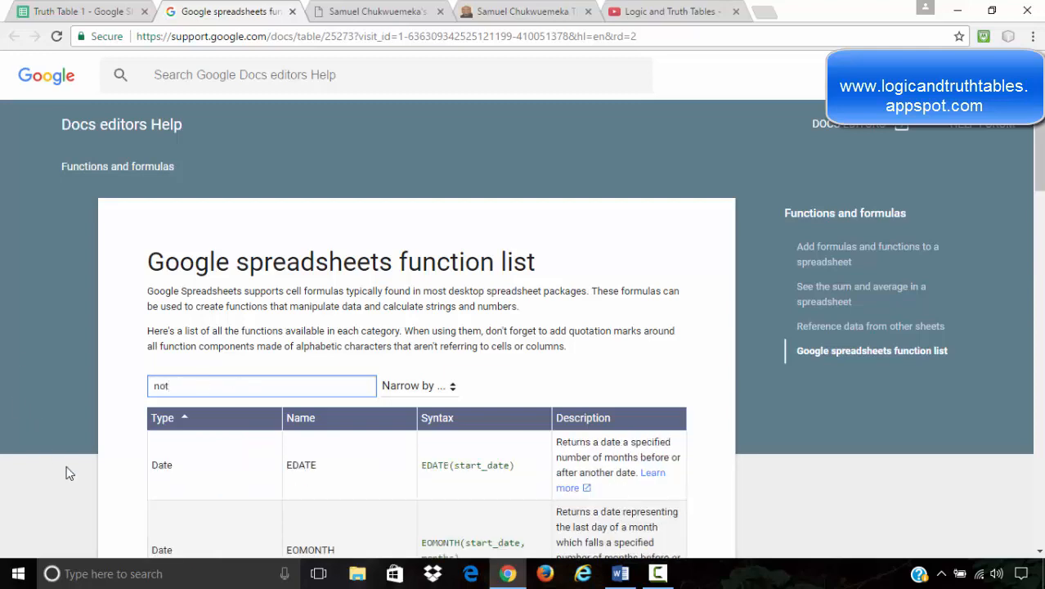
{"action": "scroll", "coordinate": [71, 468], "scroll_direction": "down", "scroll_amount": 3}
{"action": "scroll", "coordinate": [290, 405], "scroll_direction": "up", "scroll_amount": 3}
- Filter the function list by "logic" and examine the names and syntax of the logical functions
{"action": "key", "text": "BackSpace"}
{"action": "key", "text": "BackSpace"}
{"action": "key", "text": "BackSpace"}
{"action": "type", "text": "logic"}
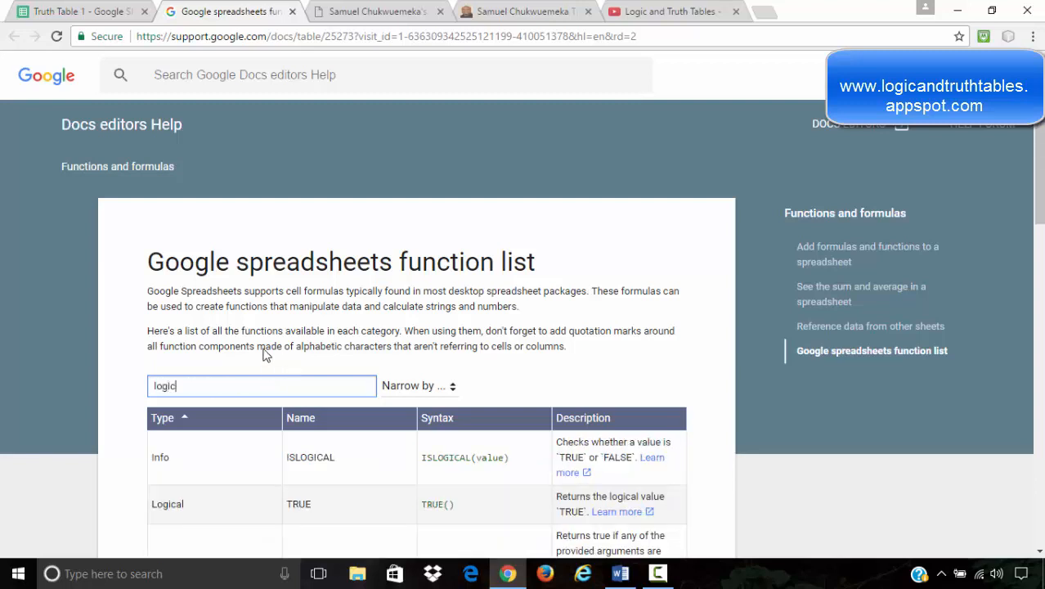
{"action": "scroll", "coordinate": [263, 353], "scroll_direction": "down", "scroll_amount": 3}
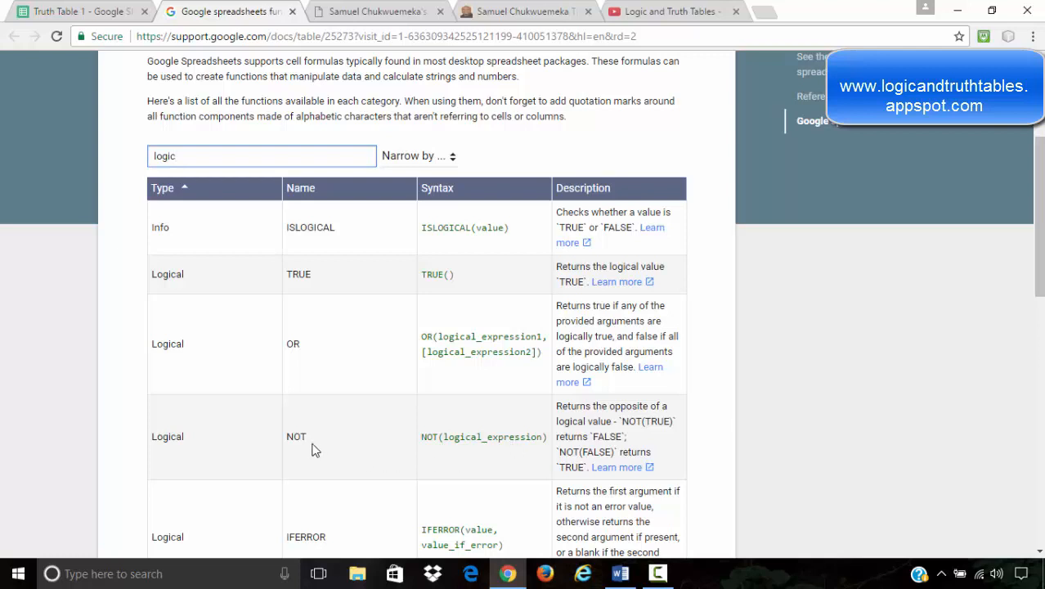
{"action": "scroll", "coordinate": [353, 441], "scroll_direction": "down", "scroll_amount": 1}
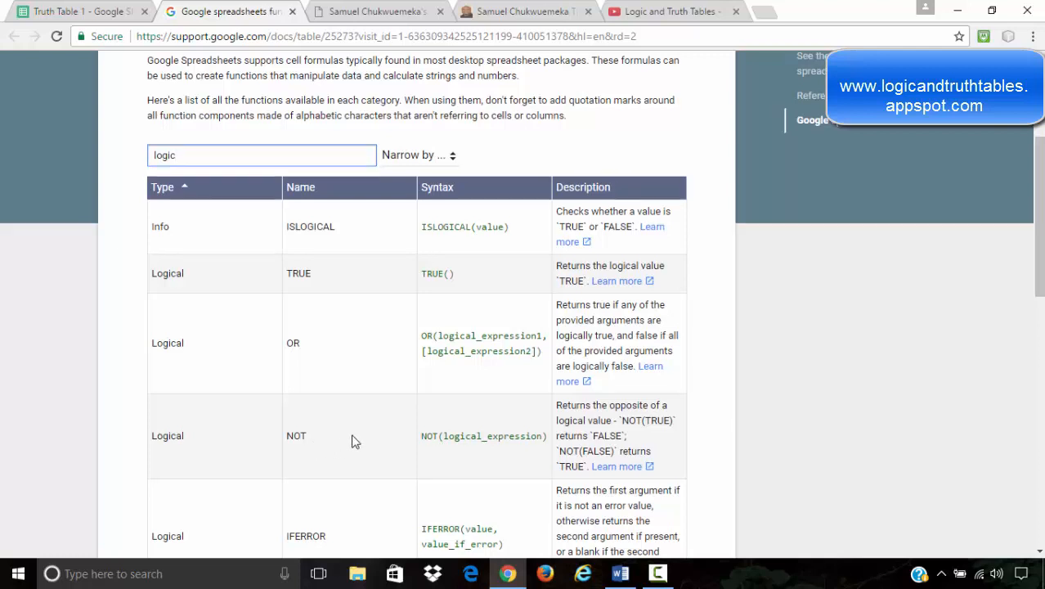
- Review the remaining logical functions down to AND in the function list and return to the Truth Table 1 spreadsheet
{"action": "scroll", "coordinate": [353, 441], "scroll_direction": "down", "scroll_amount": 5}
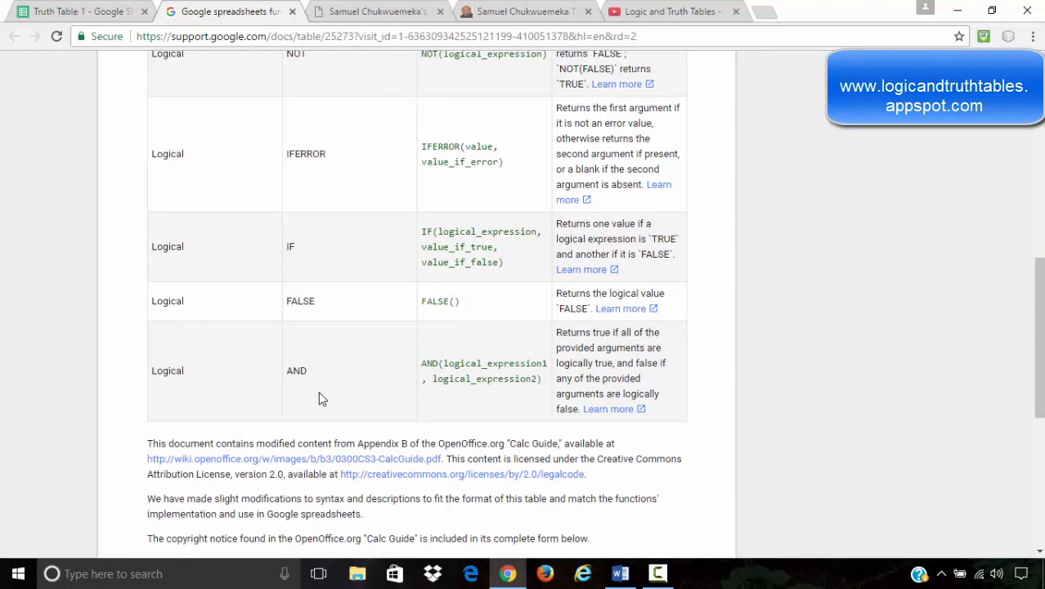
{"action": "scroll", "coordinate": [409, 415], "scroll_direction": "up", "scroll_amount": 7}
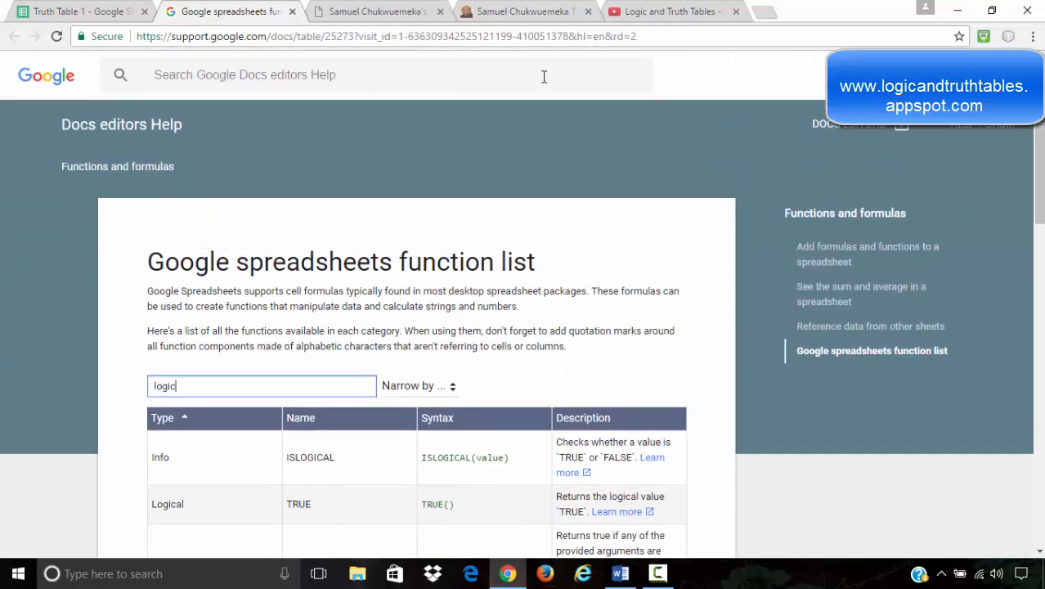
{"action": "left_click", "coordinate": [73, 10]}
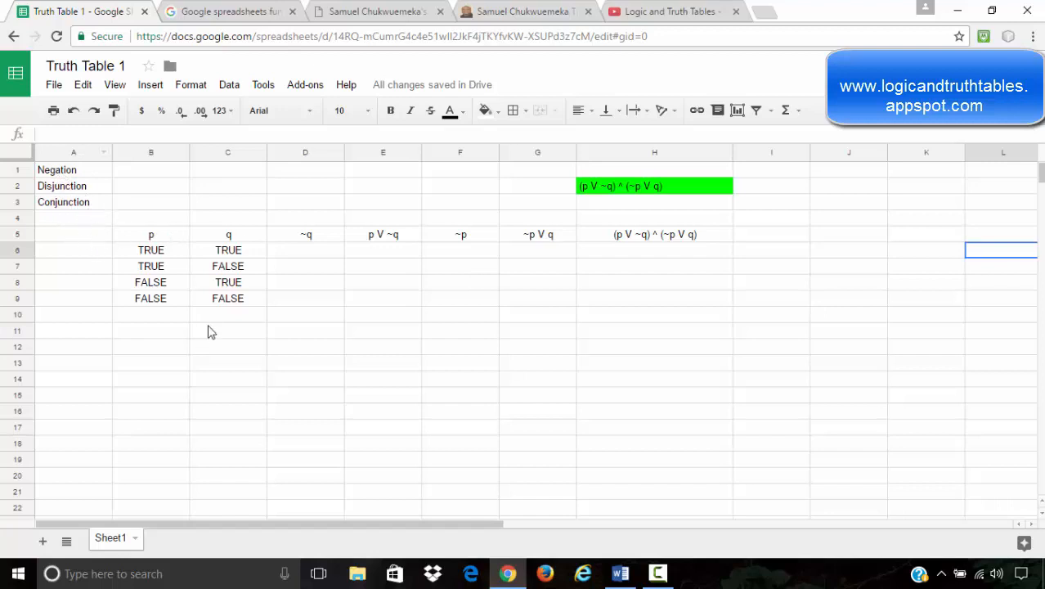
- Enter =NOT(C6) in D6 under ~q and fill the formula down to D9
{"action": "left_click", "coordinate": [307, 253]}
{"action": "type", "text": "="}
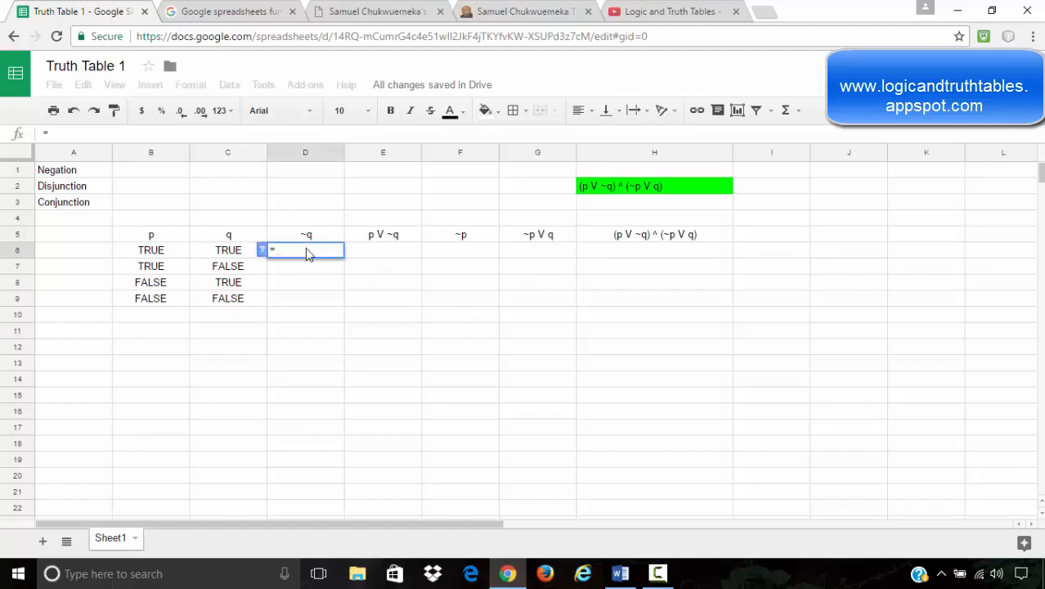
{"action": "type", "text": "not"}
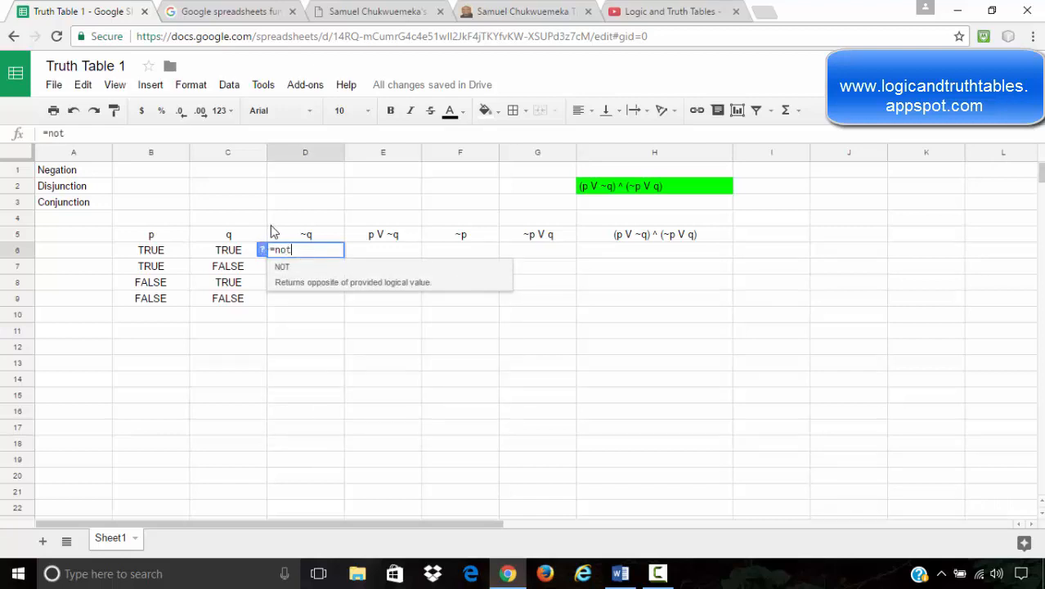
{"action": "left_click", "coordinate": [301, 272]}
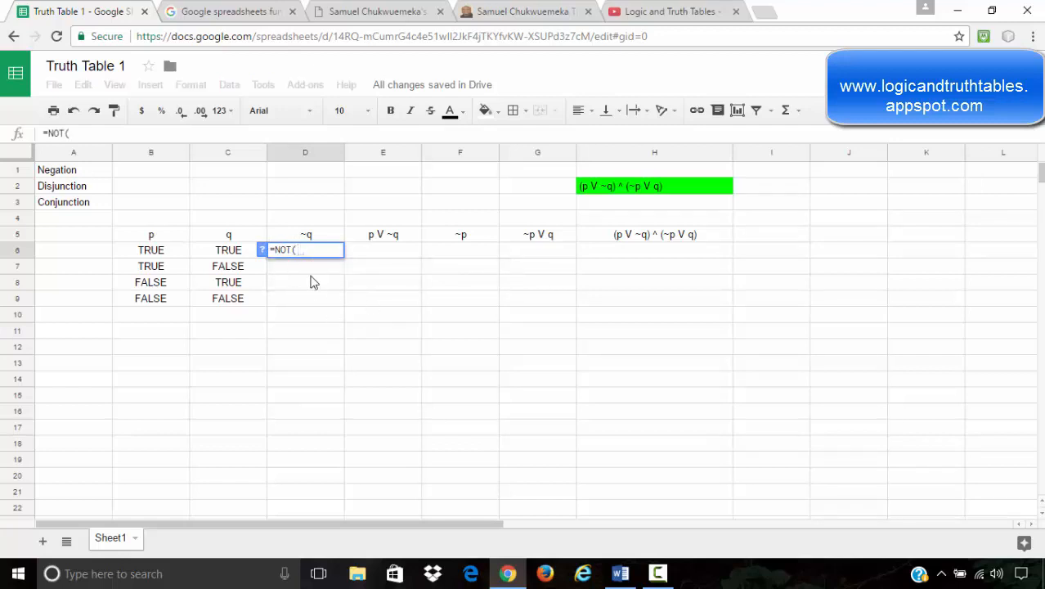
{"action": "left_click", "coordinate": [233, 258]}
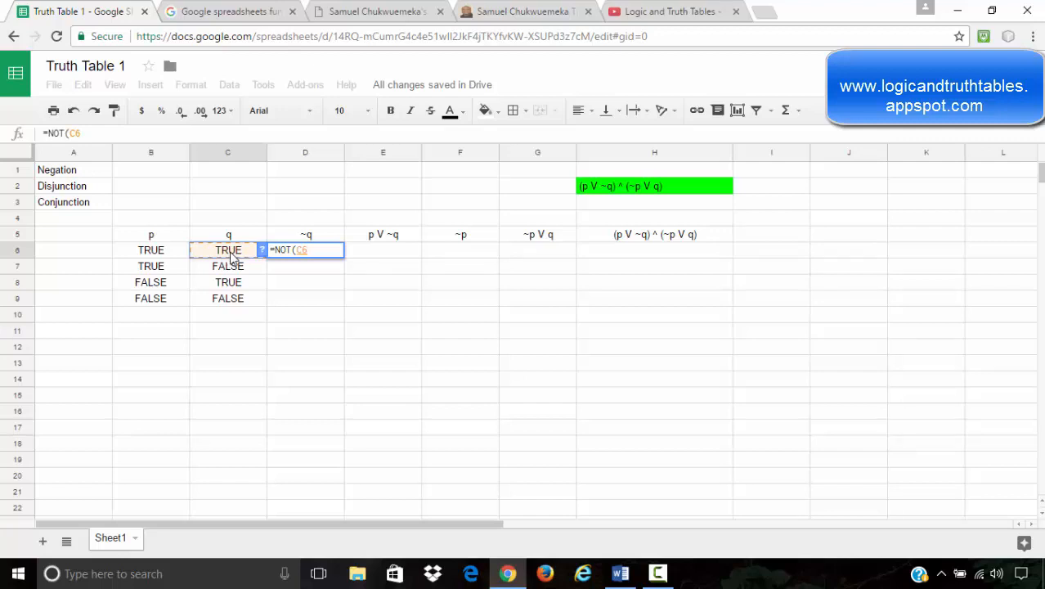
{"action": "type", "text": ")"}
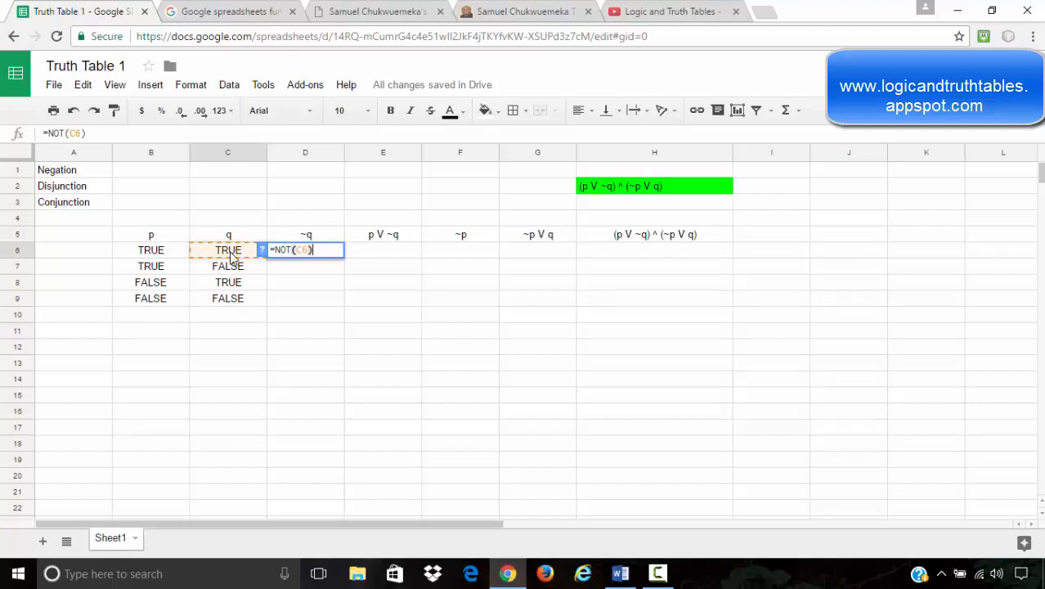
{"action": "key", "text": "Return"}
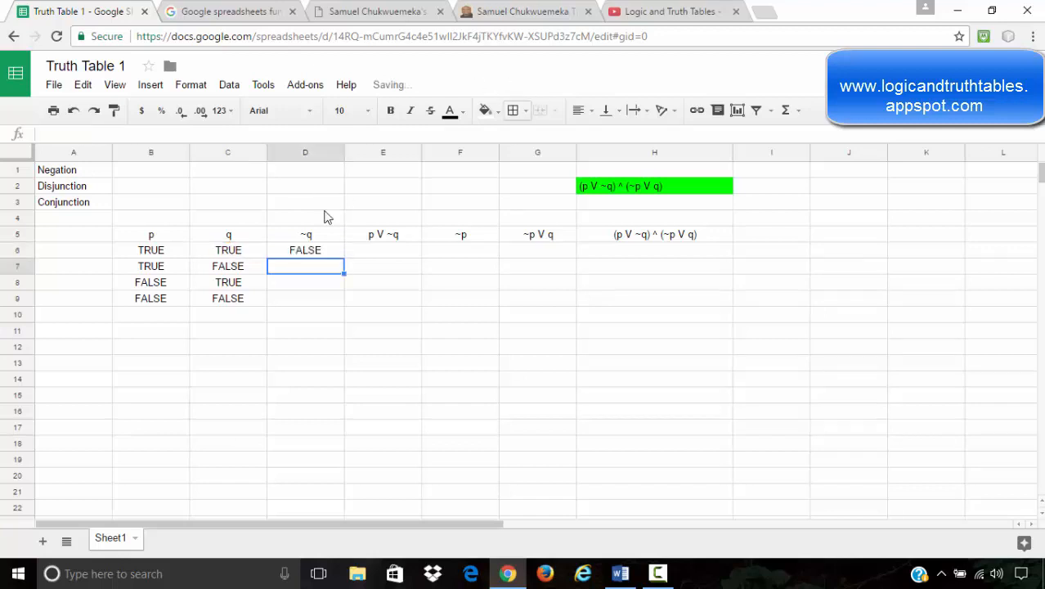
{"action": "left_click", "coordinate": [335, 251]}
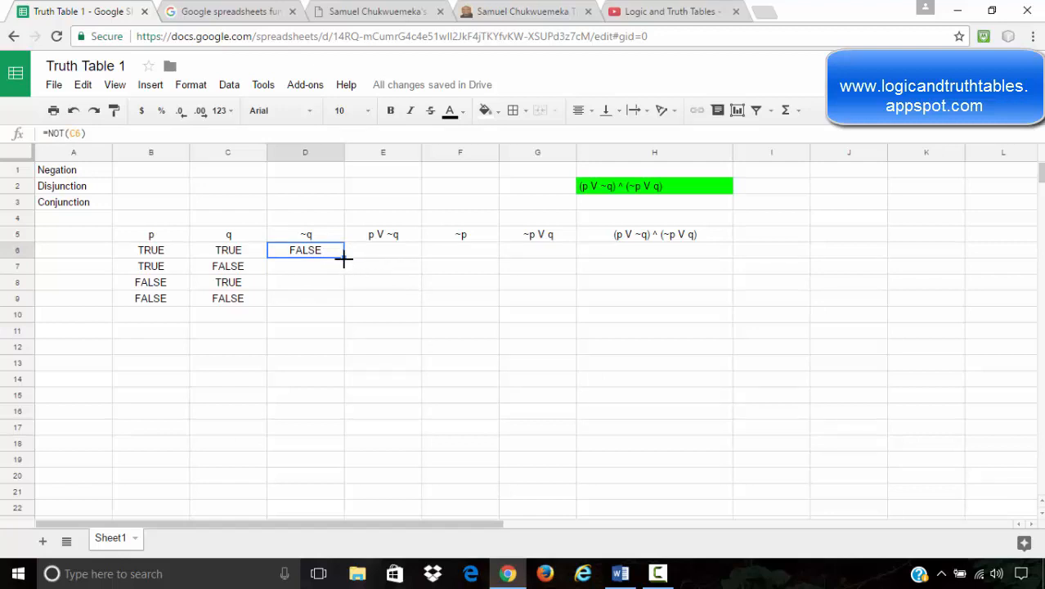
{"action": "left_click_drag", "start_coordinate": [345, 257], "coordinate": [352, 298]}
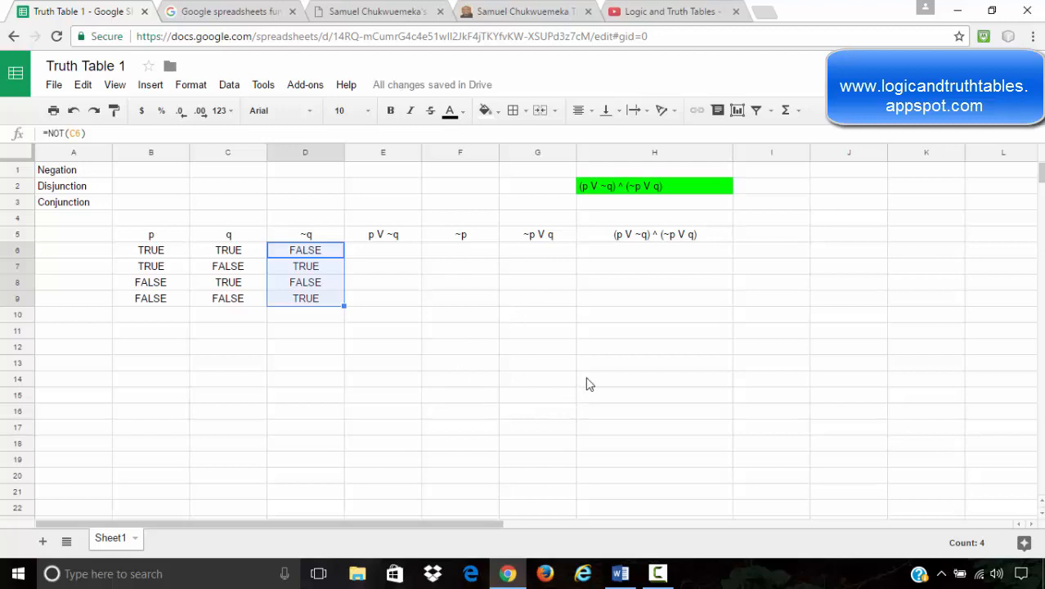
- Enter =OR(B6,D6) in E6 under p V ~q and fill the formula down to E9
{"action": "left_click", "coordinate": [388, 250]}
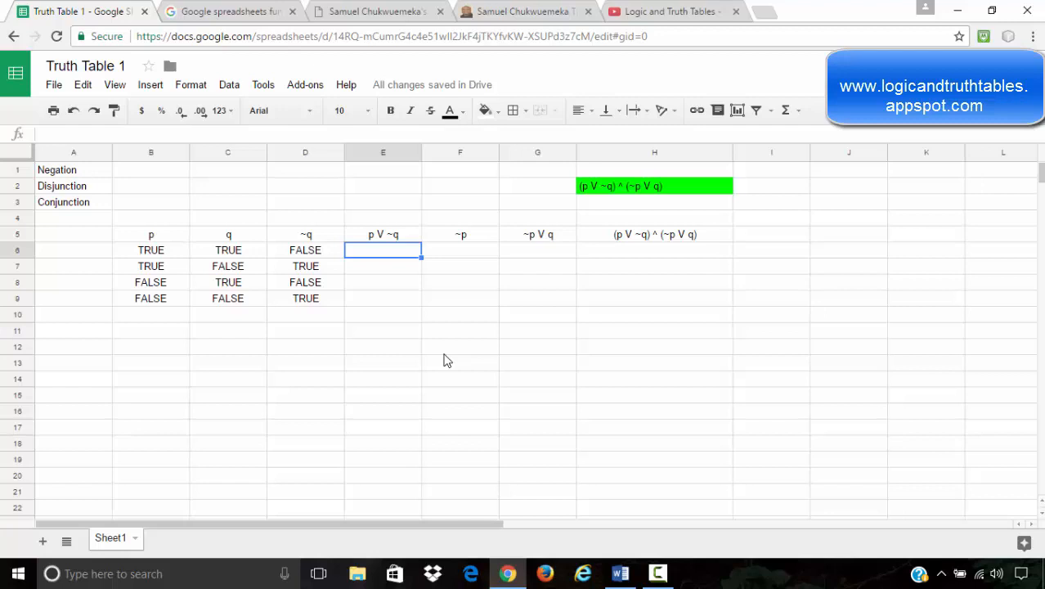
{"action": "type", "text": "="}
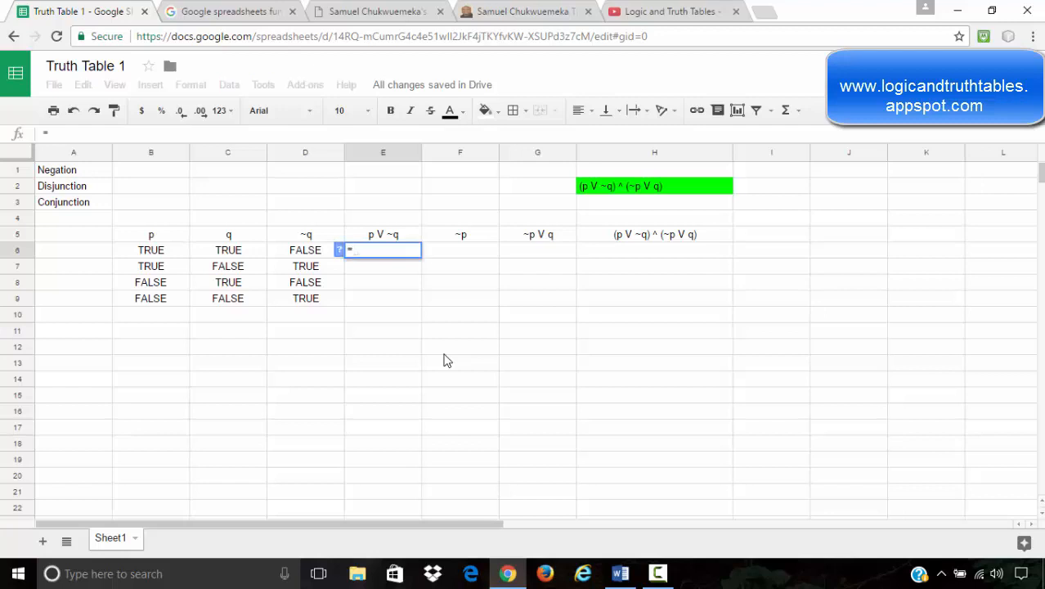
{"action": "type", "text": "or"}
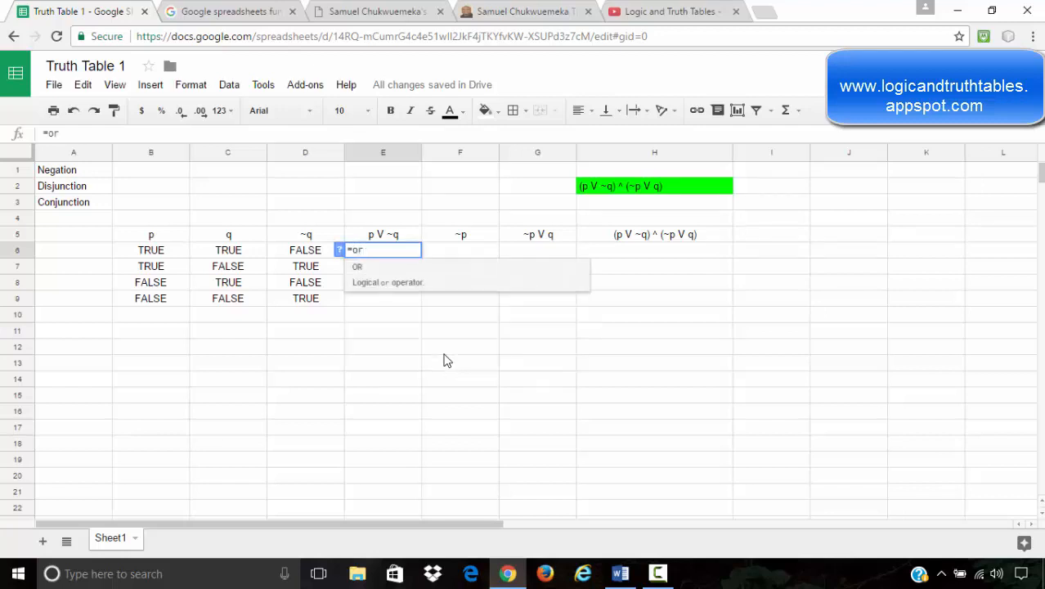
{"action": "left_click", "coordinate": [401, 284]}
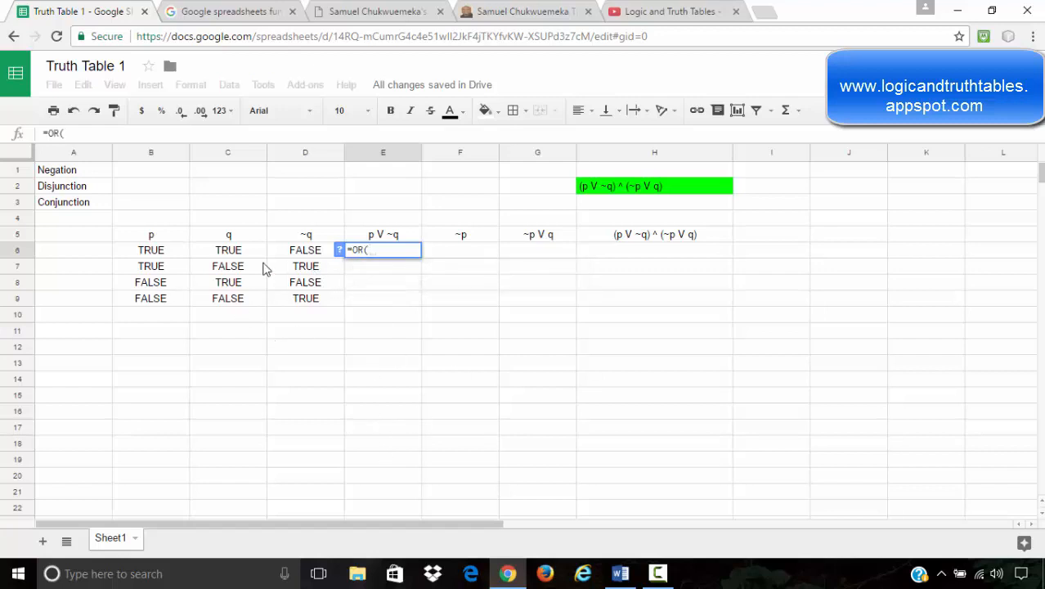
{"action": "left_click", "coordinate": [170, 256]}
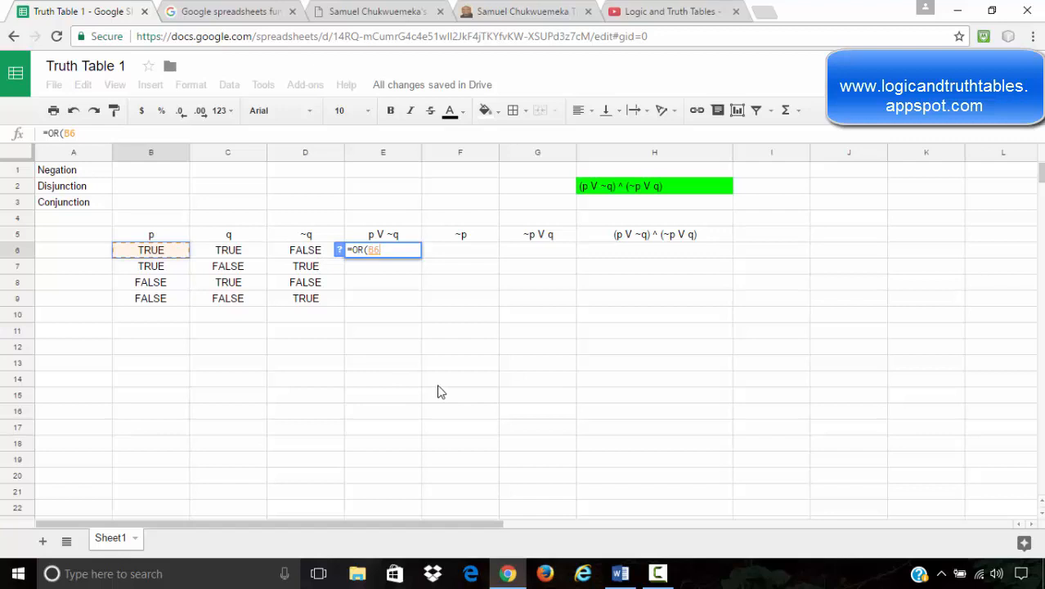
{"action": "type", "text": ","}
{"action": "left_click", "coordinate": [307, 255]}
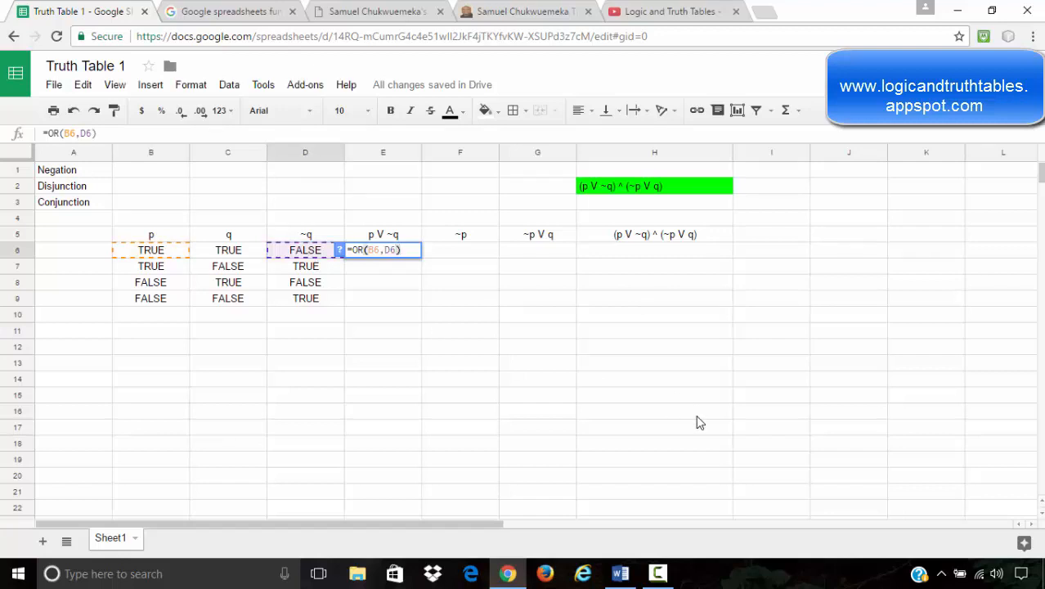
{"action": "key", "text": "Return"}
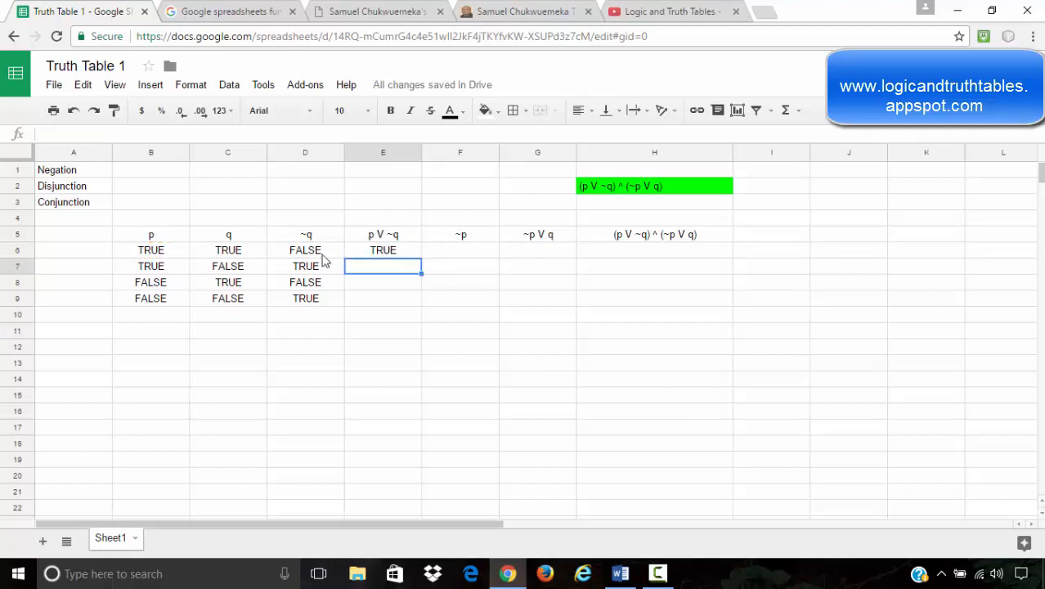
{"action": "left_click", "coordinate": [408, 255]}
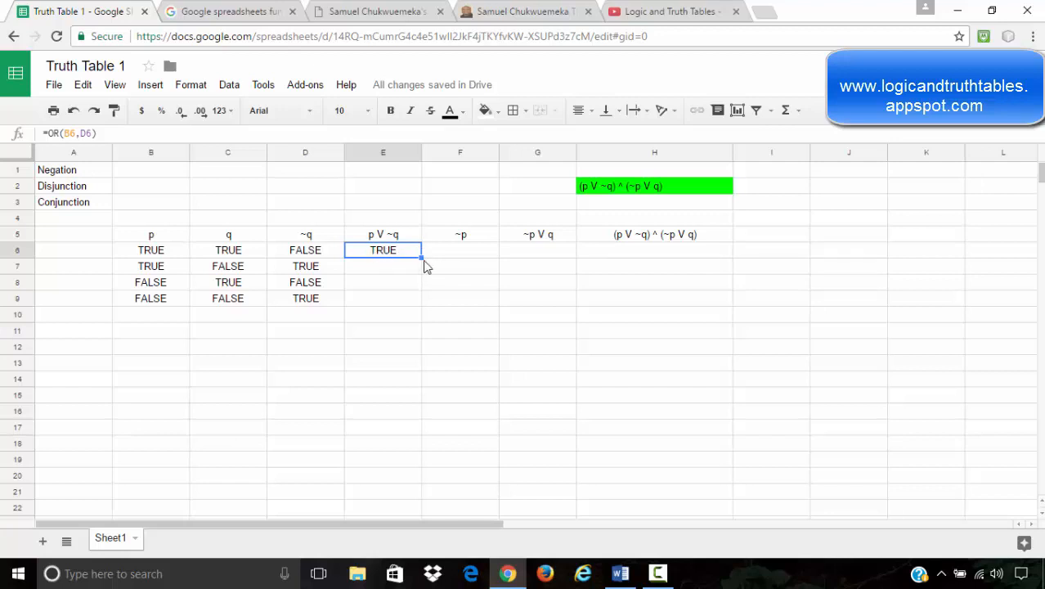
{"action": "left_click_drag", "start_coordinate": [421, 256], "coordinate": [418, 301]}
{"action": "left_click_drag", "start_coordinate": [419, 301], "coordinate": [422, 304]}
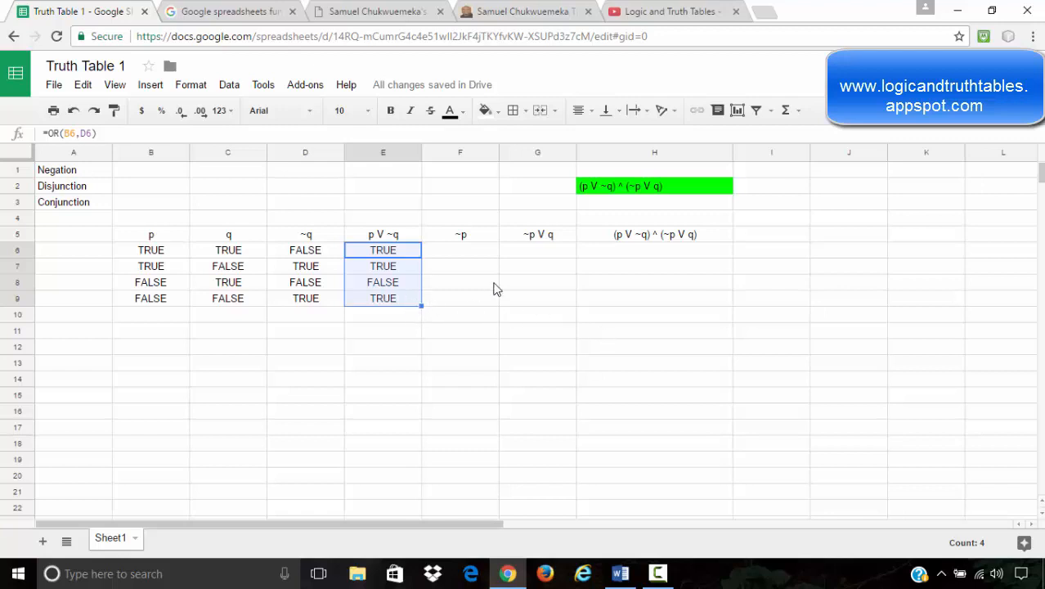
- Enter =NOT(B6) in F6 under ~p and fill the formula down to F9
{"action": "left_click", "coordinate": [470, 255]}
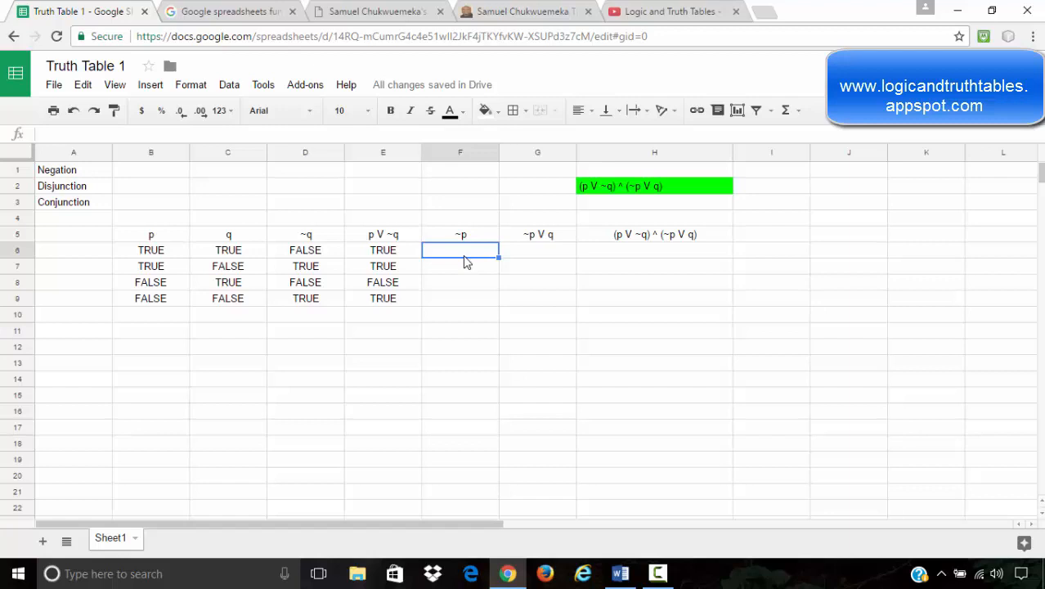
{"action": "type", "text": "="}
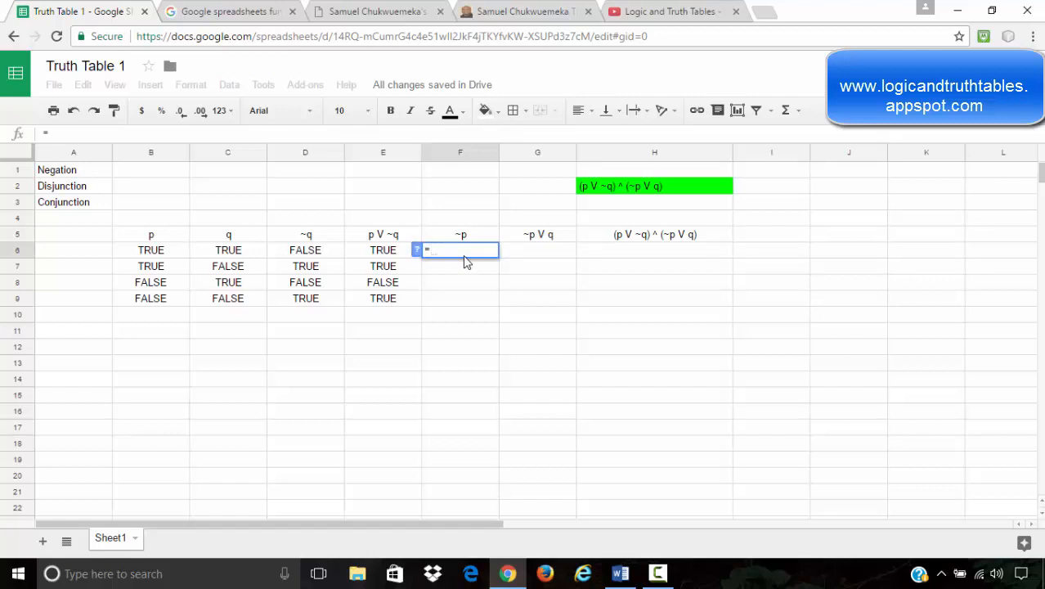
{"action": "type", "text": "not"}
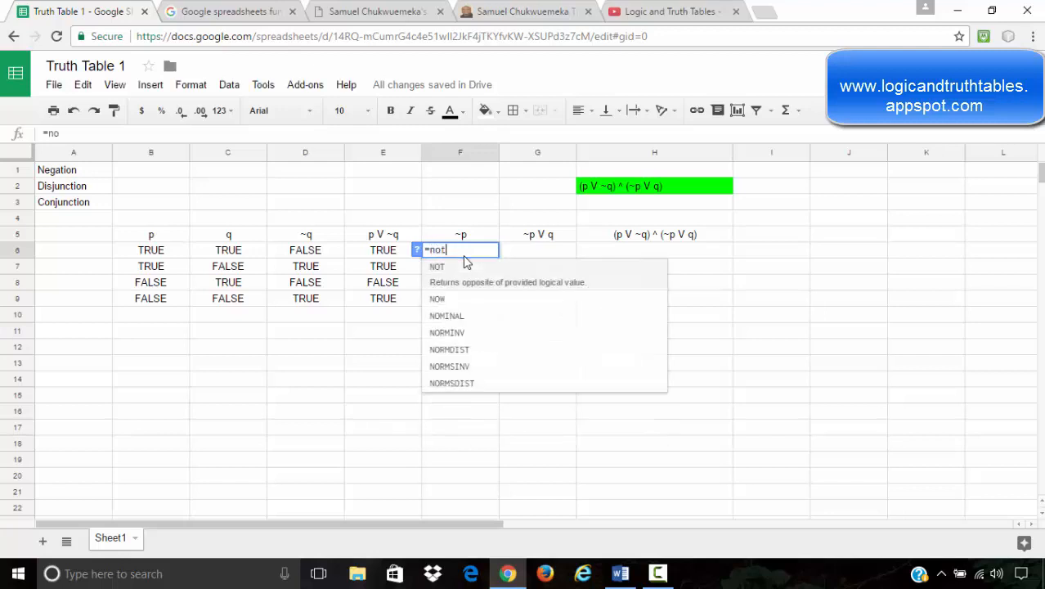
{"action": "left_click", "coordinate": [474, 272]}
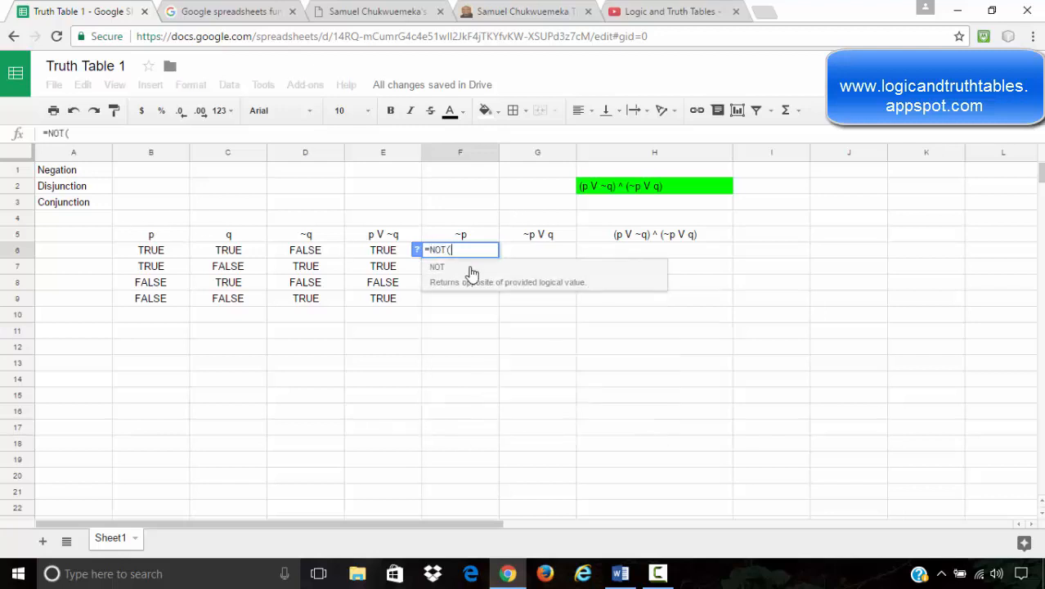
{"action": "left_click", "coordinate": [161, 254]}
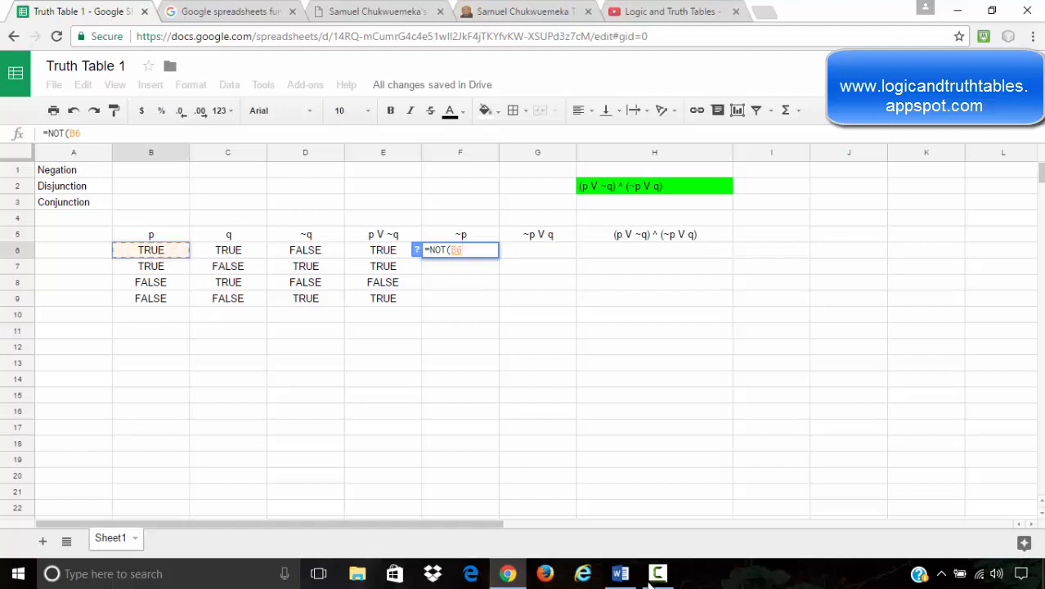
{"action": "type", "text": ")"}
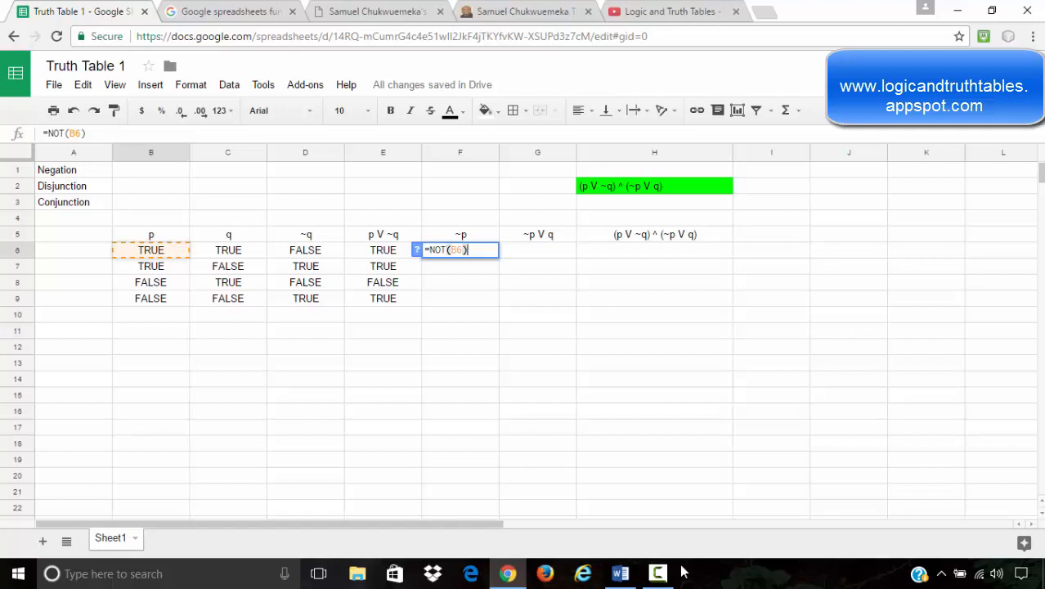
{"action": "key", "text": "Return"}
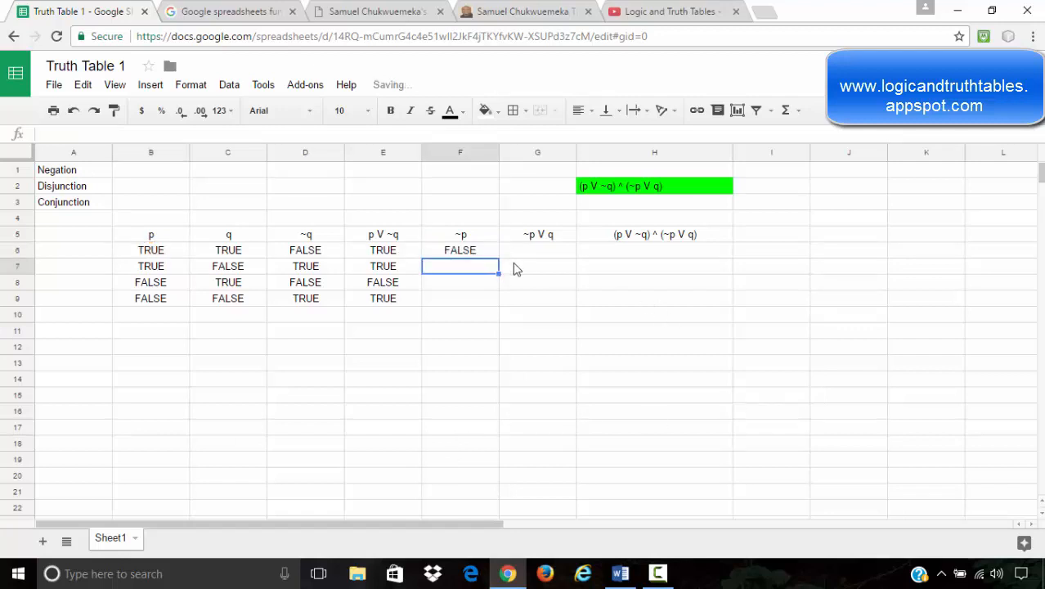
{"action": "left_click", "coordinate": [492, 250]}
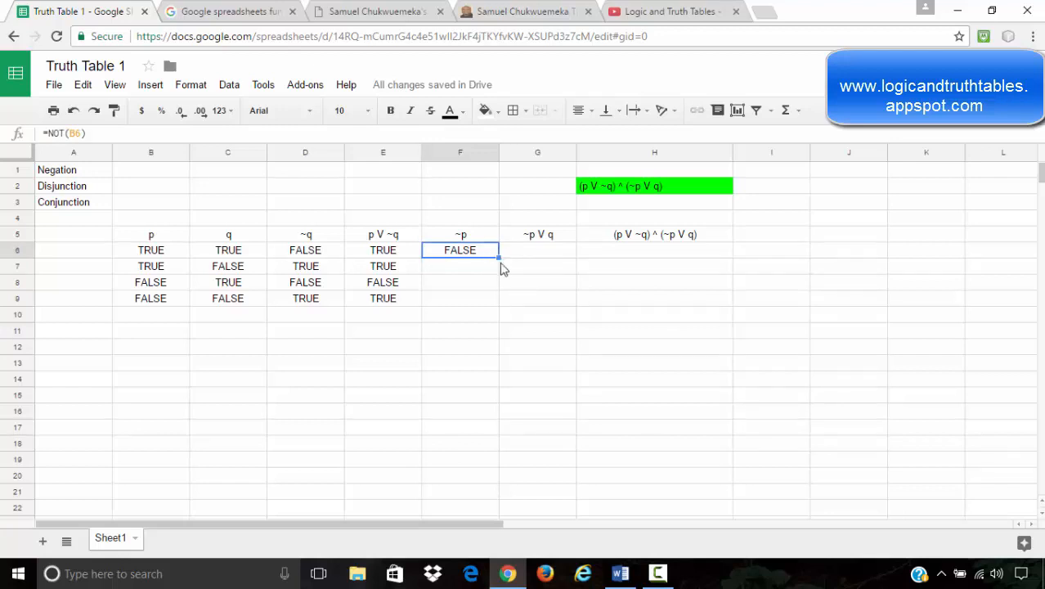
{"action": "left_click_drag", "start_coordinate": [499, 259], "coordinate": [493, 301]}
{"action": "left_click_drag", "start_coordinate": [493, 302], "coordinate": [495, 306]}
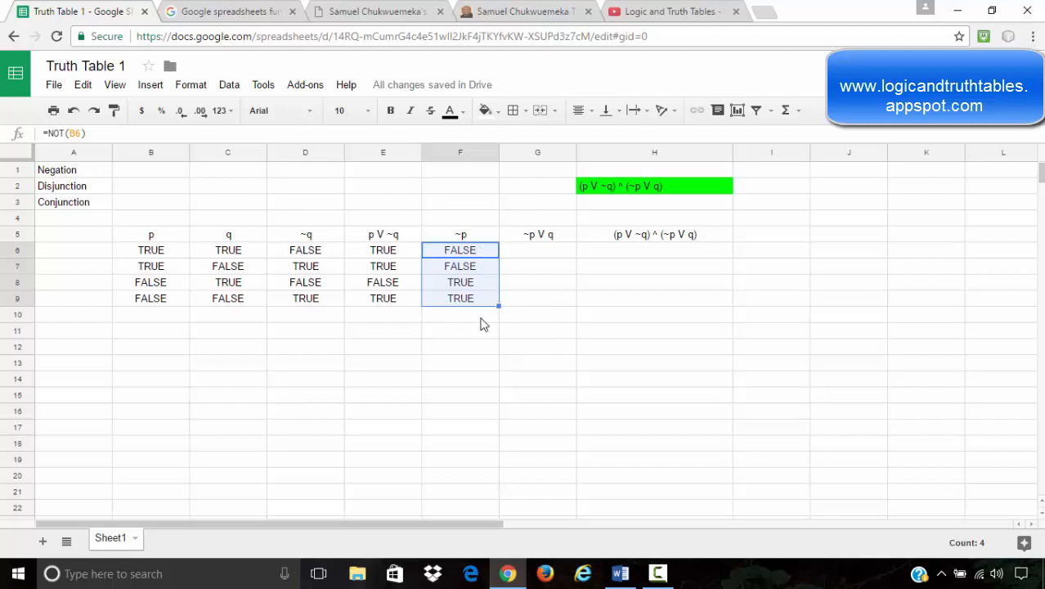
- Enter =OR(F6,C6) in G6 under ~p V q and fill the formula down to G9
{"action": "left_click", "coordinate": [528, 242]}
{"action": "left_click", "coordinate": [532, 251]}
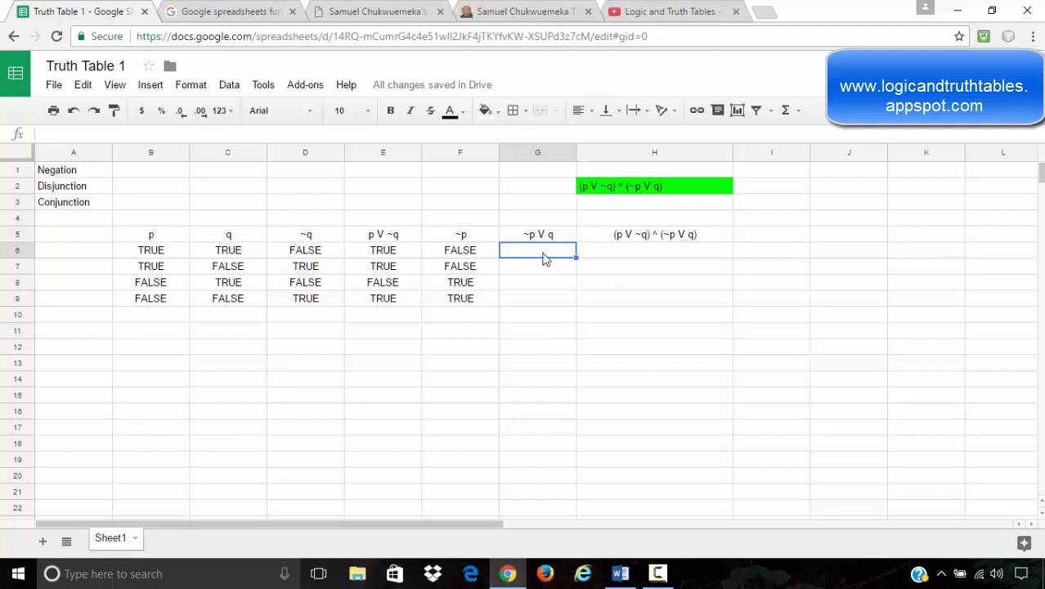
{"action": "type", "text": "="}
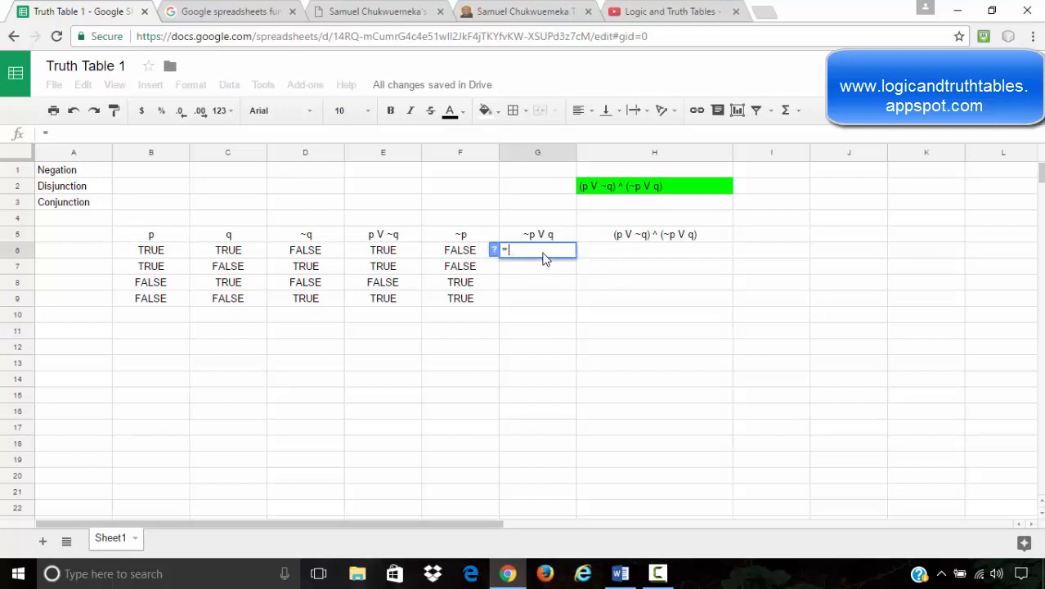
{"action": "type", "text": "or"}
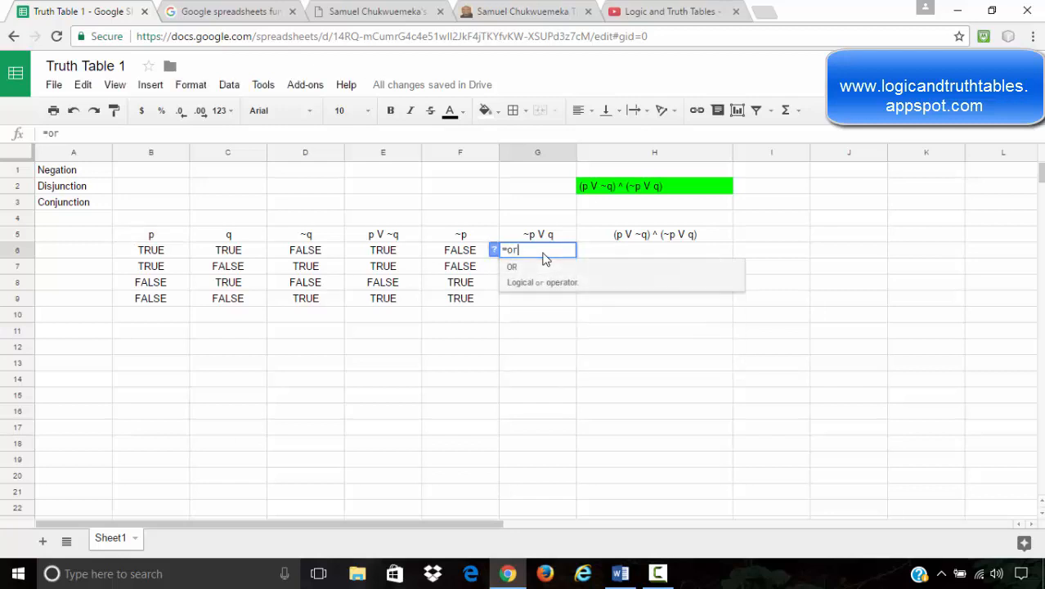
{"action": "left_click", "coordinate": [534, 278]}
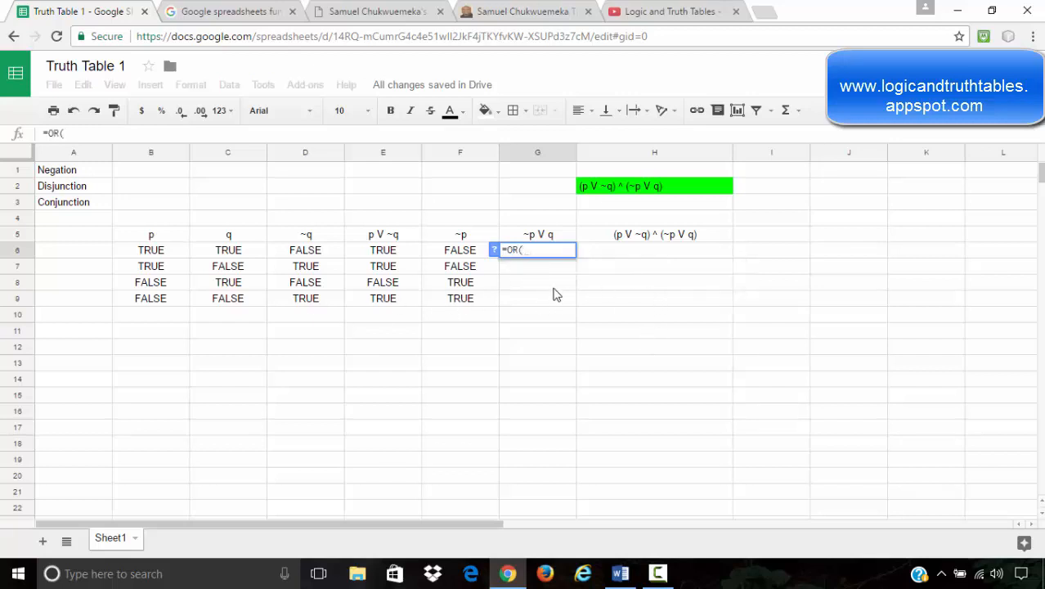
{"action": "left_click", "coordinate": [459, 254]}
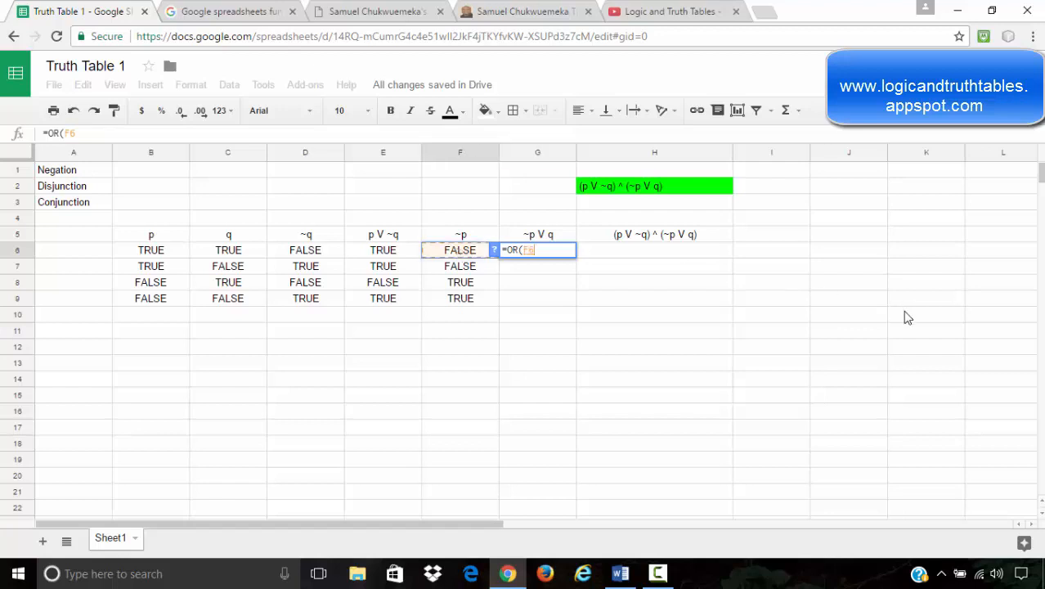
{"action": "type", "text": ","}
{"action": "left_click", "coordinate": [241, 256]}
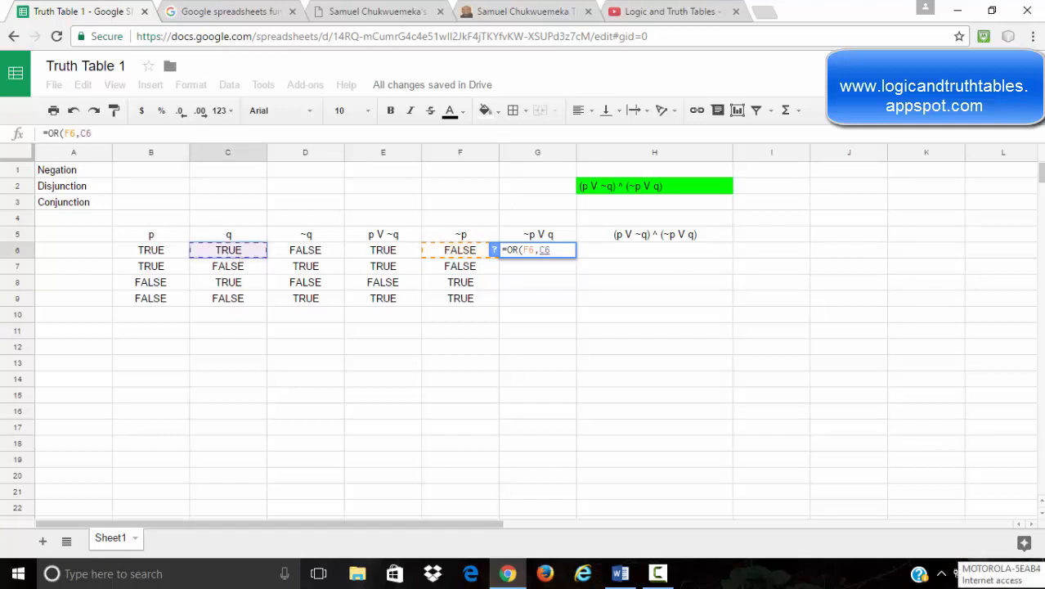
{"action": "type", "text": ")"}
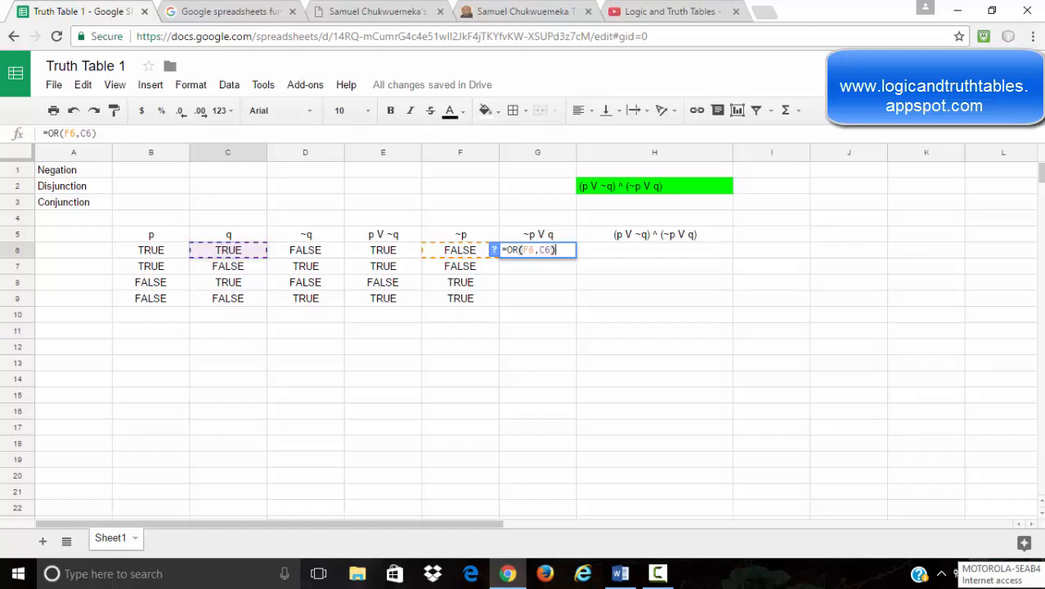
{"action": "key", "text": "Return"}
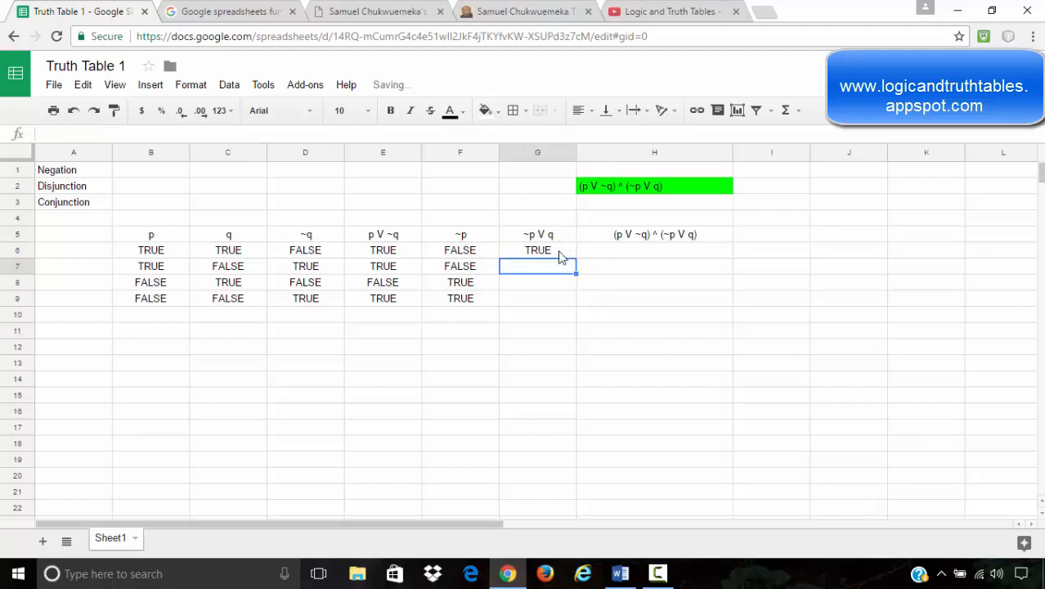
{"action": "left_click", "coordinate": [560, 255]}
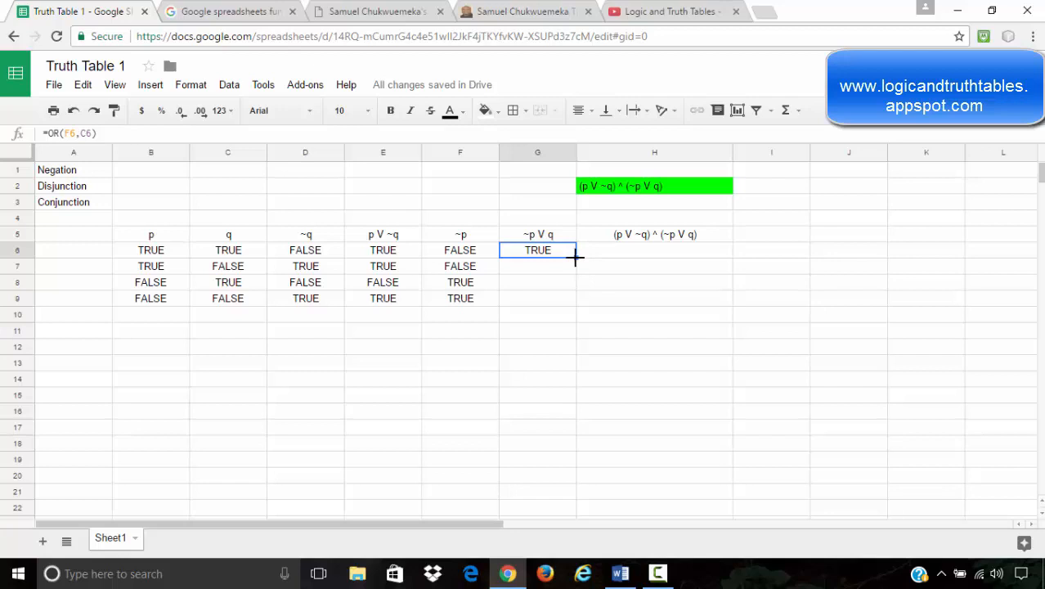
{"action": "left_click_drag", "start_coordinate": [575, 256], "coordinate": [570, 299]}
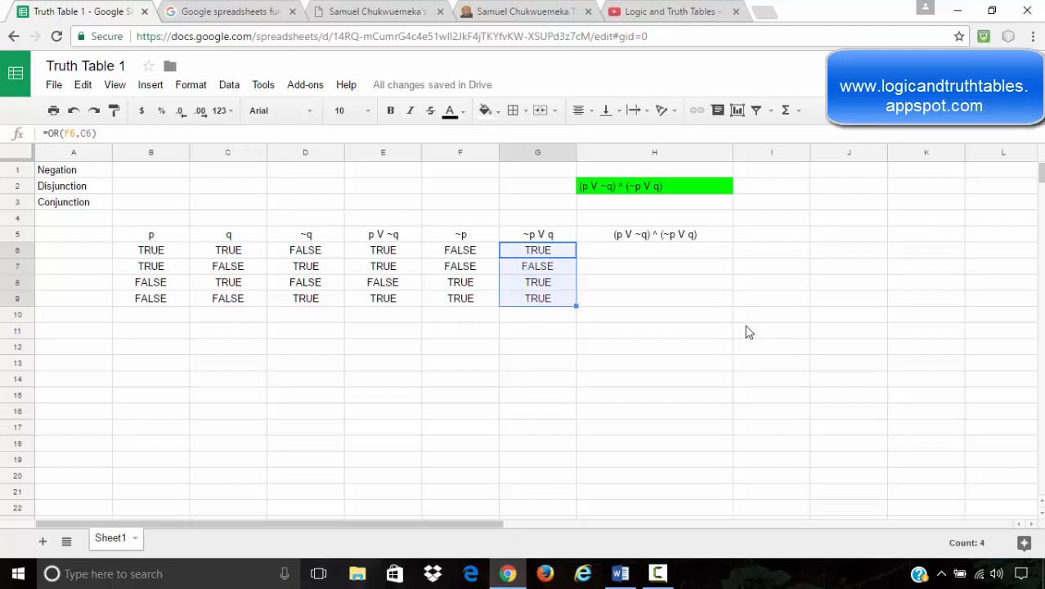
- Enter =AND(E6,G6) in H6 under (p V ~q) ^ (~p V q) and fill the formula down to H9
{"action": "left_click", "coordinate": [629, 253]}
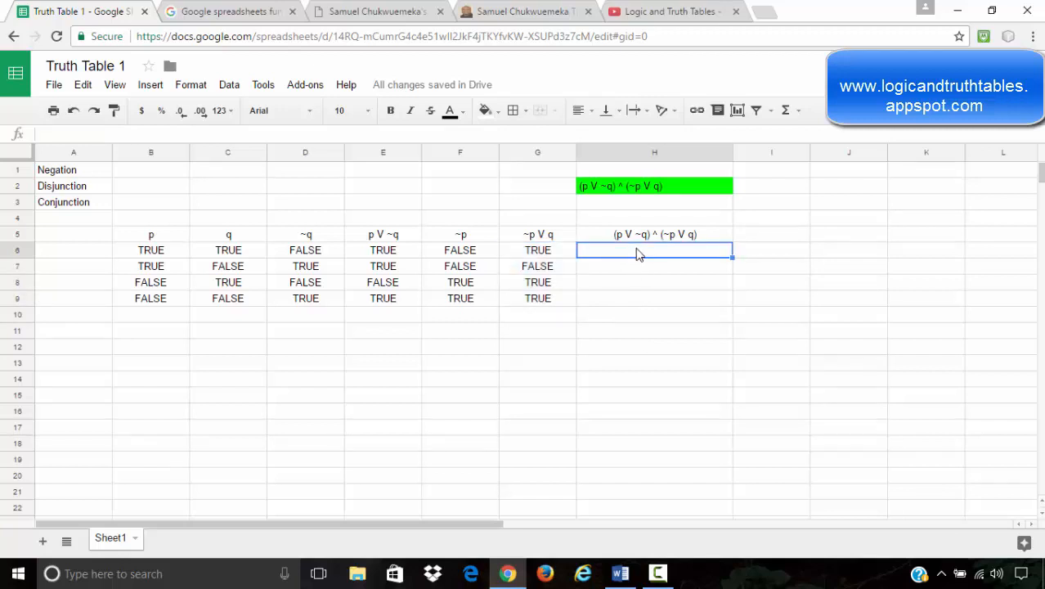
{"action": "type", "text": "="}
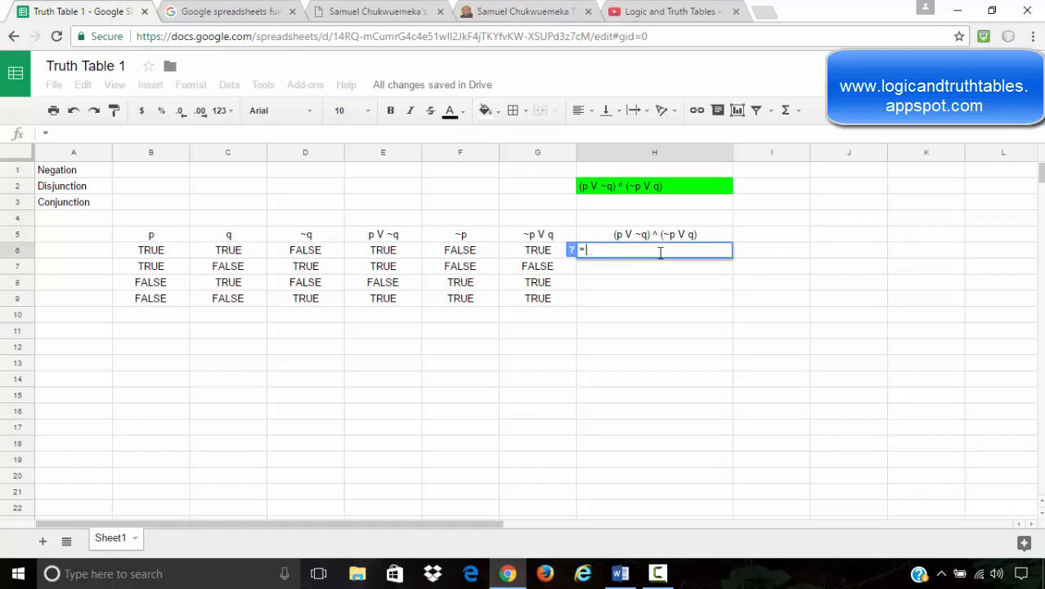
{"action": "type", "text": "and"}
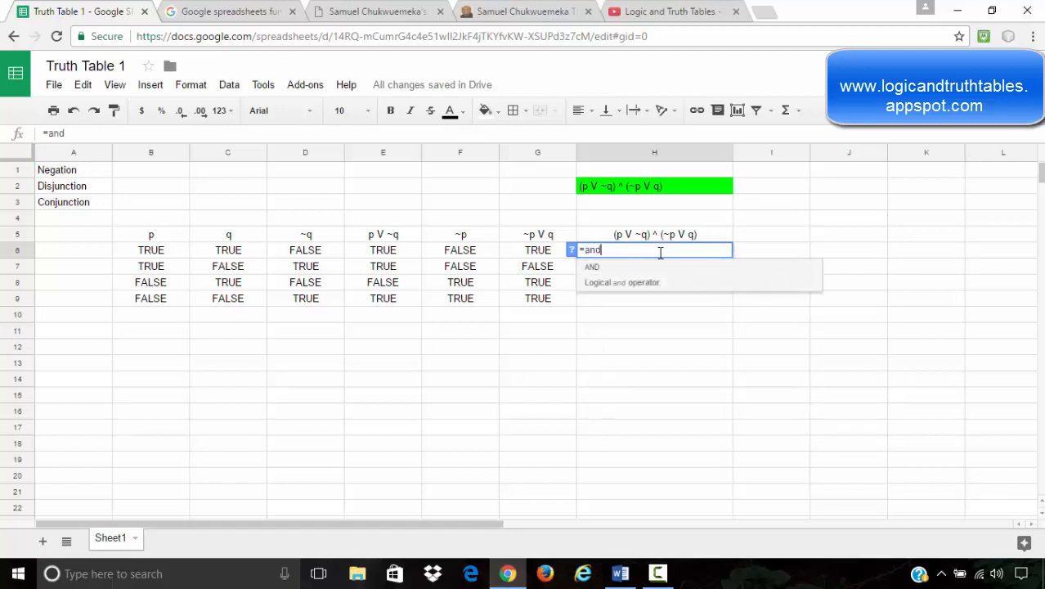
{"action": "left_click", "coordinate": [603, 277]}
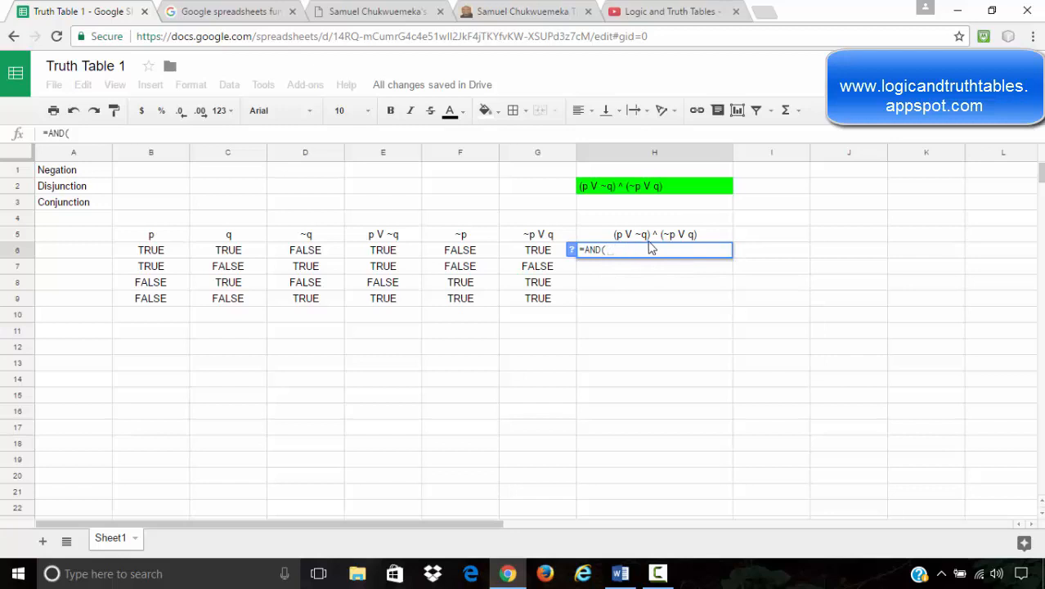
{"action": "left_click", "coordinate": [400, 254]}
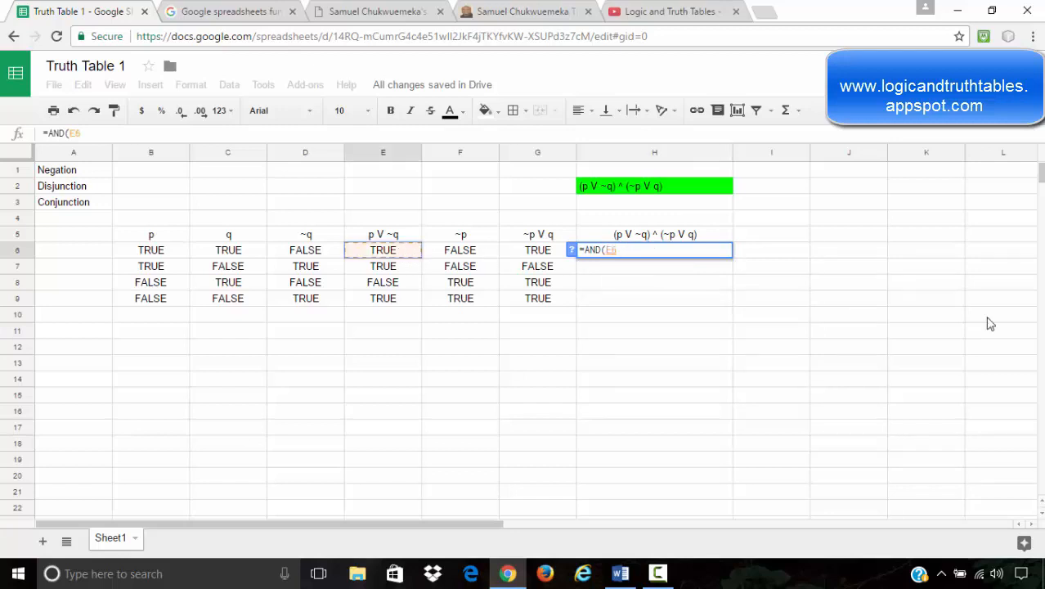
{"action": "type", "text": ","}
{"action": "left_click", "coordinate": [540, 256]}
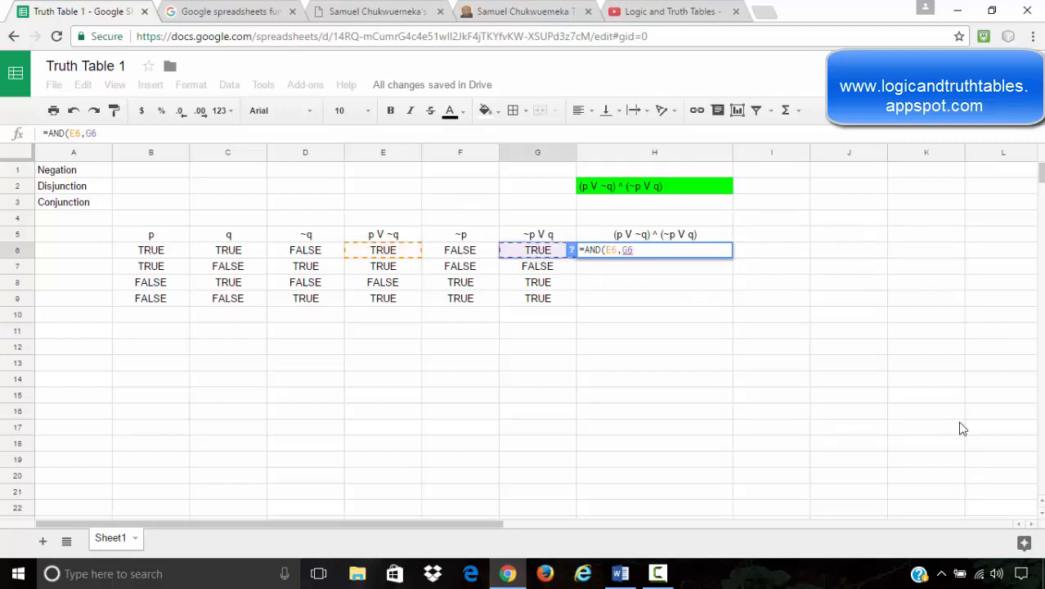
{"action": "type", "text": ")"}
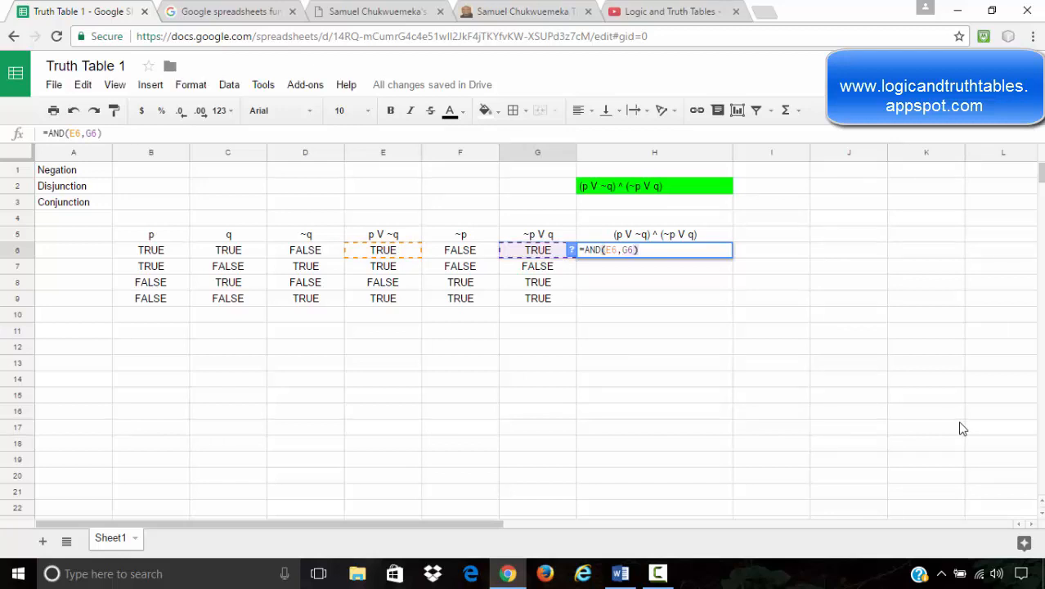
{"action": "key", "text": "Return"}
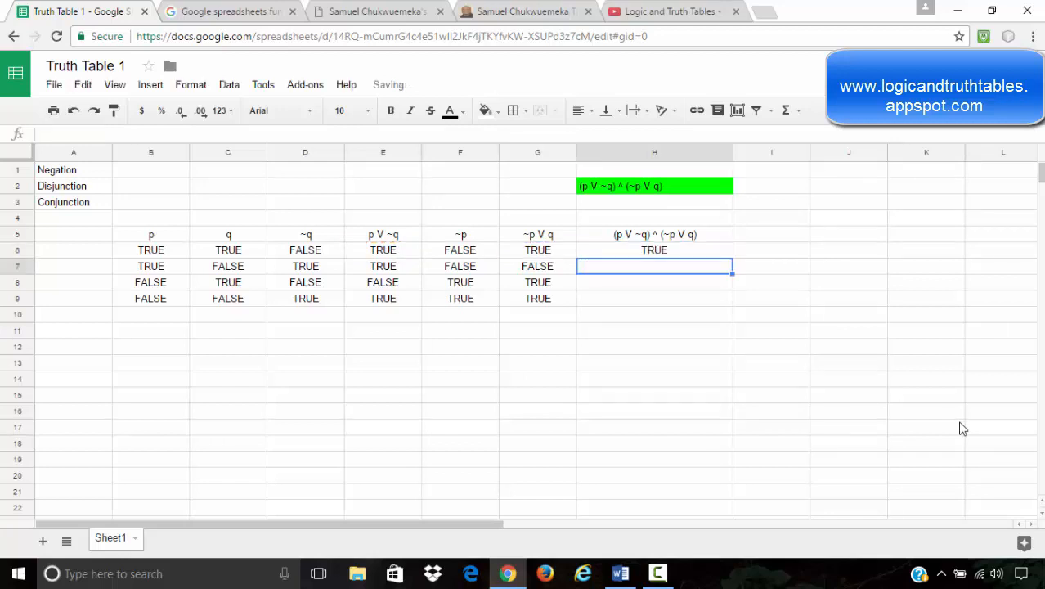
{"action": "left_click", "coordinate": [698, 253]}
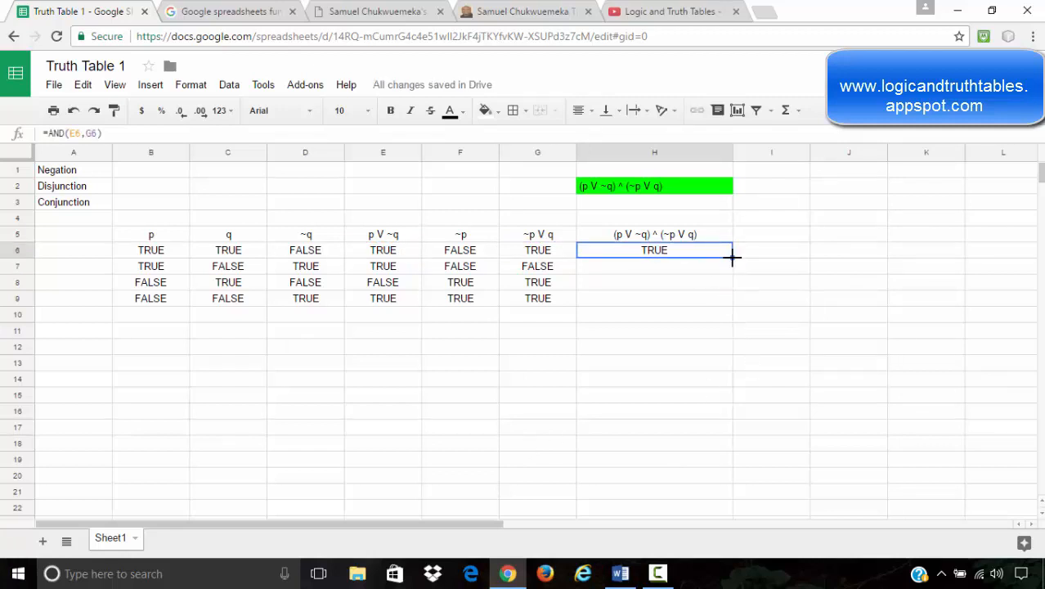
{"action": "left_click_drag", "start_coordinate": [732, 259], "coordinate": [730, 298]}
{"action": "left_click", "coordinate": [818, 351]}
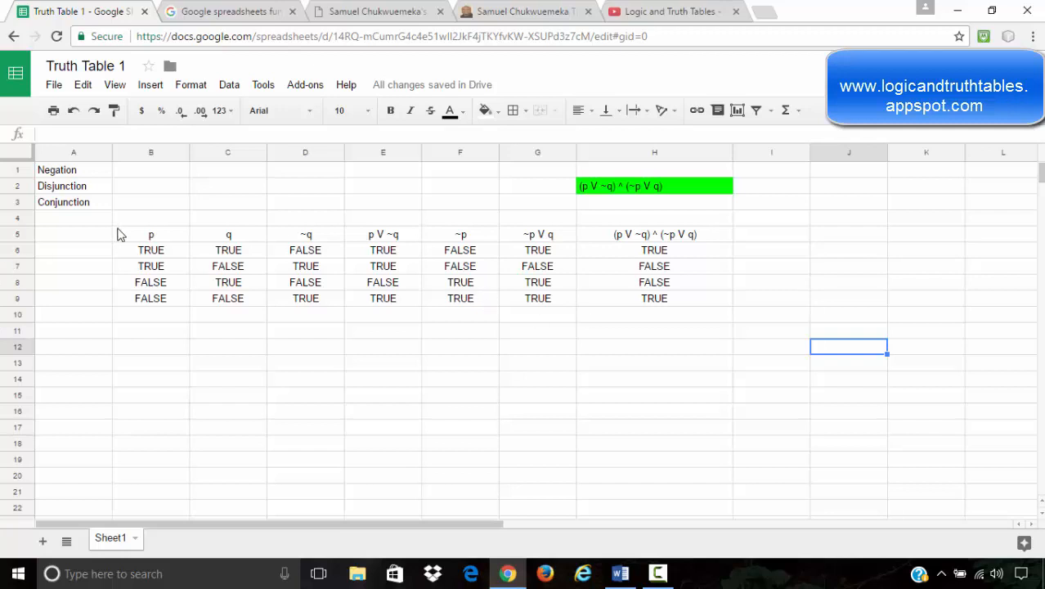
- Try left alignment on the header cells B5:H5 and set them back to centered
{"action": "left_click_drag", "start_coordinate": [127, 238], "coordinate": [617, 235]}
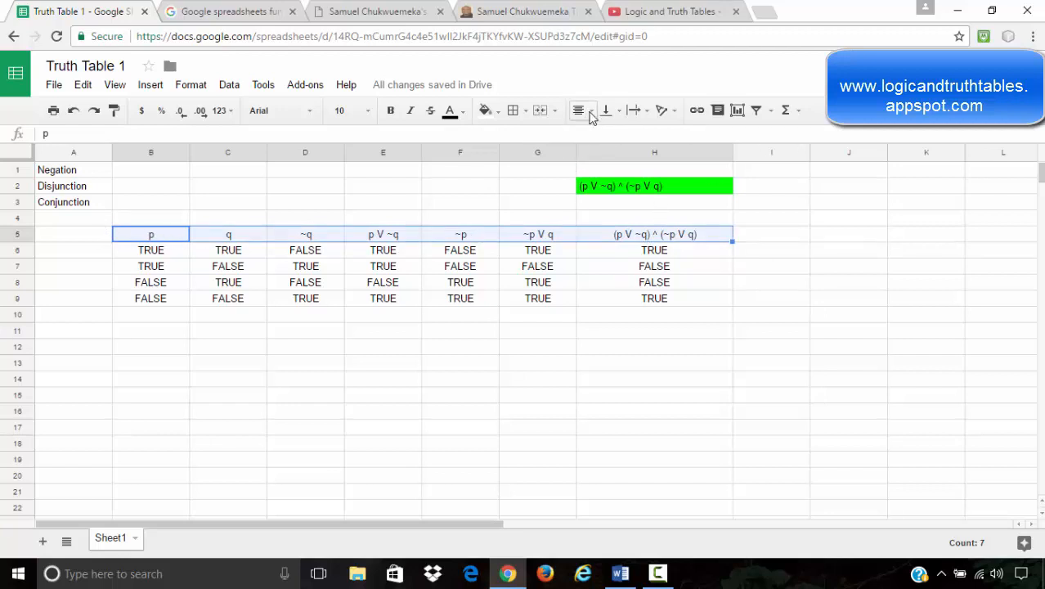
{"action": "left_click", "coordinate": [583, 112]}
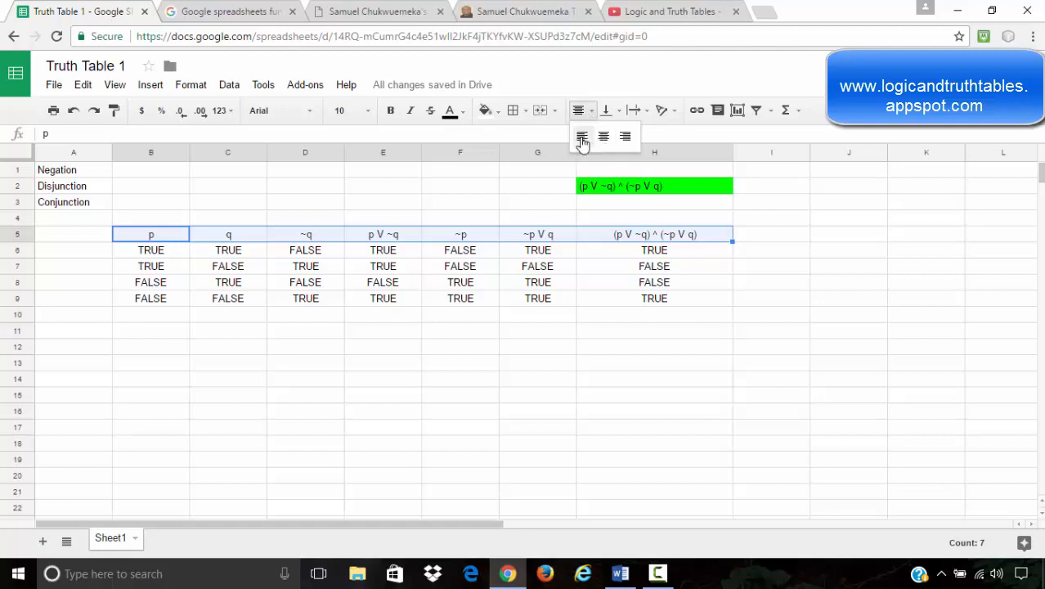
{"action": "left_click", "coordinate": [581, 137]}
{"action": "left_click", "coordinate": [592, 115]}
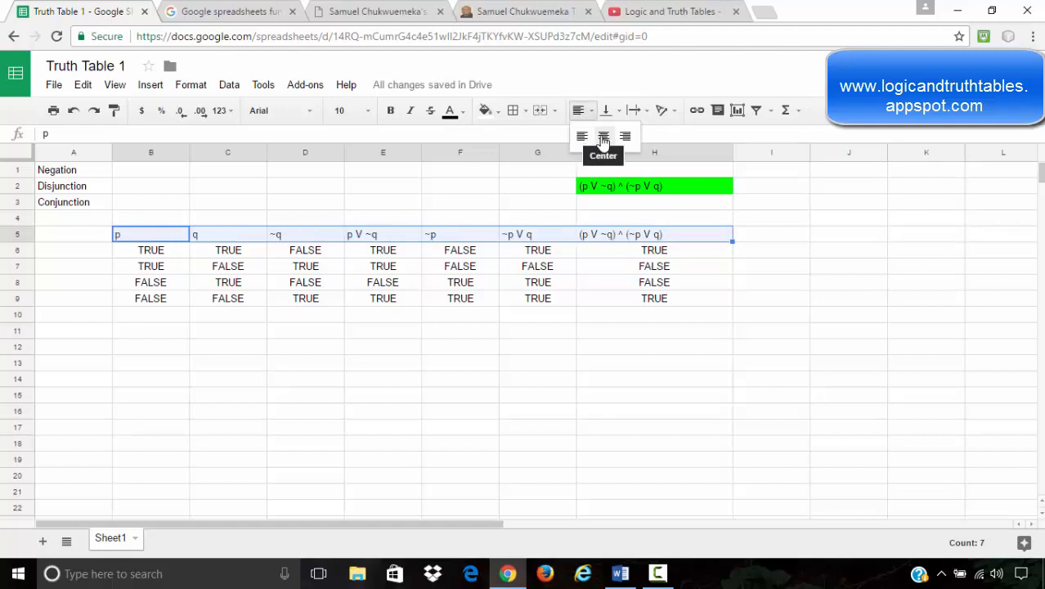
{"action": "left_click", "coordinate": [603, 137]}
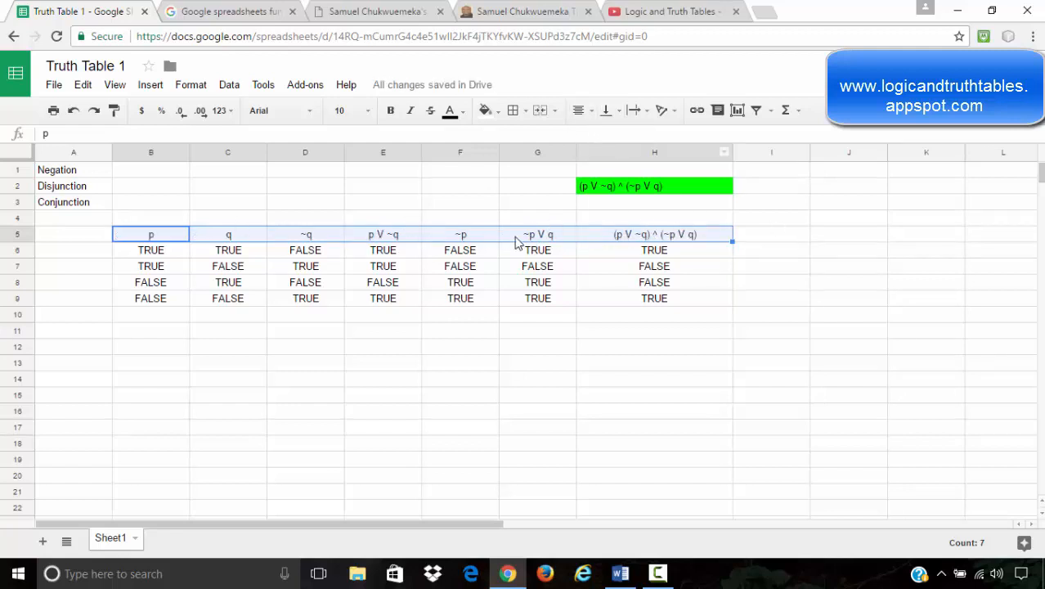
- Fill the header cells B5:H5 of the truth table with cyan
{"action": "left_click", "coordinate": [498, 114]}
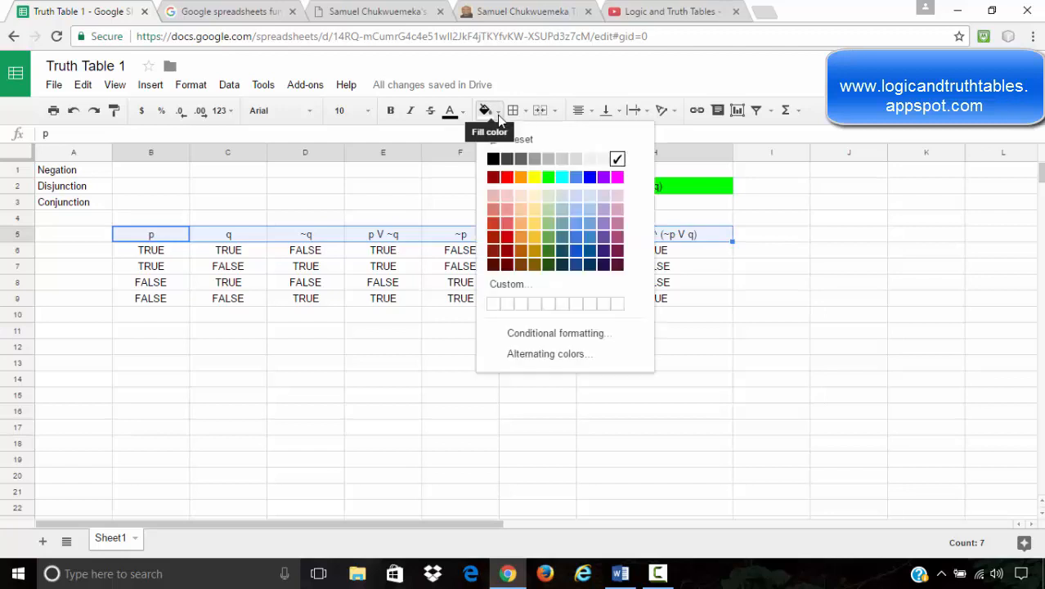
{"action": "left_click", "coordinate": [564, 183]}
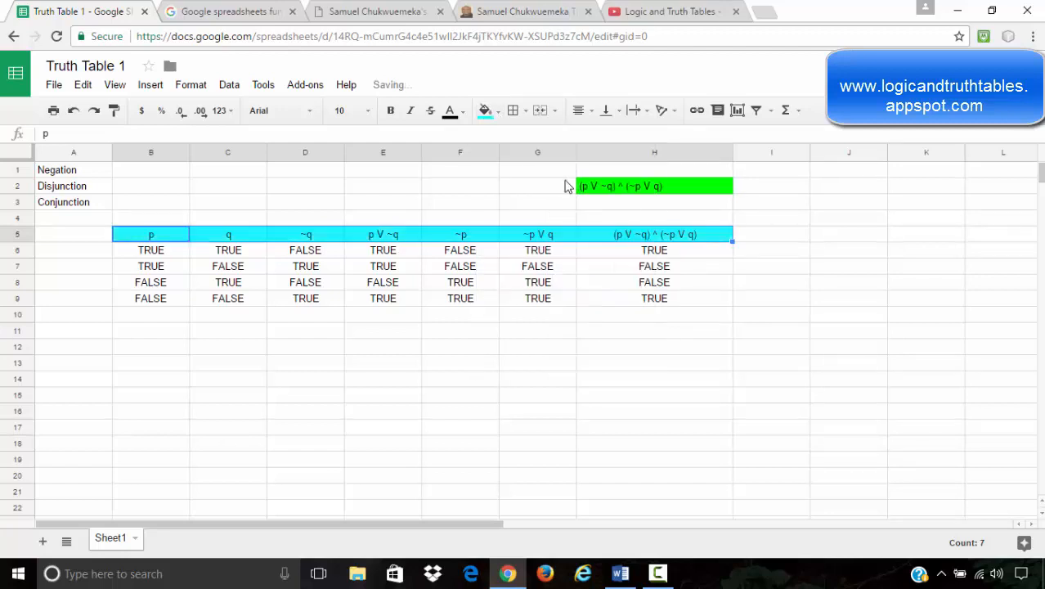
{"action": "left_click", "coordinate": [756, 236]}
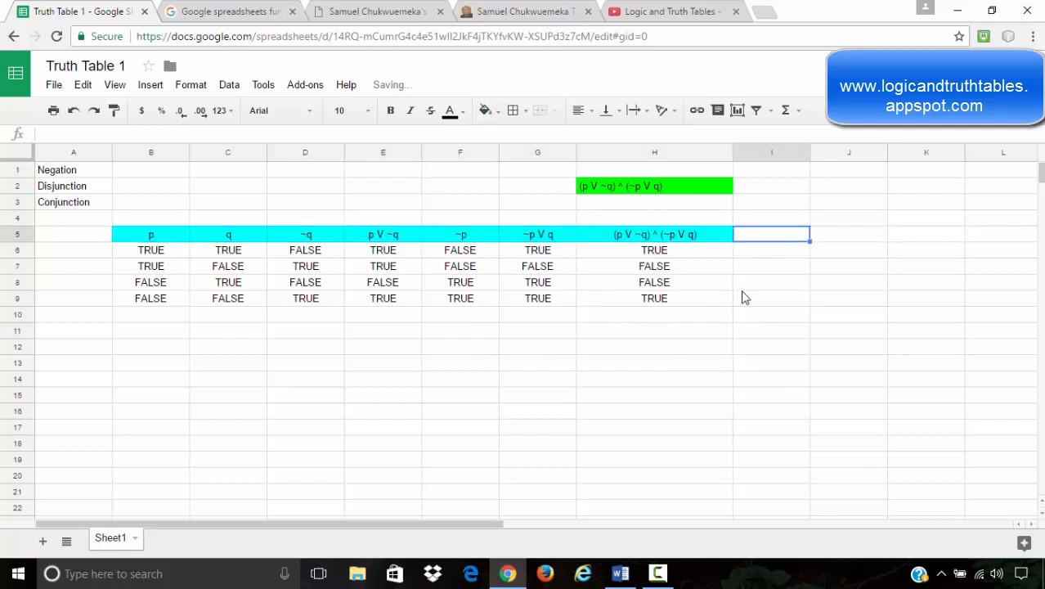
{"action": "left_click", "coordinate": [740, 268]}
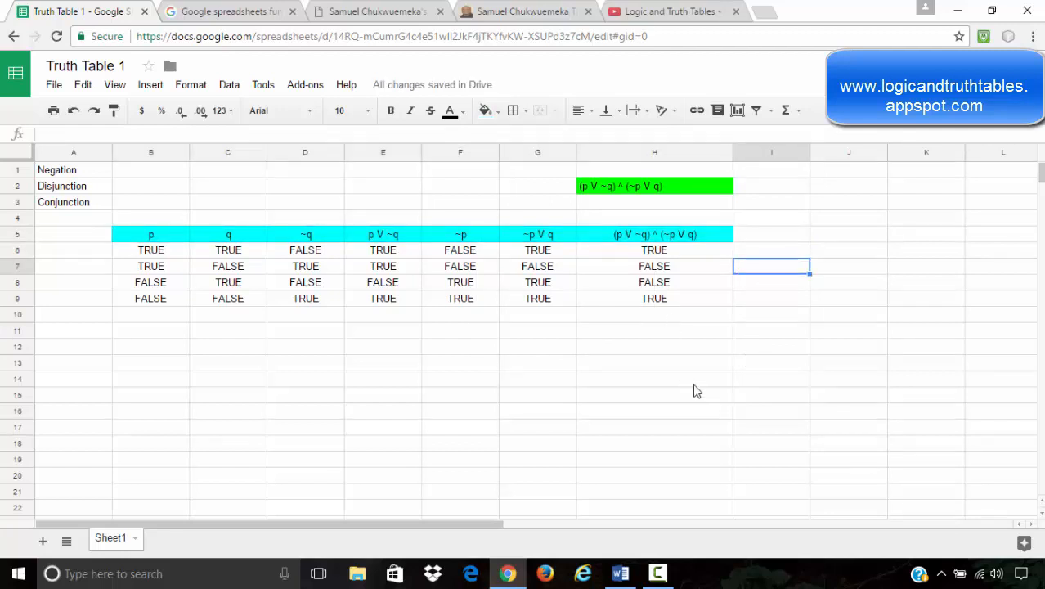